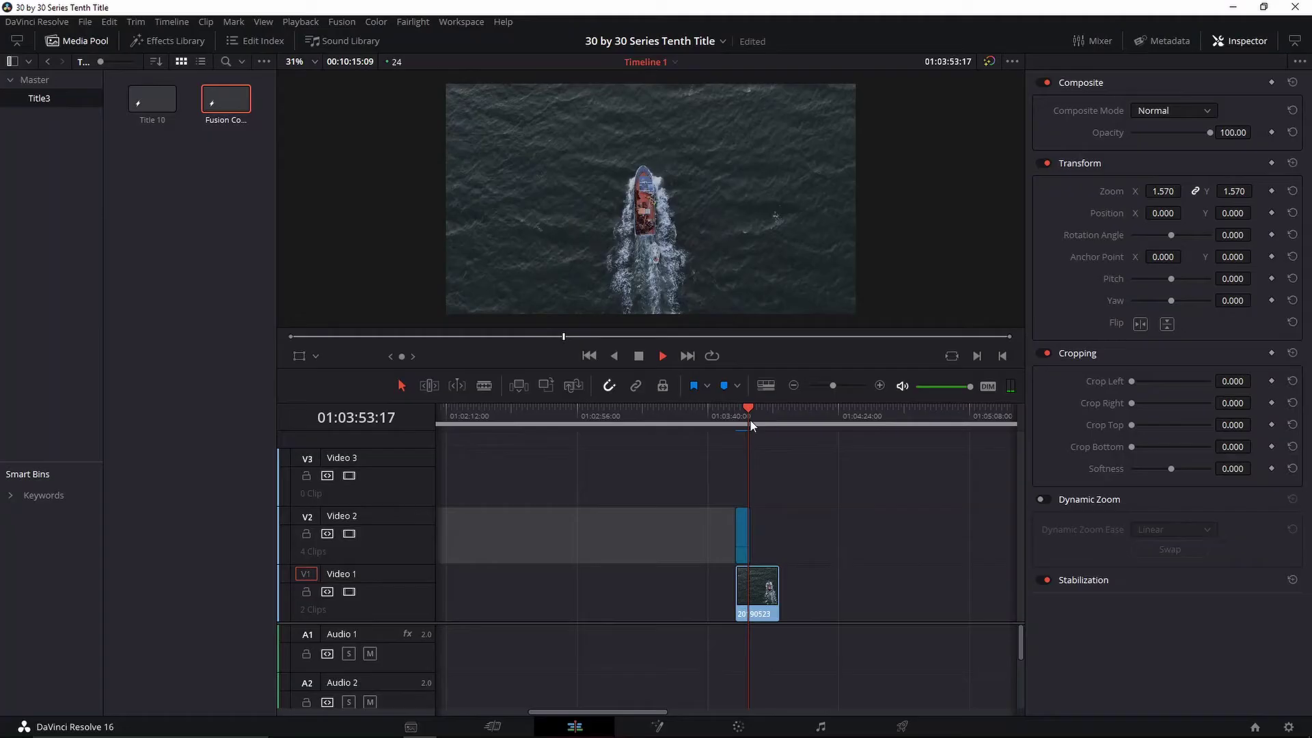
Create a new Fusion composition in the Title3 bin and open it on the Fusion page.
key(space)
right_click(157, 188)
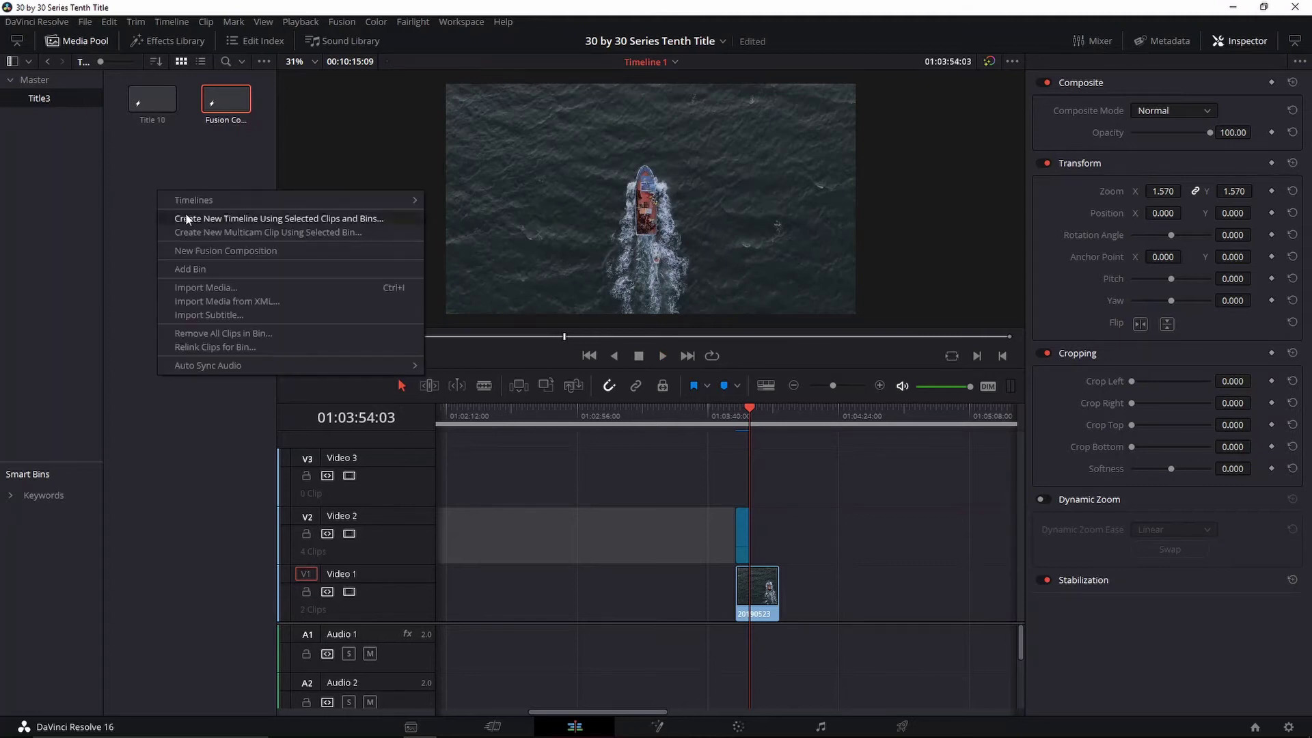
click(203, 252)
click(746, 429)
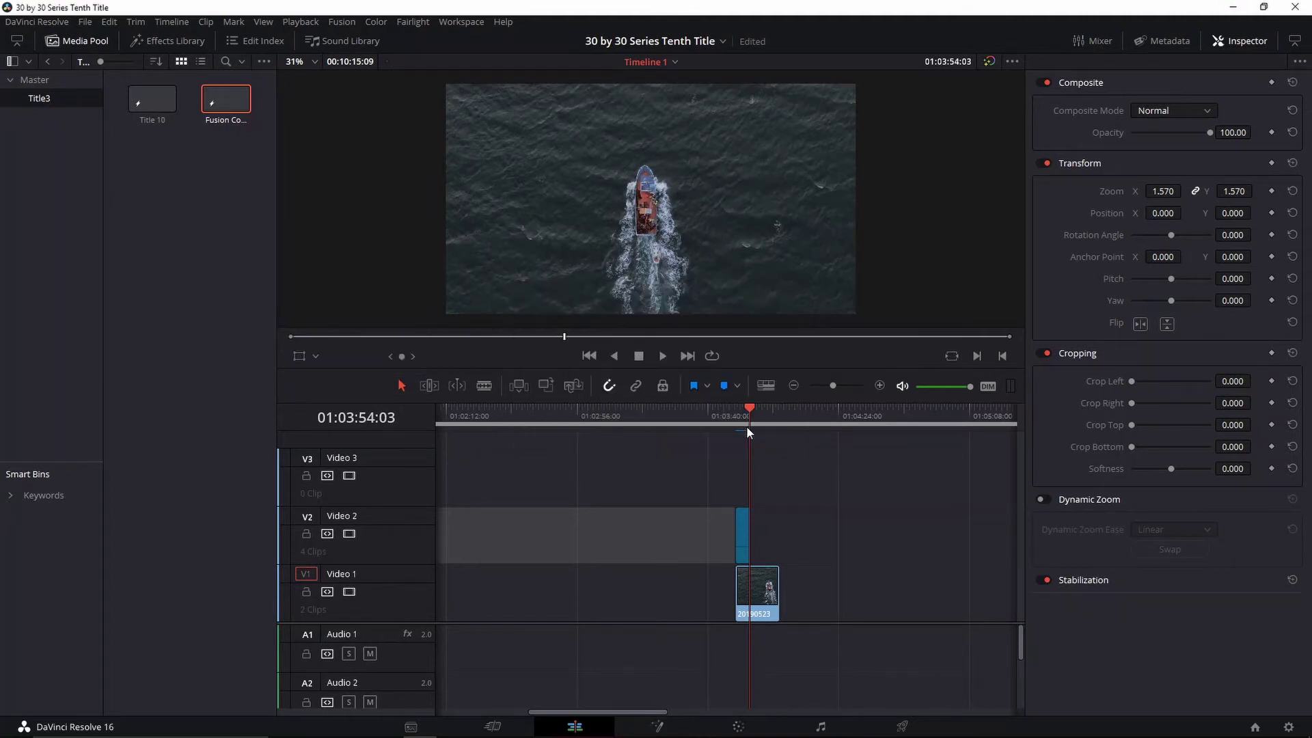
click(151, 149)
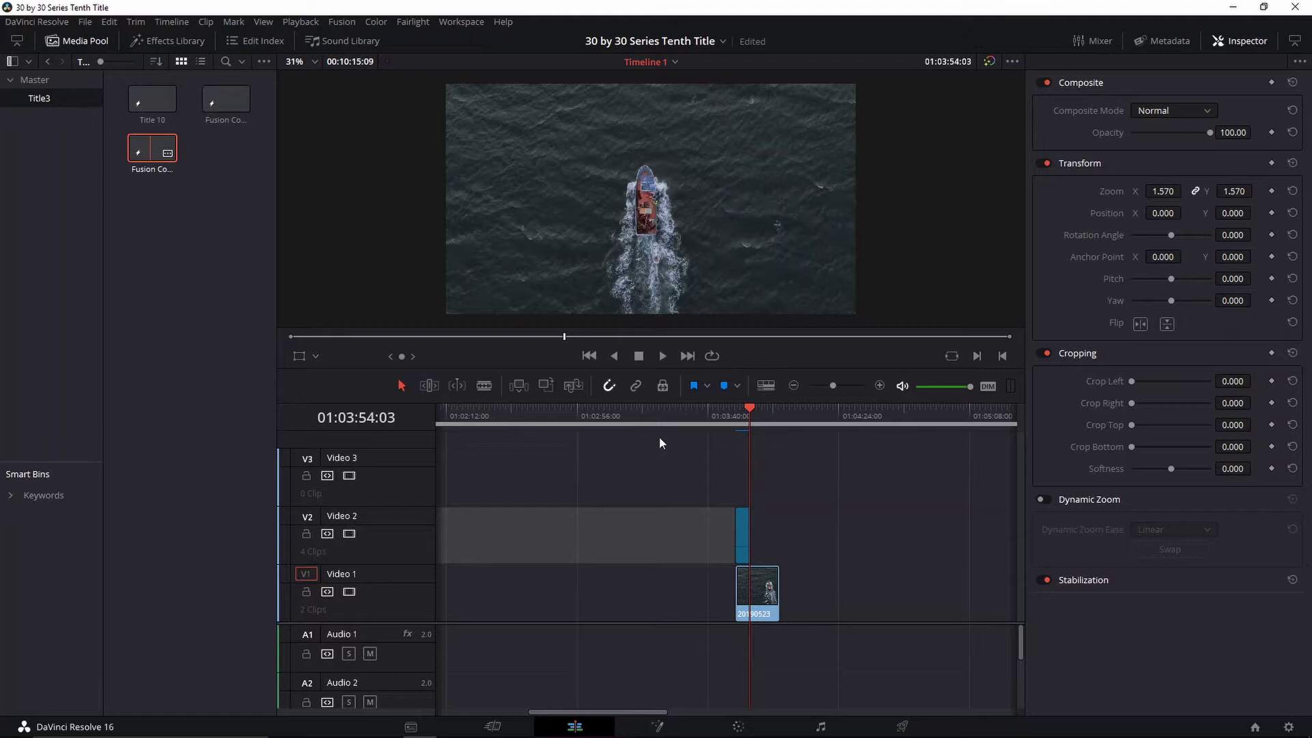
key(shift+5)
Move the MediaOut1 node away and add a Background node and a Text node joined by a Merge node.
drag(501, 482, 760, 514)
drag(611, 495, 762, 520)
click(560, 477)
drag(524, 508, 289, 588)
click(125, 378)
click(179, 379)
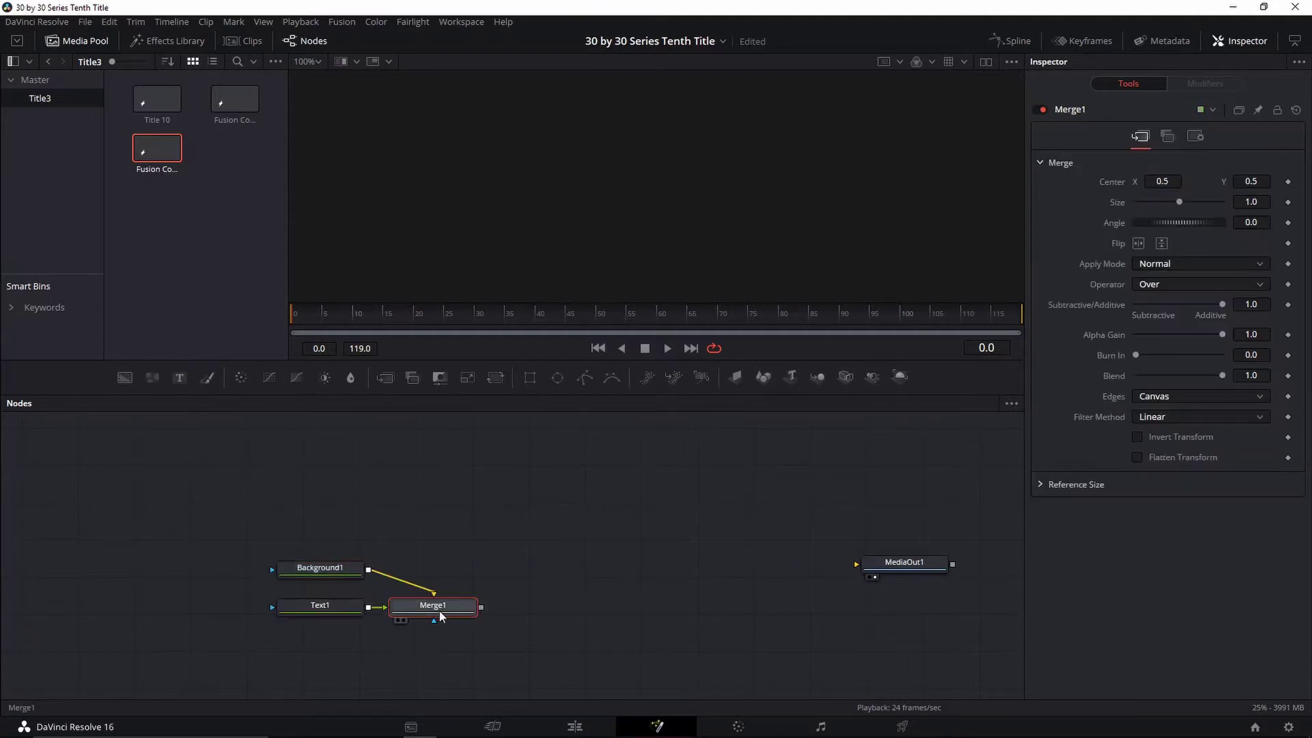
Place Text1 above Merge1 in the node graph and connect Merge1's output to MediaOut1.
drag(440, 611, 444, 559)
drag(325, 608, 438, 500)
drag(492, 560, 464, 572)
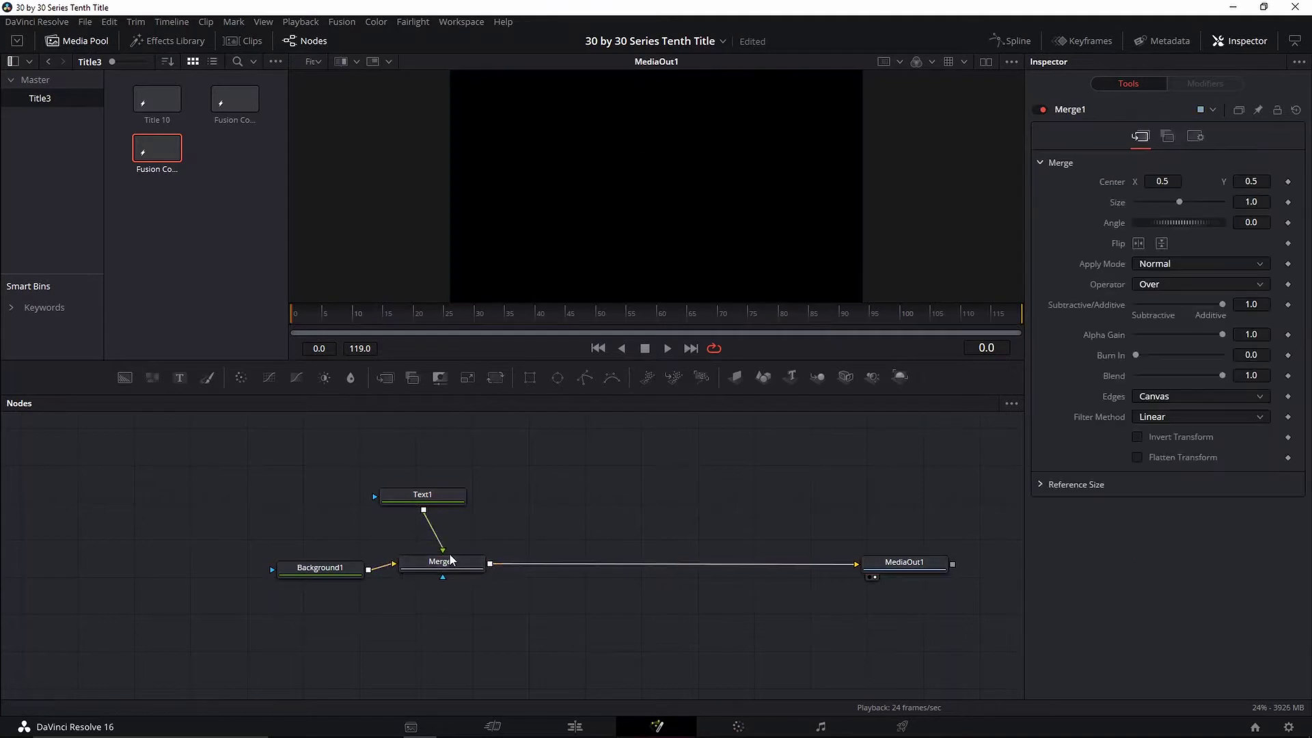
Add a second Background node with its own Merge between Merge1 and MediaOut1, and disconnect Background2 from Merge2.
click(124, 383)
drag(569, 597, 634, 563)
drag(409, 601, 601, 516)
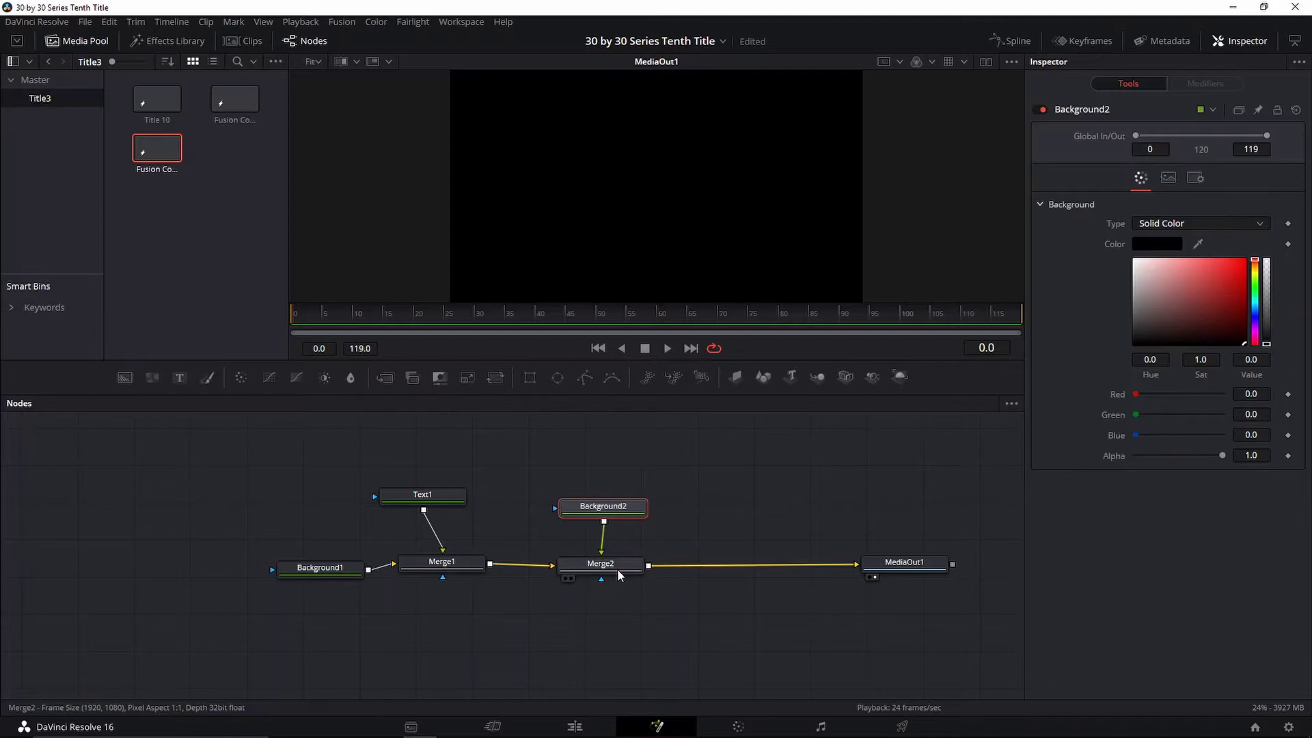
drag(617, 569, 617, 555)
click(614, 517)
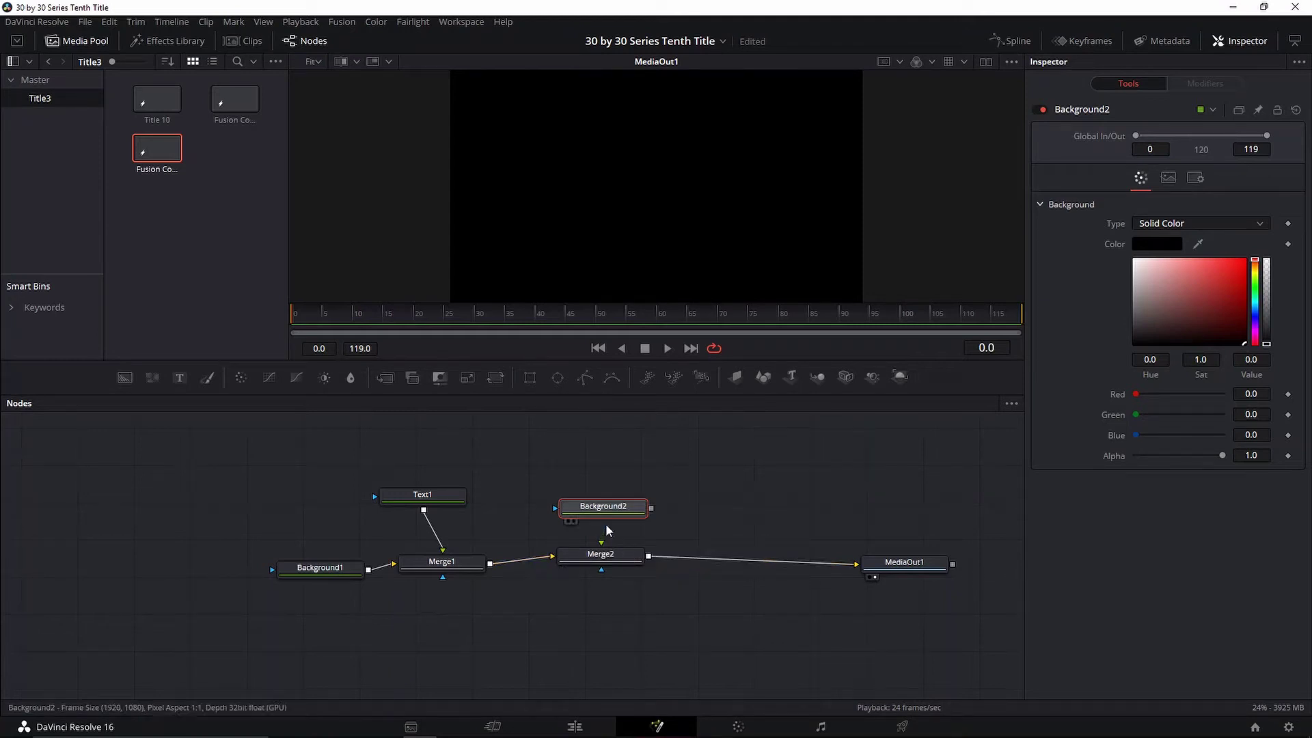
Tidy the Background1 and Merge1 nodes around Text1 and enter SUALVI as the text of Text1.
click(423, 494)
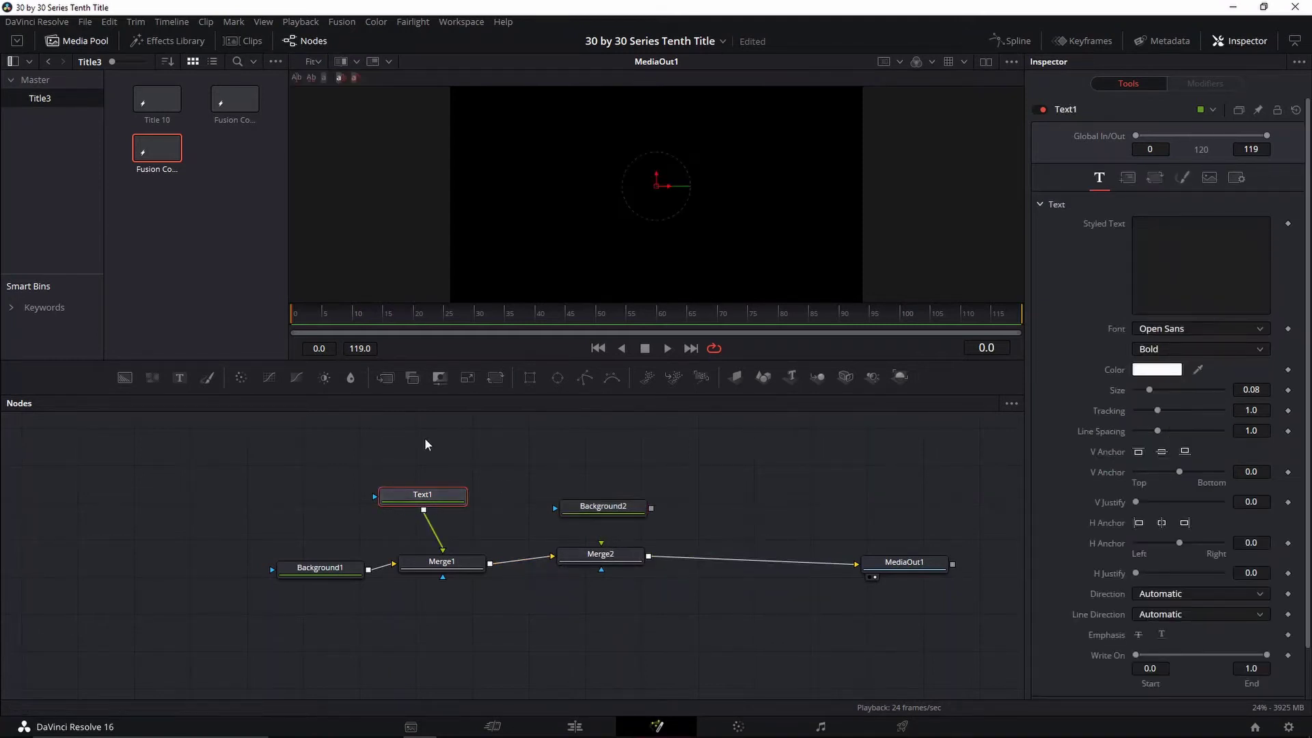
drag(321, 577, 291, 587)
drag(443, 560, 425, 569)
click(591, 465)
click(1147, 259)
text(SUALVI)
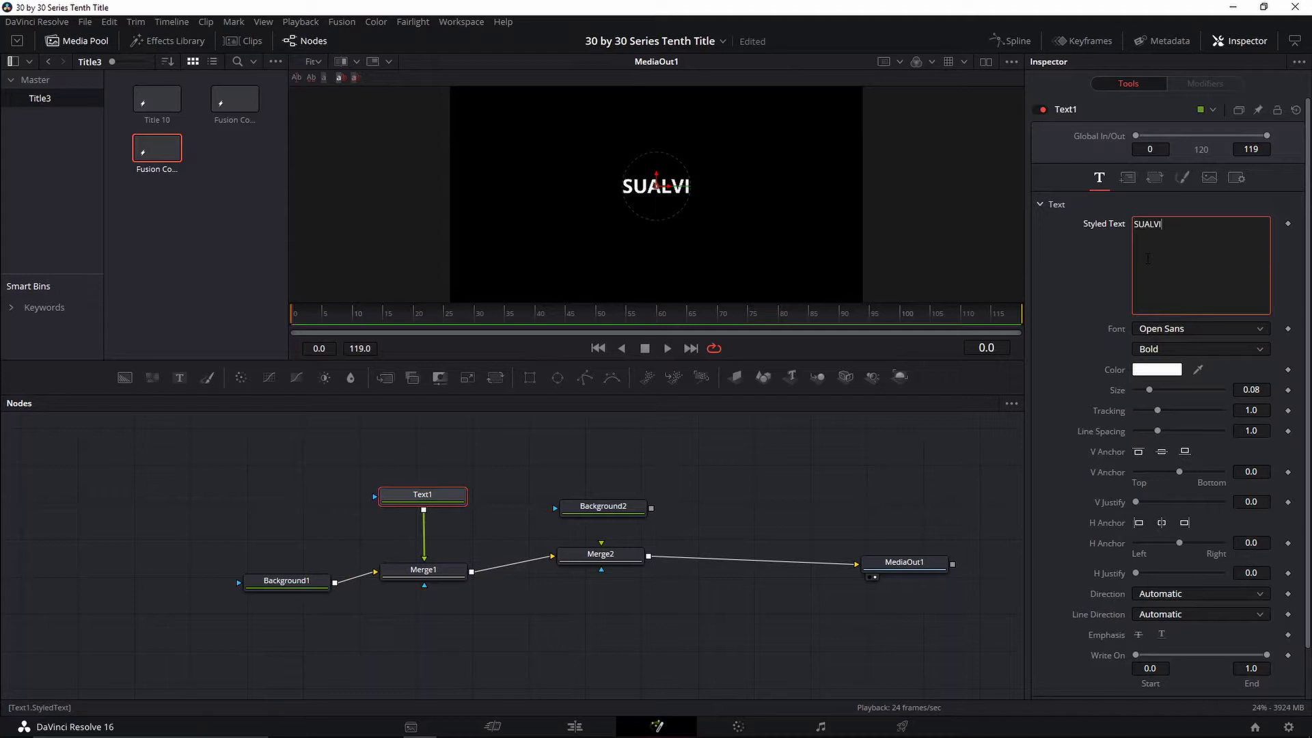
Try the Lato, Ebrima and Consolas fonts on the SUALVI text.
click(1158, 330)
scroll(1188, 429, up, 10)
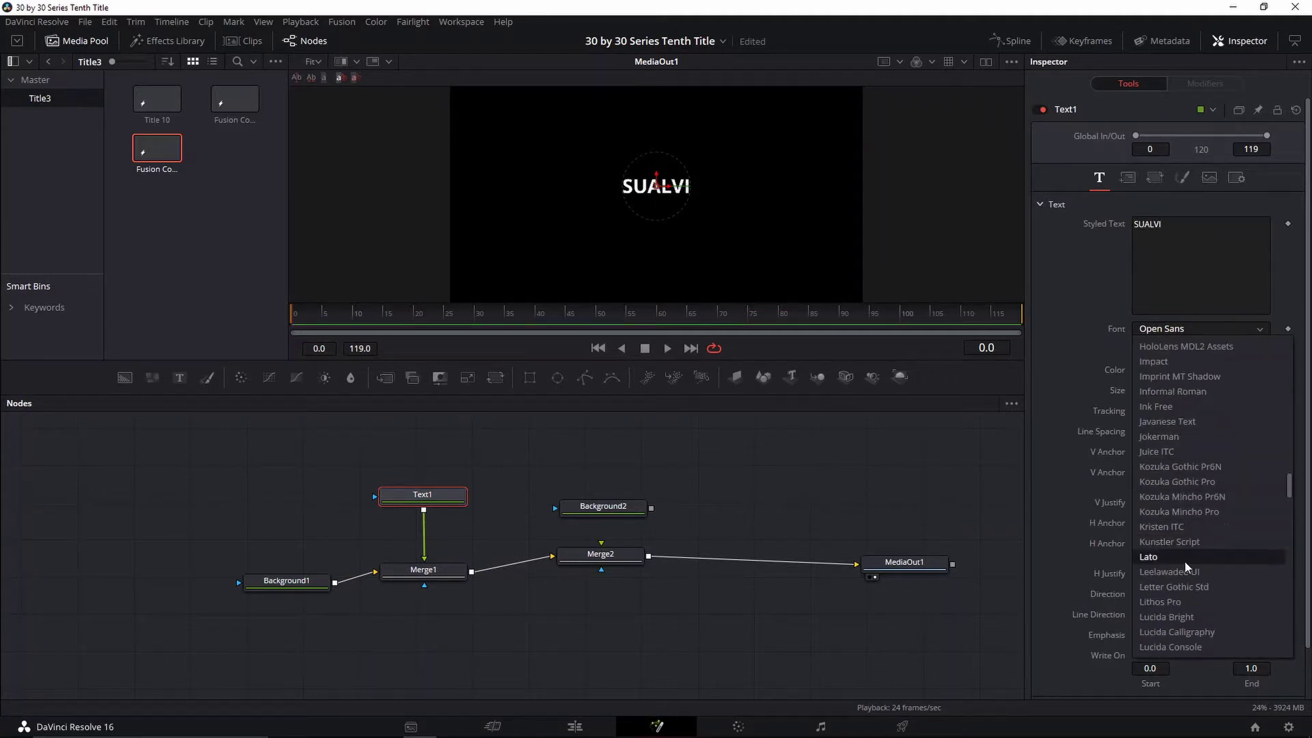
click(1184, 560)
click(1167, 326)
scroll(1195, 413, up, 10)
scroll(1179, 421, up, 2)
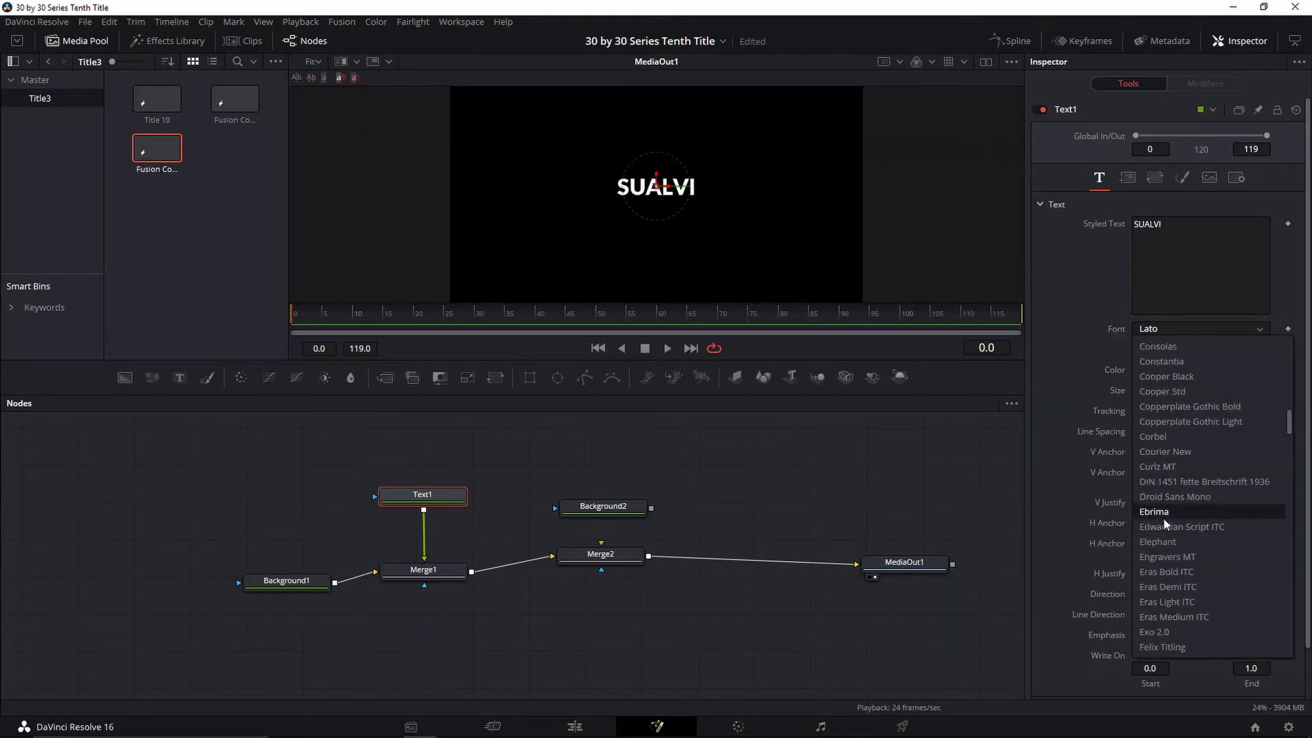
click(1163, 519)
click(1198, 330)
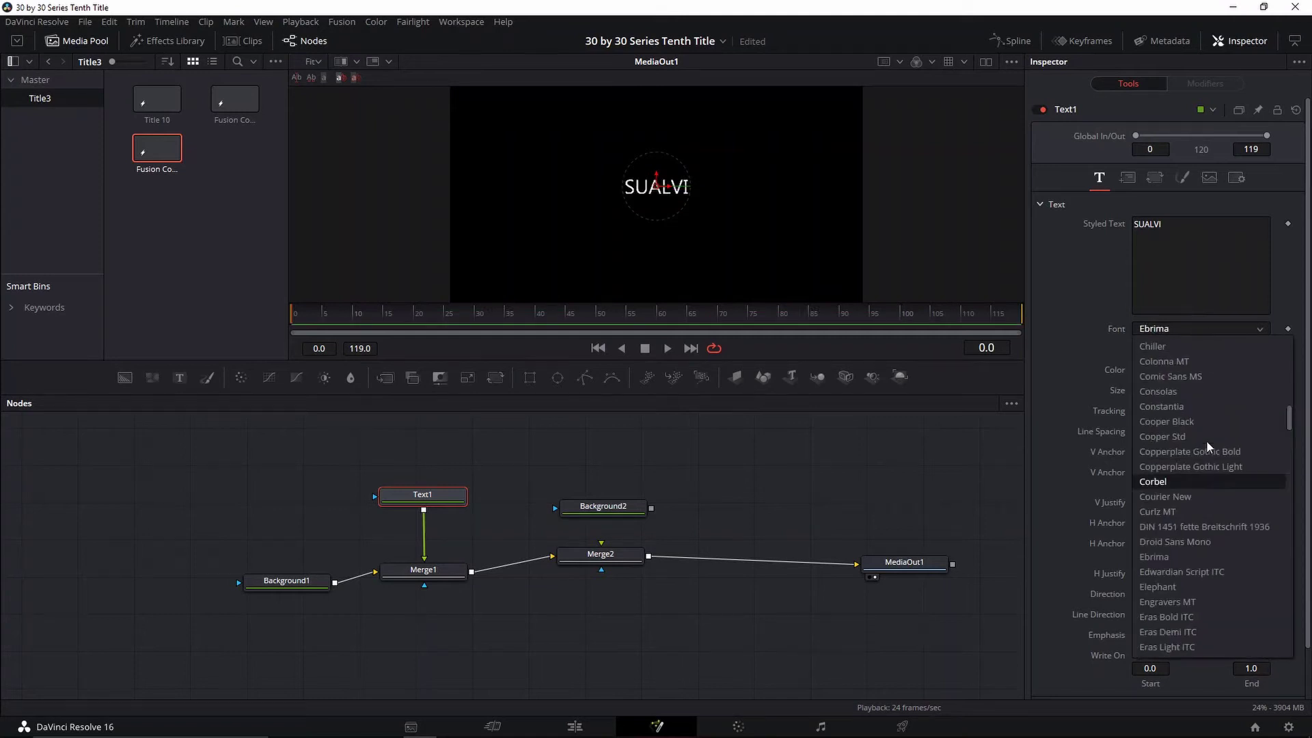
click(1182, 389)
Set the SUALVI text's font to Cooper Std and enlarge it to a size of about 0.098.
click(1188, 331)
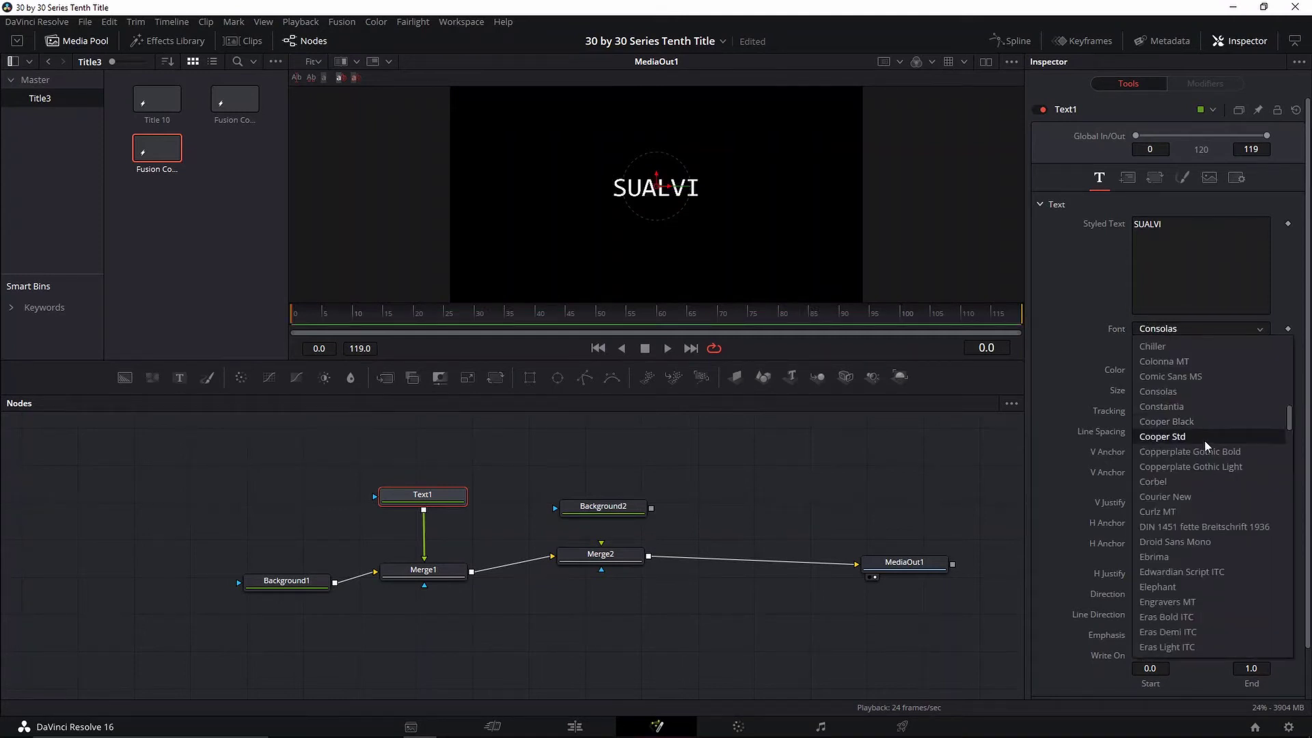
click(1191, 435)
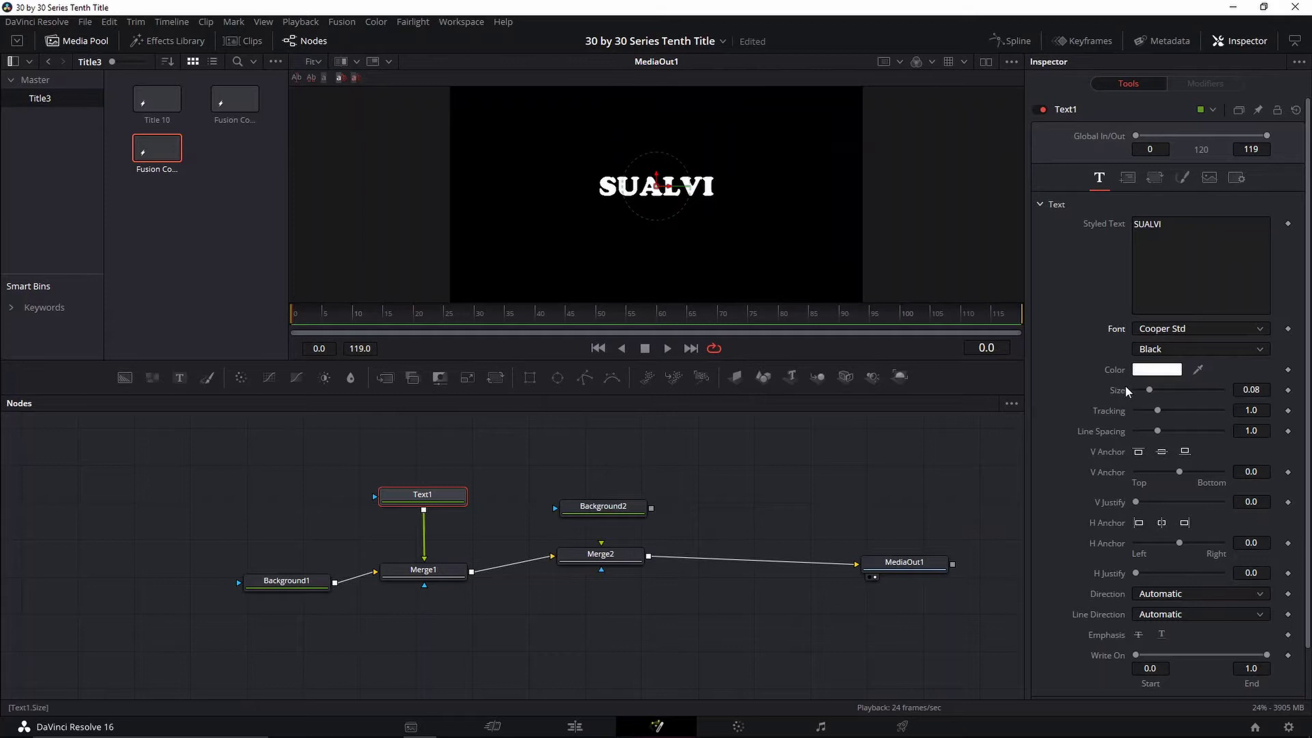
drag(1150, 390, 1156, 395)
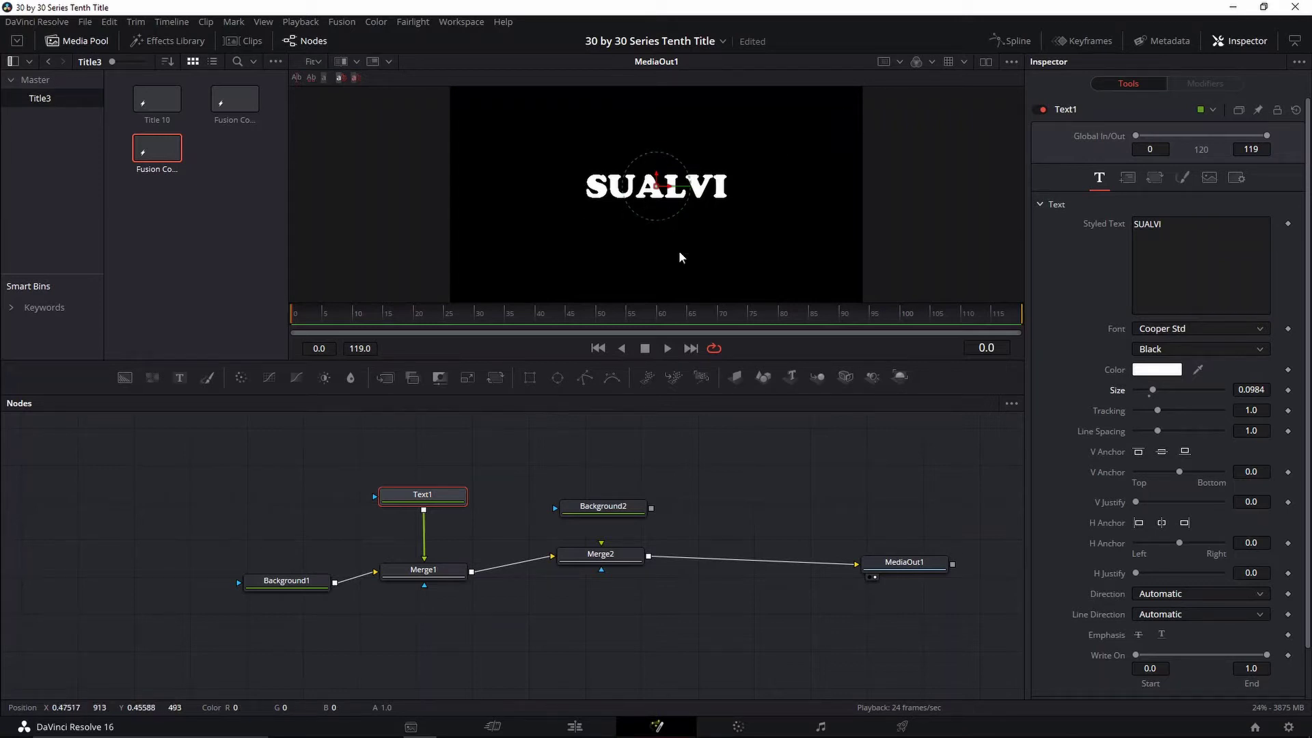
Attach an Ellipse mask to Text1 and place its node well above the text node.
drag(552, 492, 521, 625)
click(556, 378)
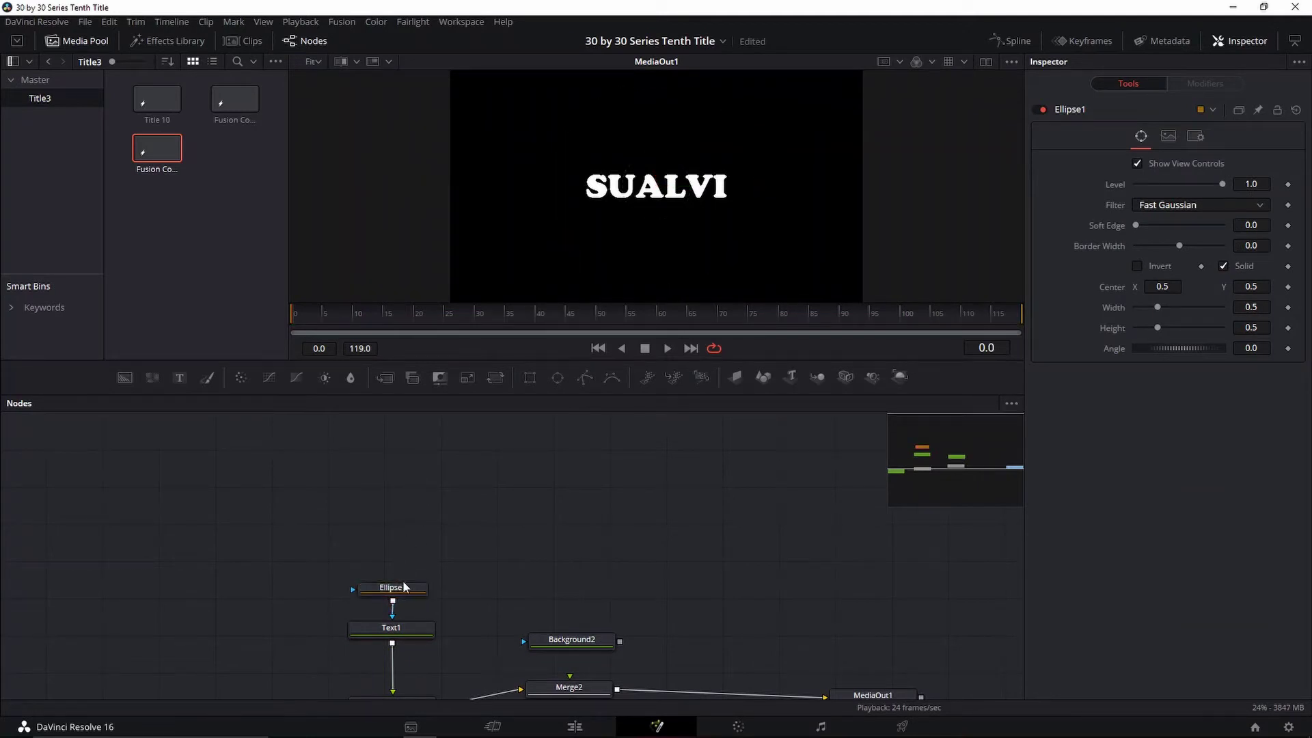
drag(403, 587, 398, 443)
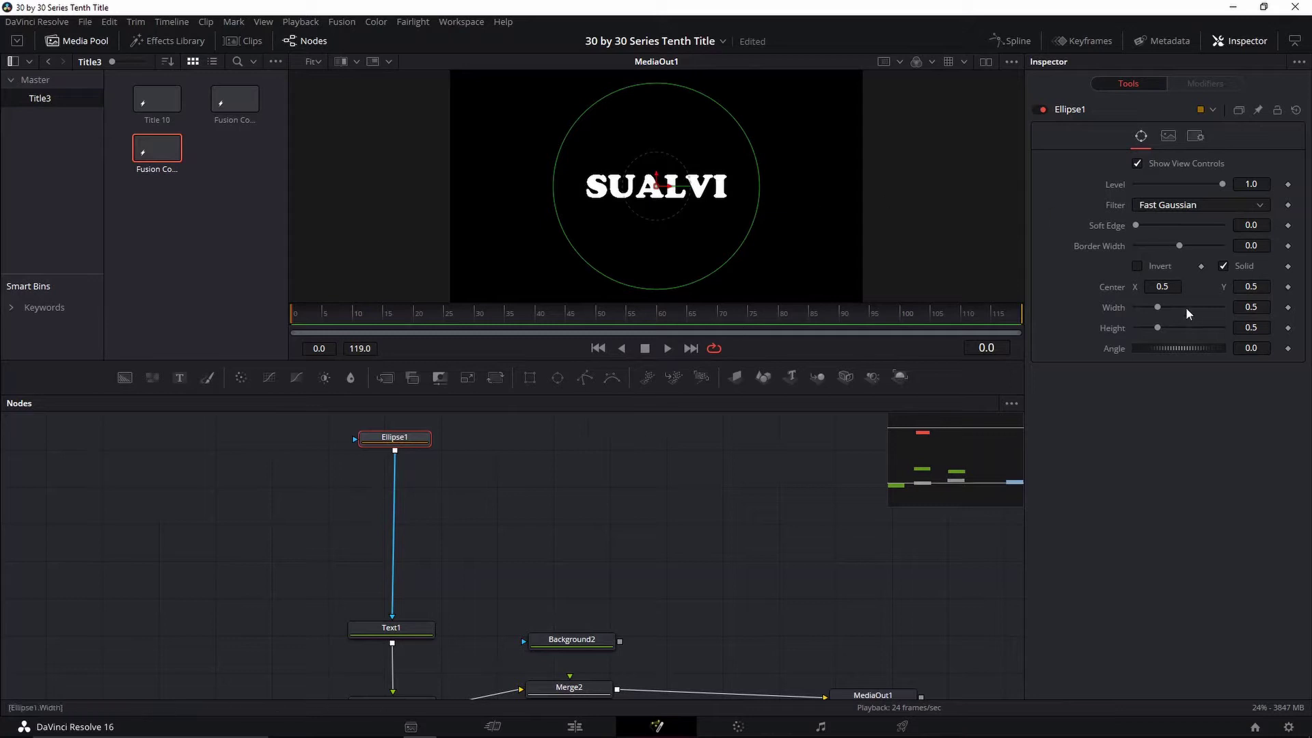
Set the ellipse mask's width and height to 0.4.
click(1165, 329)
click(1158, 329)
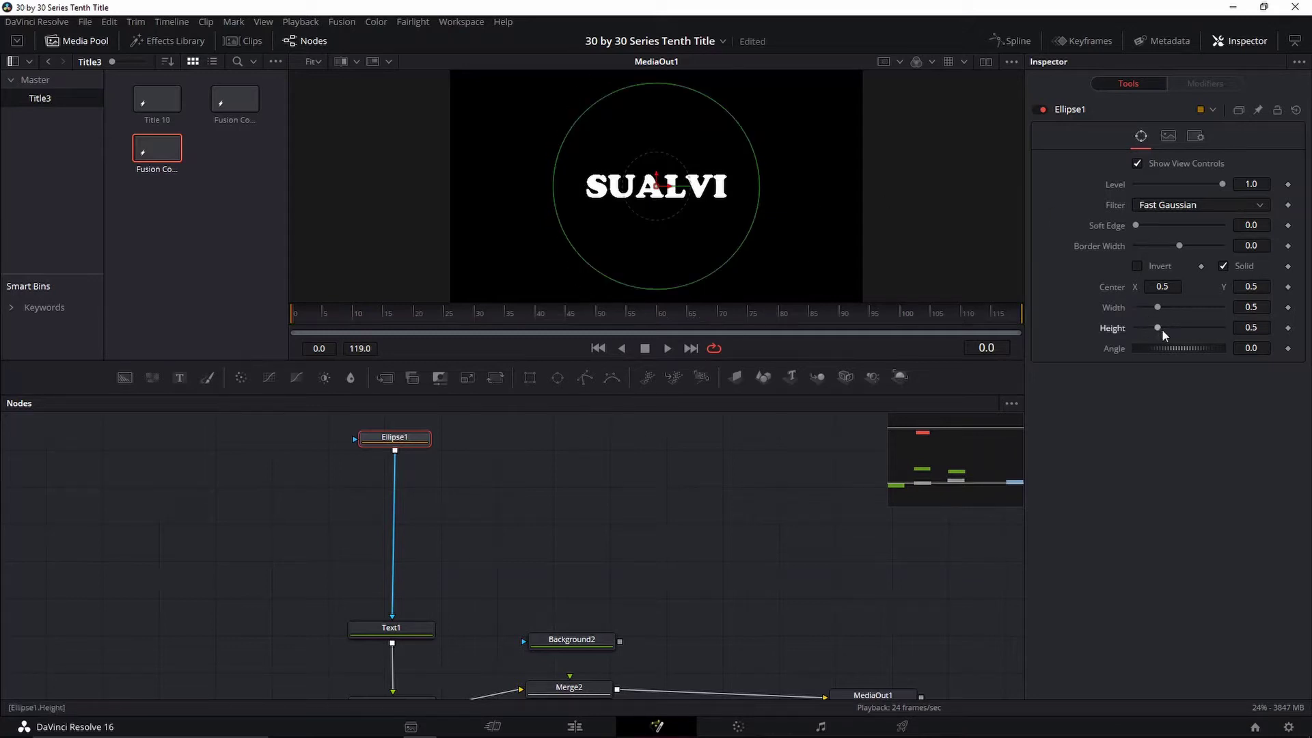
click(1249, 308)
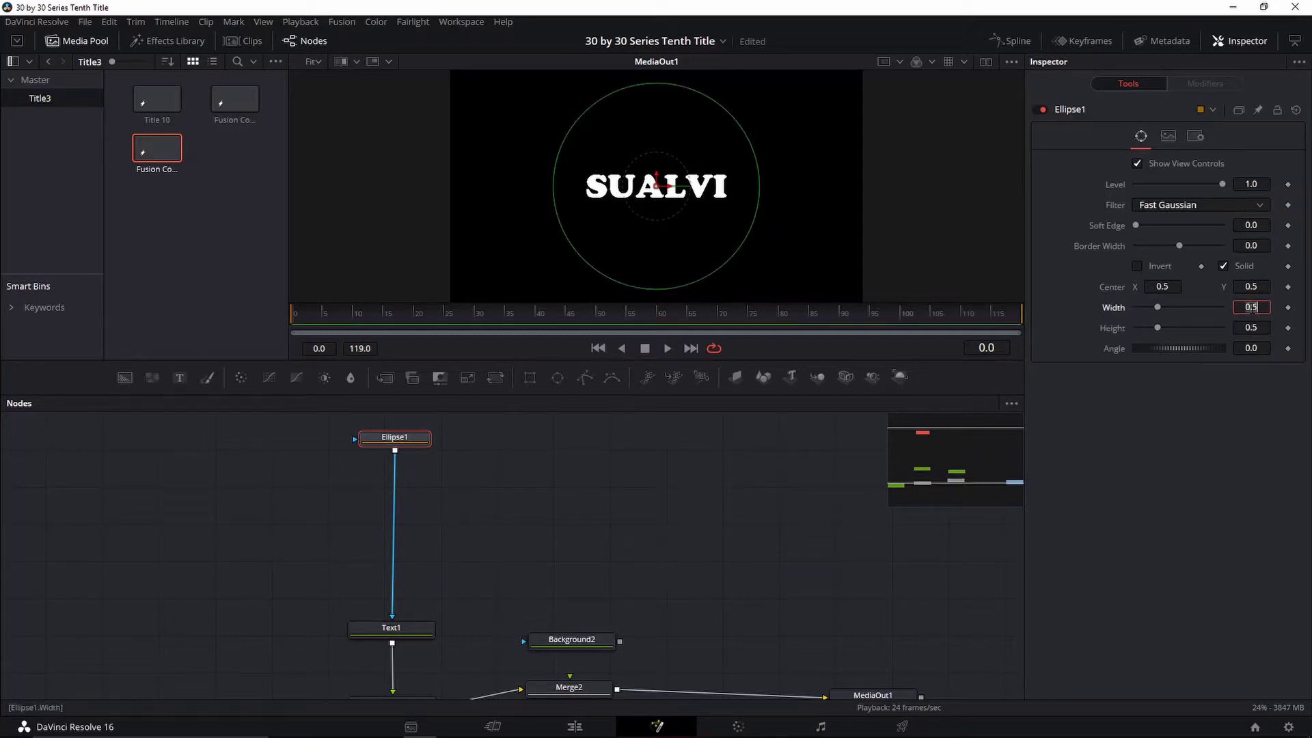
text(.4)
key(Tab)
text(.4)
key(Tab)
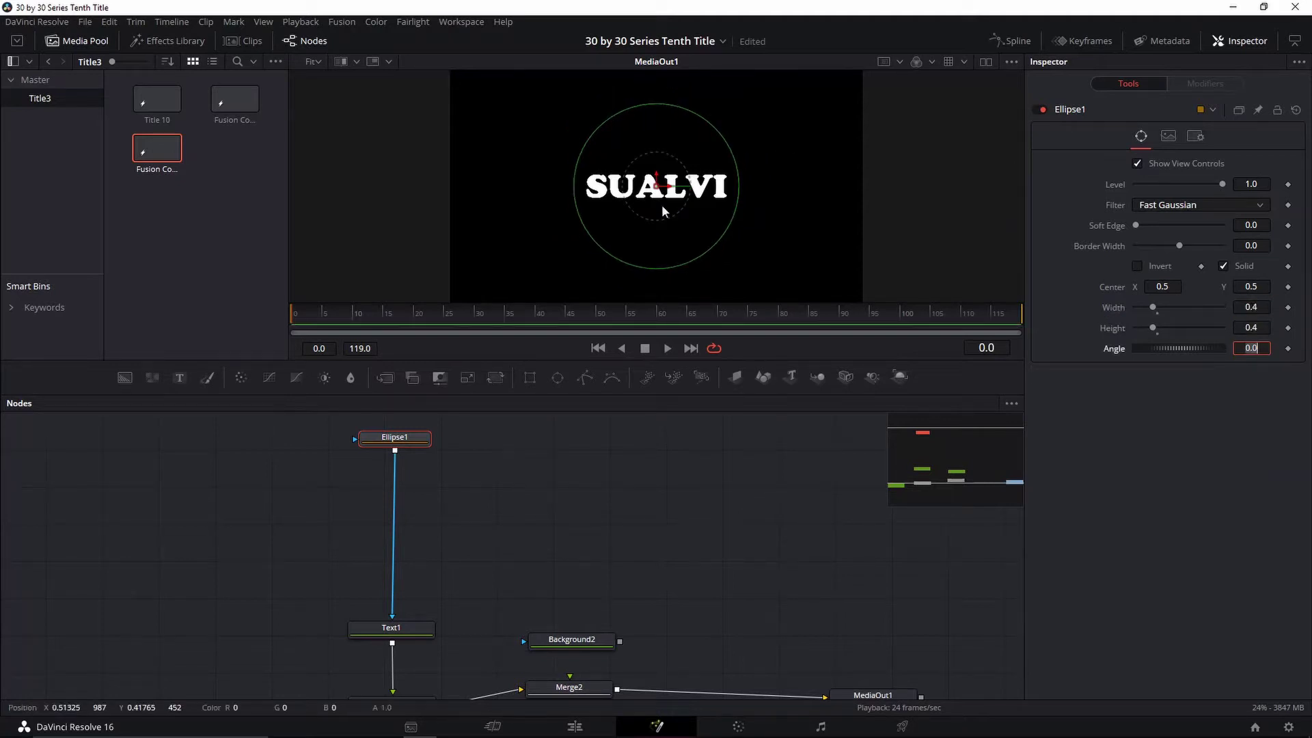
Raise the ellipse mask to a Center Y of about 0.848 and make it a non-solid outline with a border width of about 0.0098.
scroll(662, 203, up, 2)
scroll(678, 199, down, 3)
scroll(678, 198, up, 2)
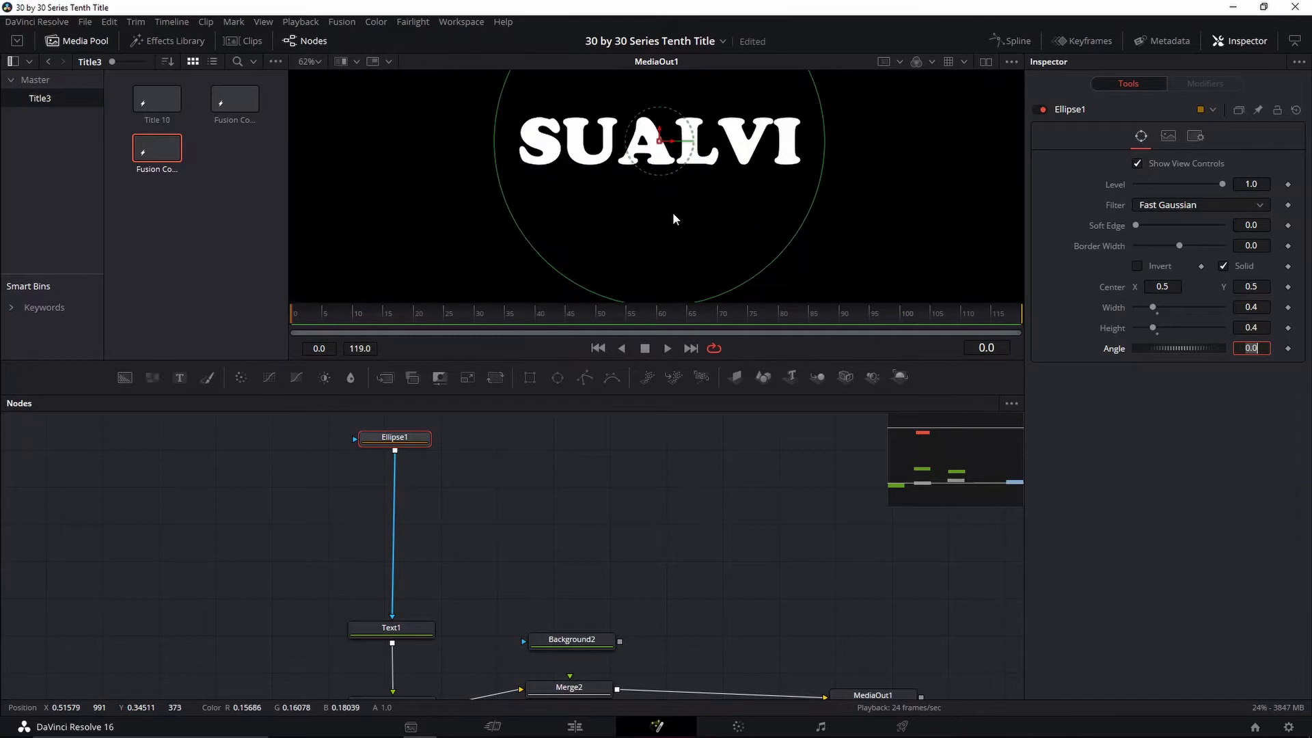
scroll(697, 205, down, 1)
drag(653, 217, 681, 101)
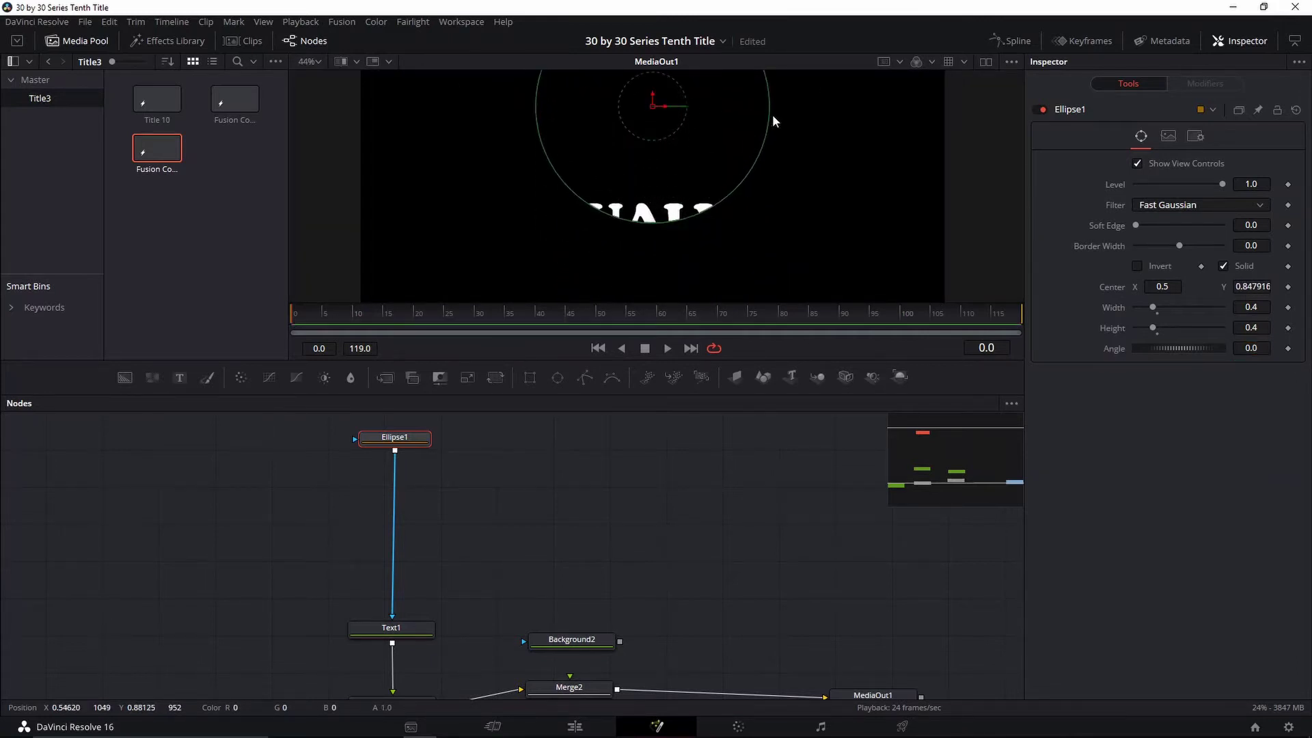
click(1224, 265)
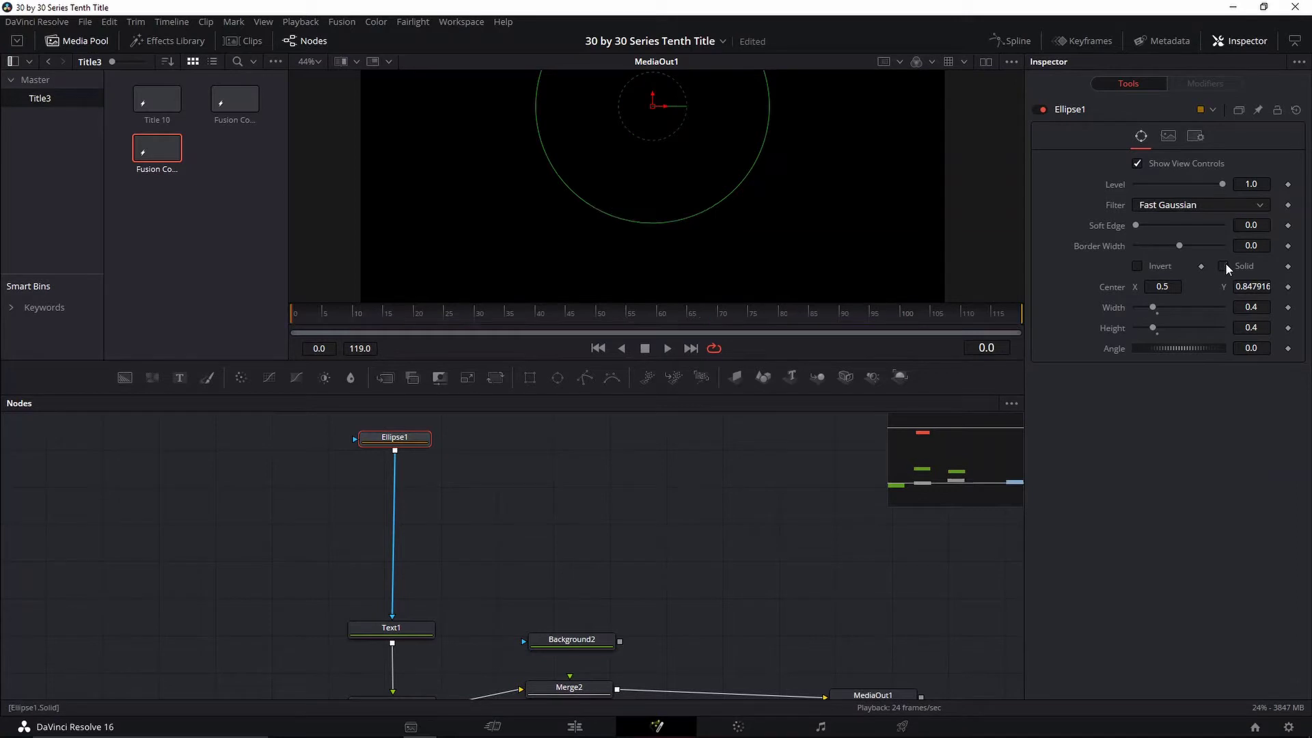
drag(1179, 247, 1202, 257)
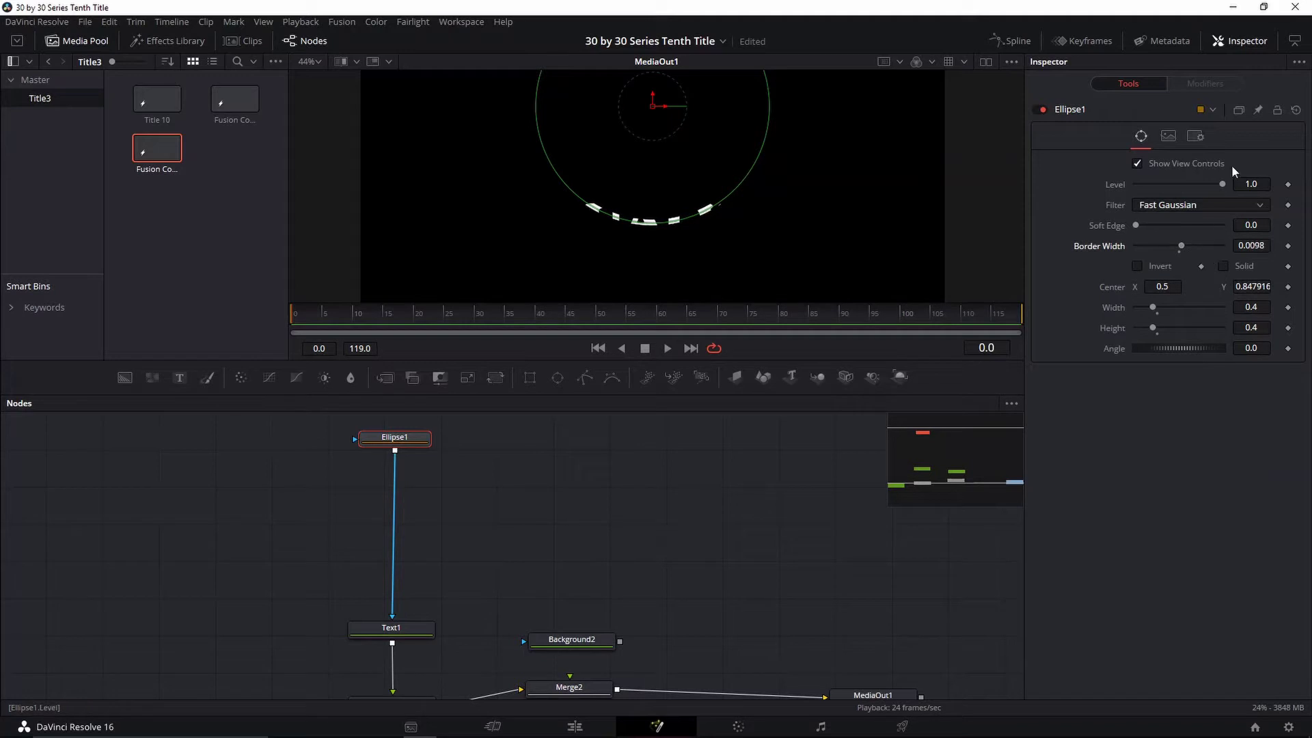
Enable motion blur on the ellipse mask with a shutter angle of 100.
click(1197, 139)
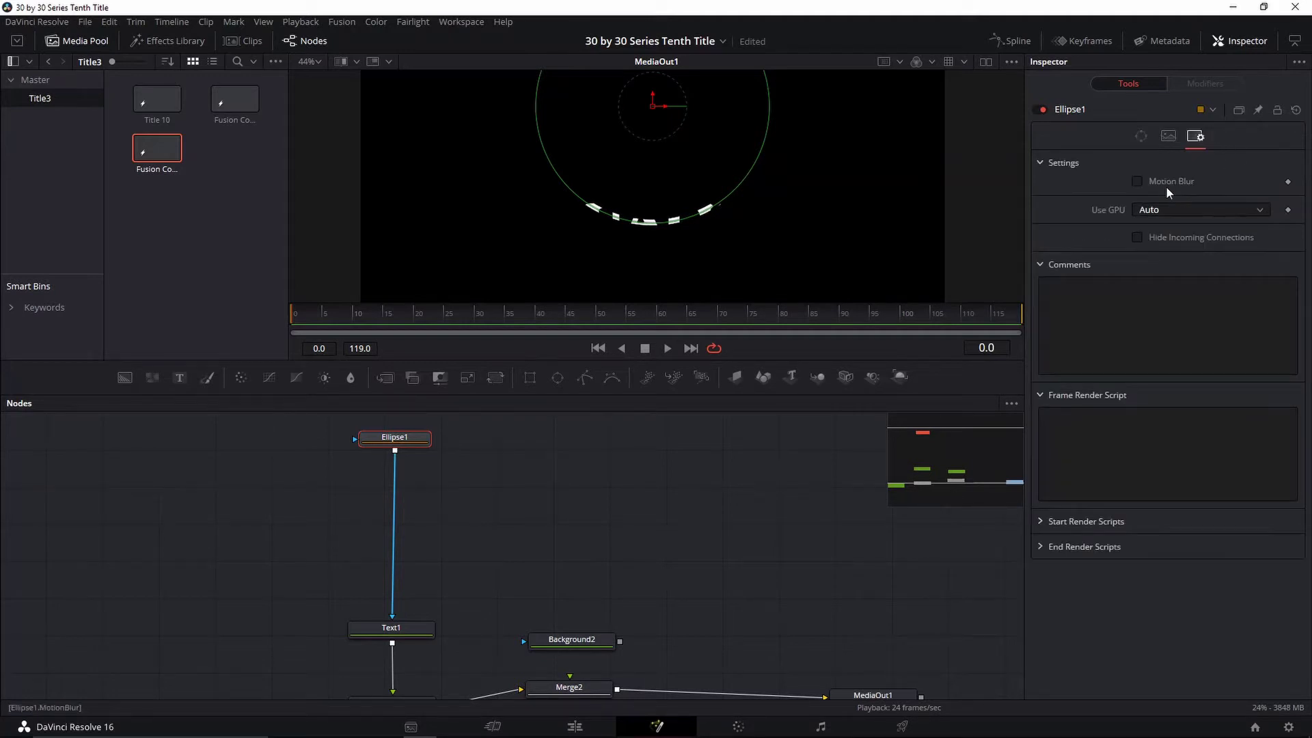
click(1156, 183)
click(1251, 222)
text(100)
key(Tab)
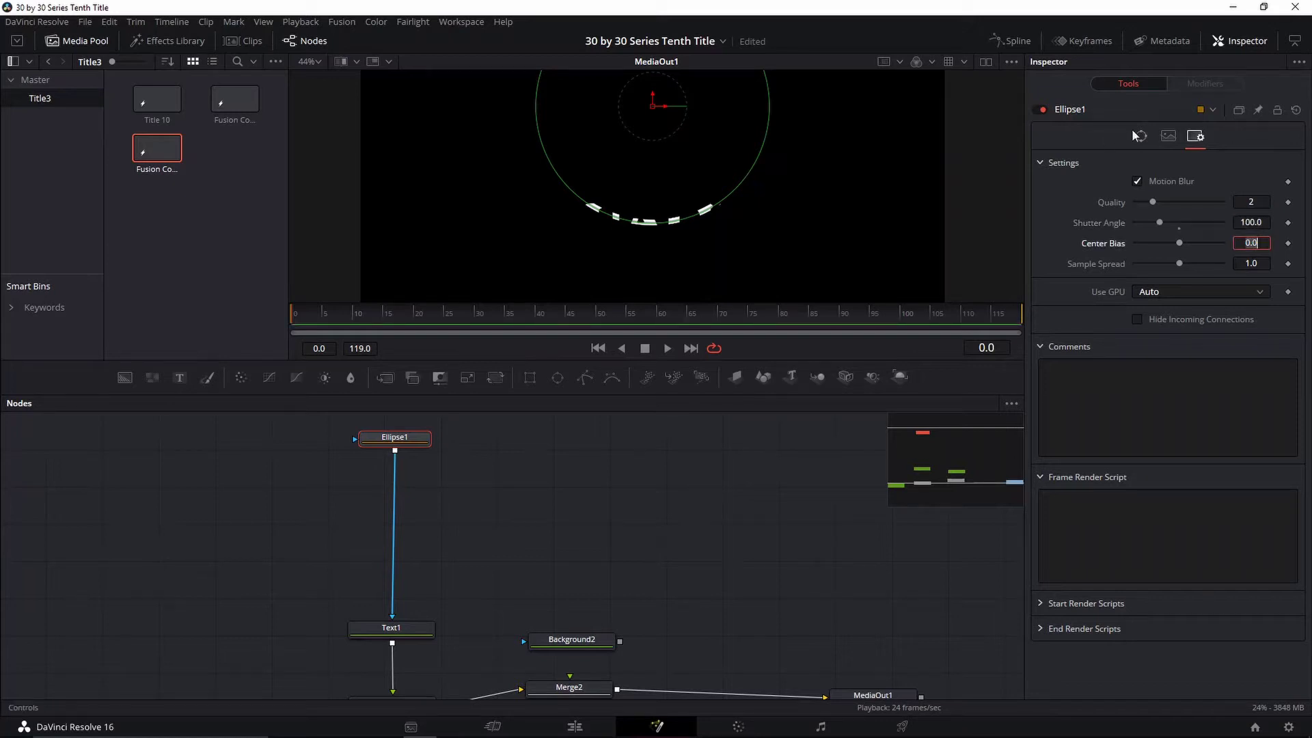
click(1137, 136)
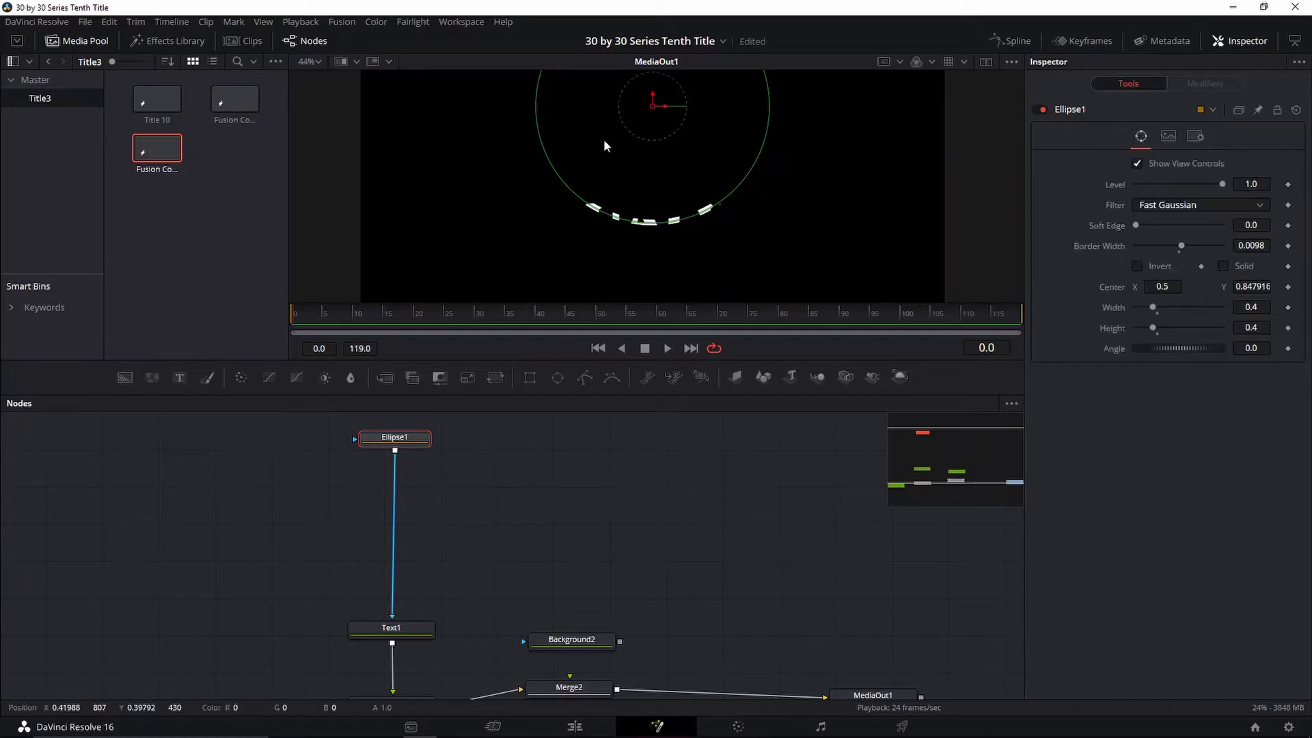
Add a keyframe for the ellipse mask's Center at frame 20.
click(409, 320)
drag(414, 320, 414, 320)
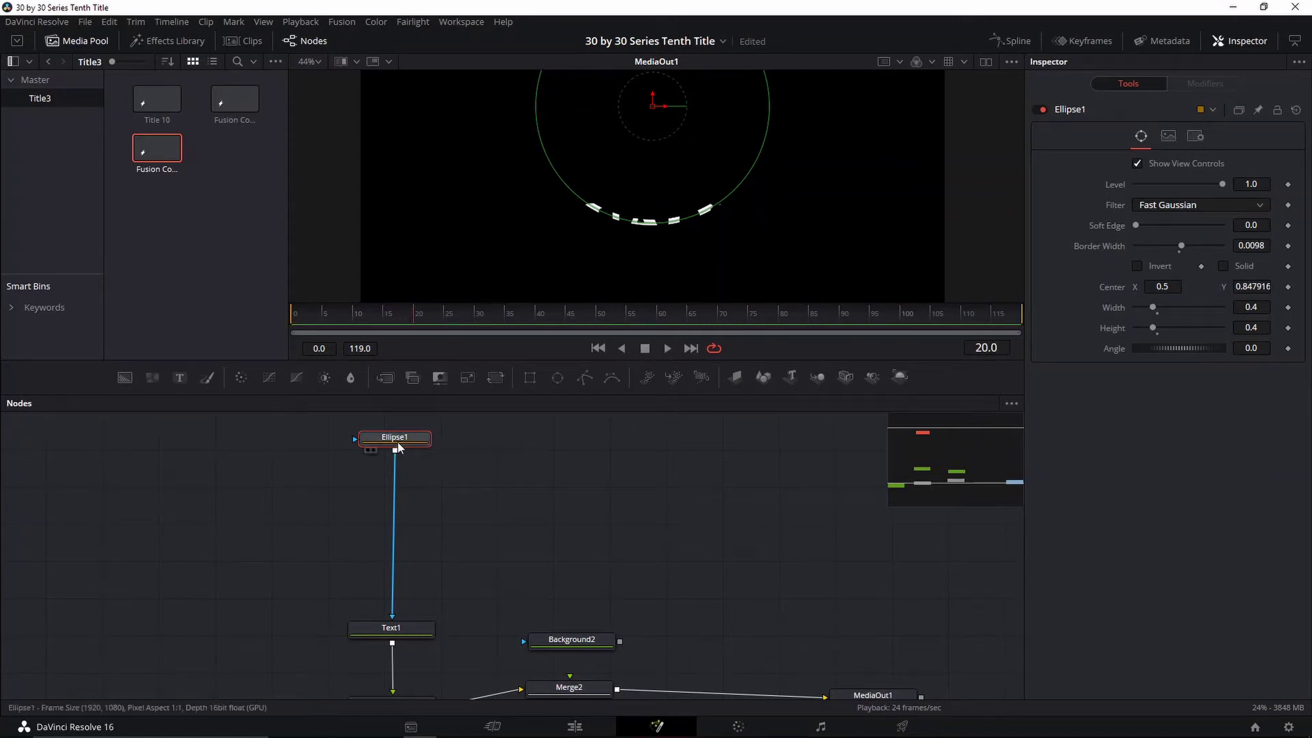
drag(456, 325, 416, 324)
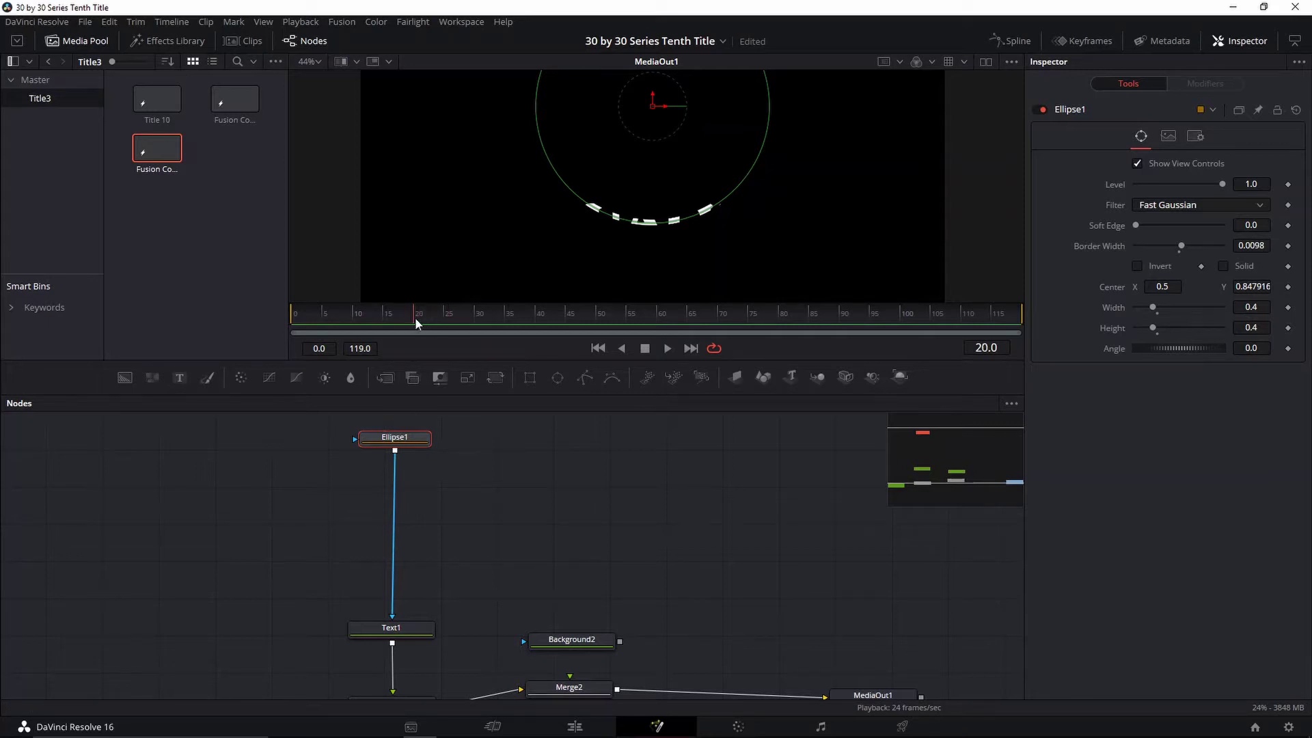
click(1288, 287)
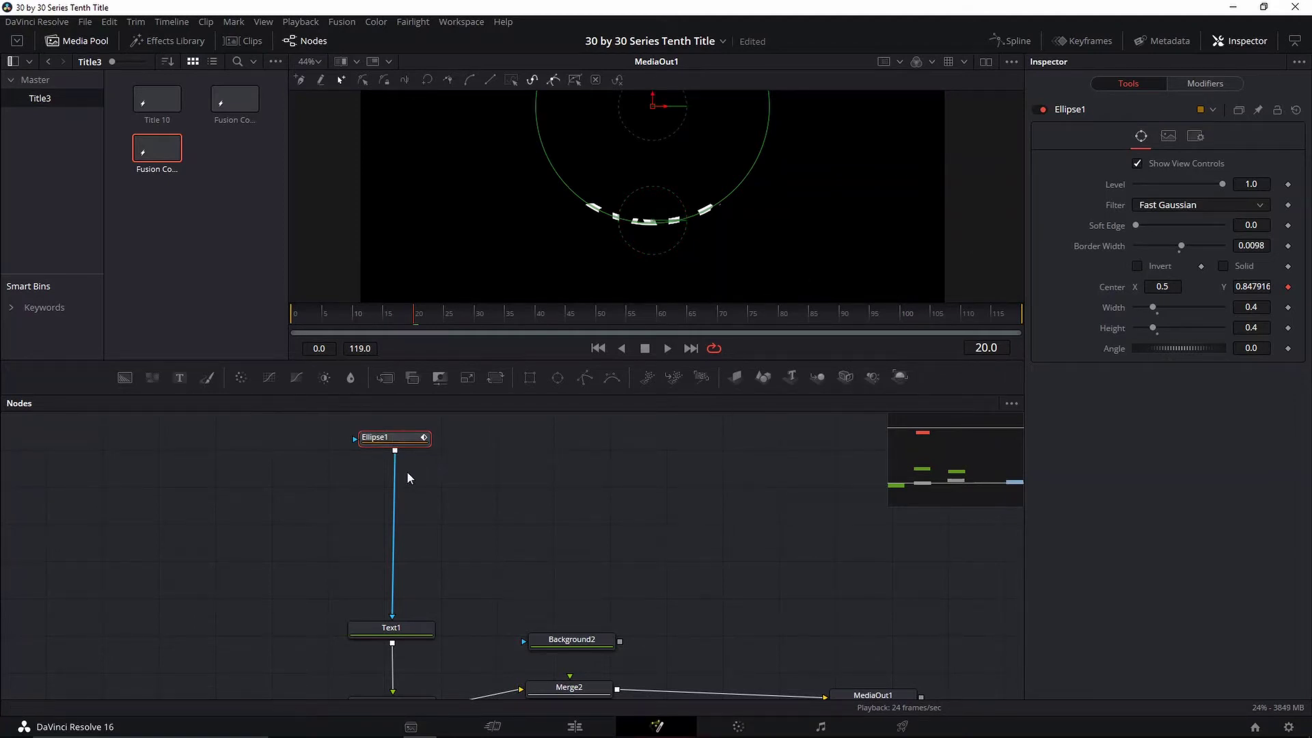
Duplicate the ellipse mask below Ellipse1 and raise the copy to a Center Y of about 1.142.
key(ctrl+v)
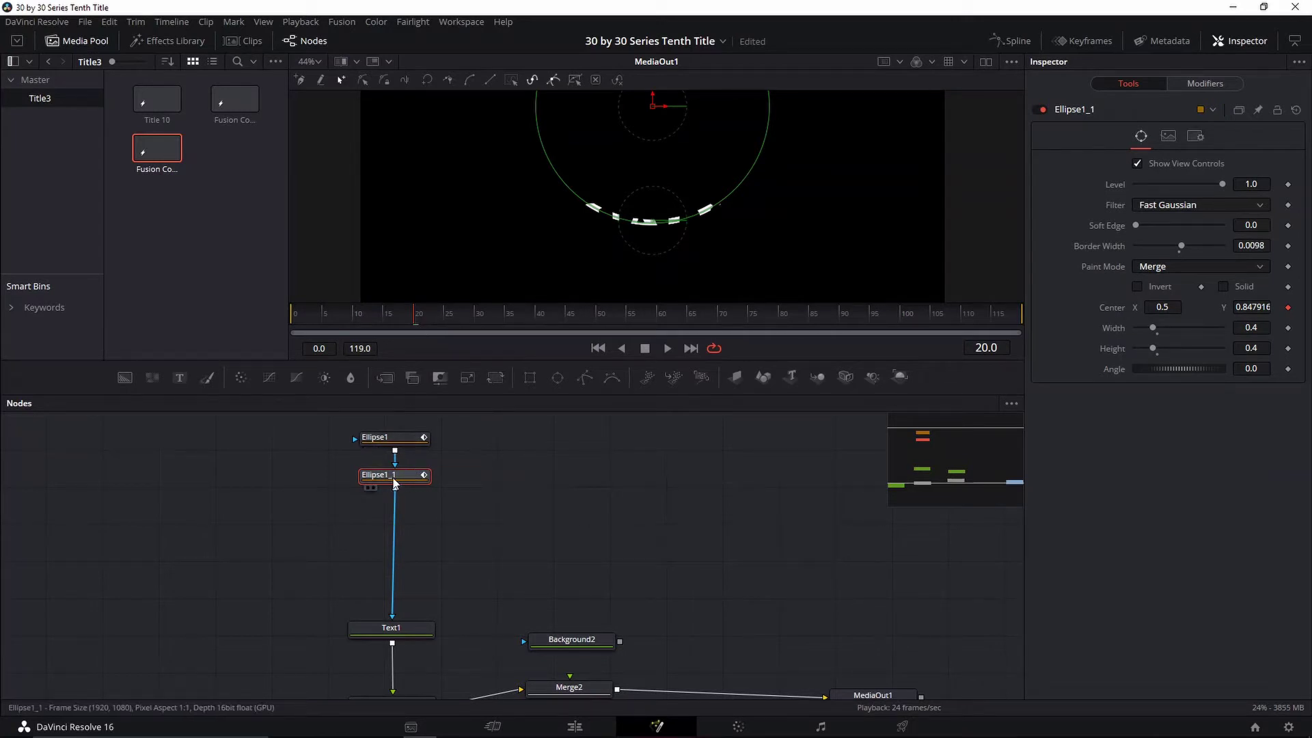
click(393, 436)
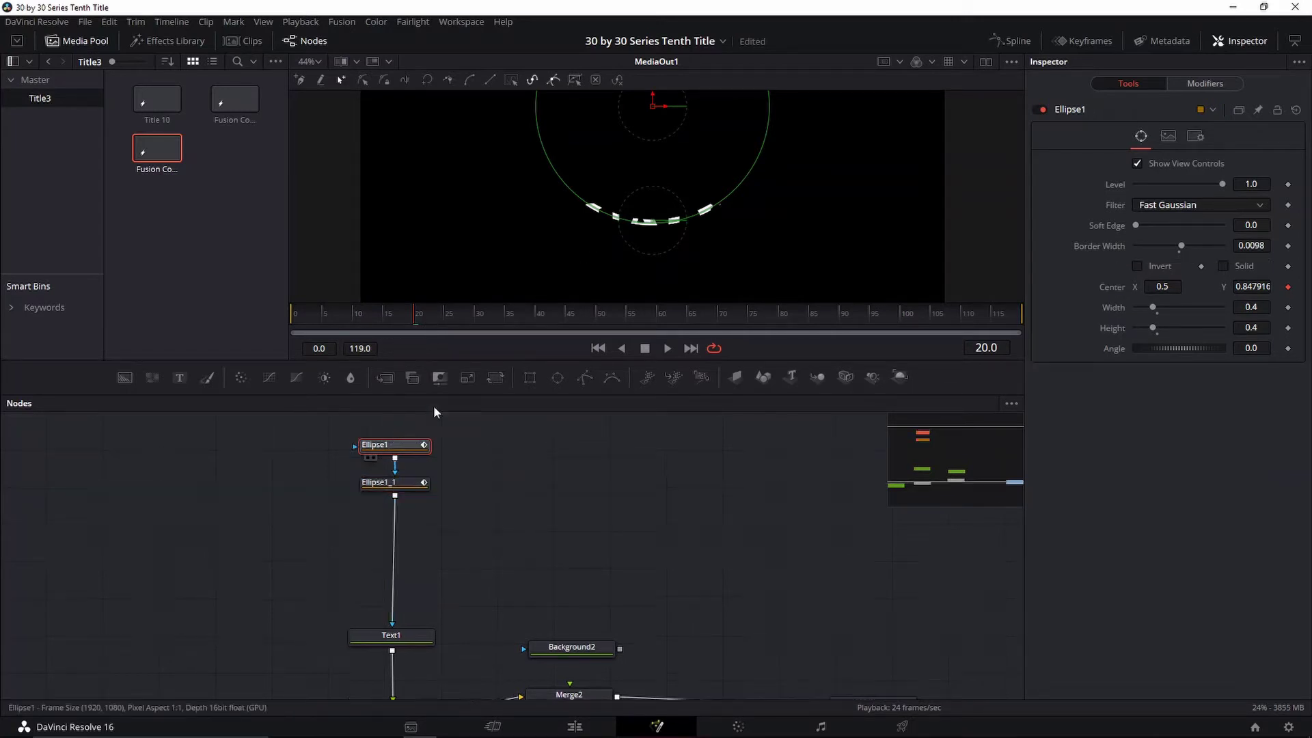
drag(614, 160, 622, 87)
click(393, 482)
drag(621, 221, 622, 129)
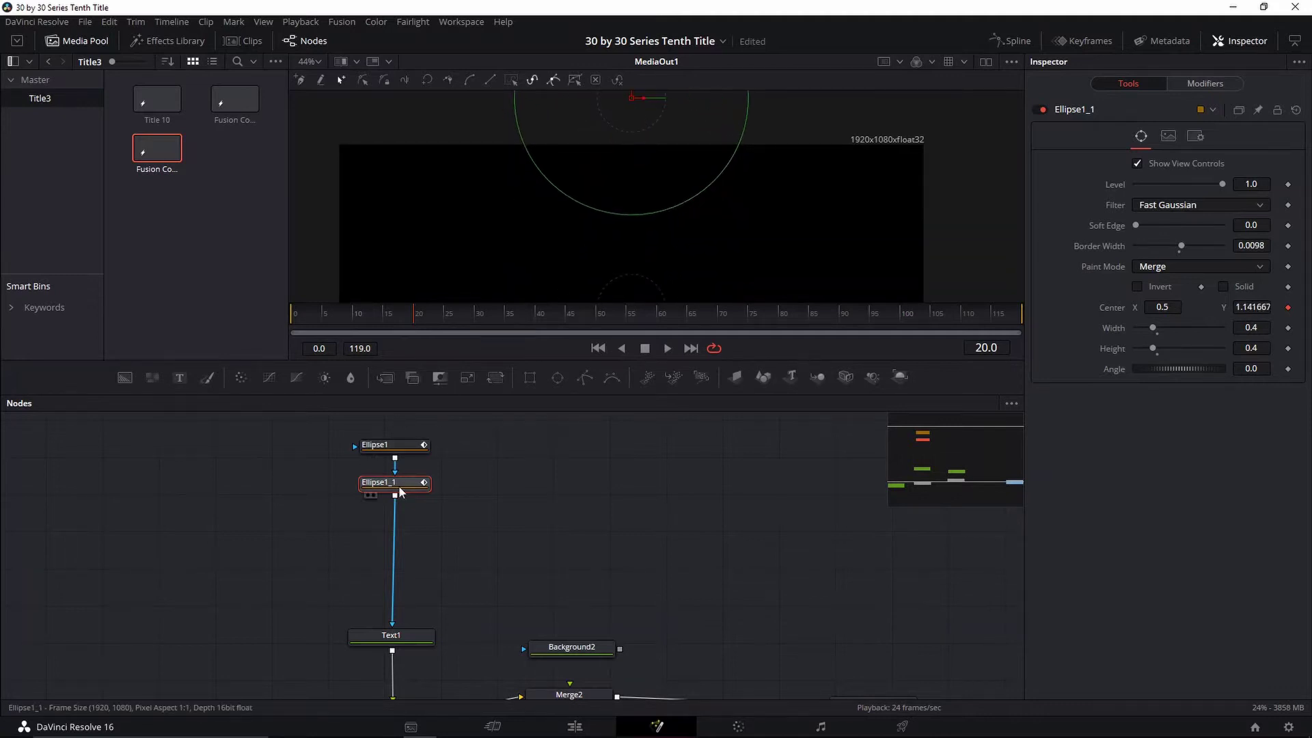
Add another copy of the ellipse mask between Ellipse1_1 and Text1.
mouse_move(410, 537)
mouse_down()
mouse_move(403, 494)
mouse_move(433, 533)
mouse_up()
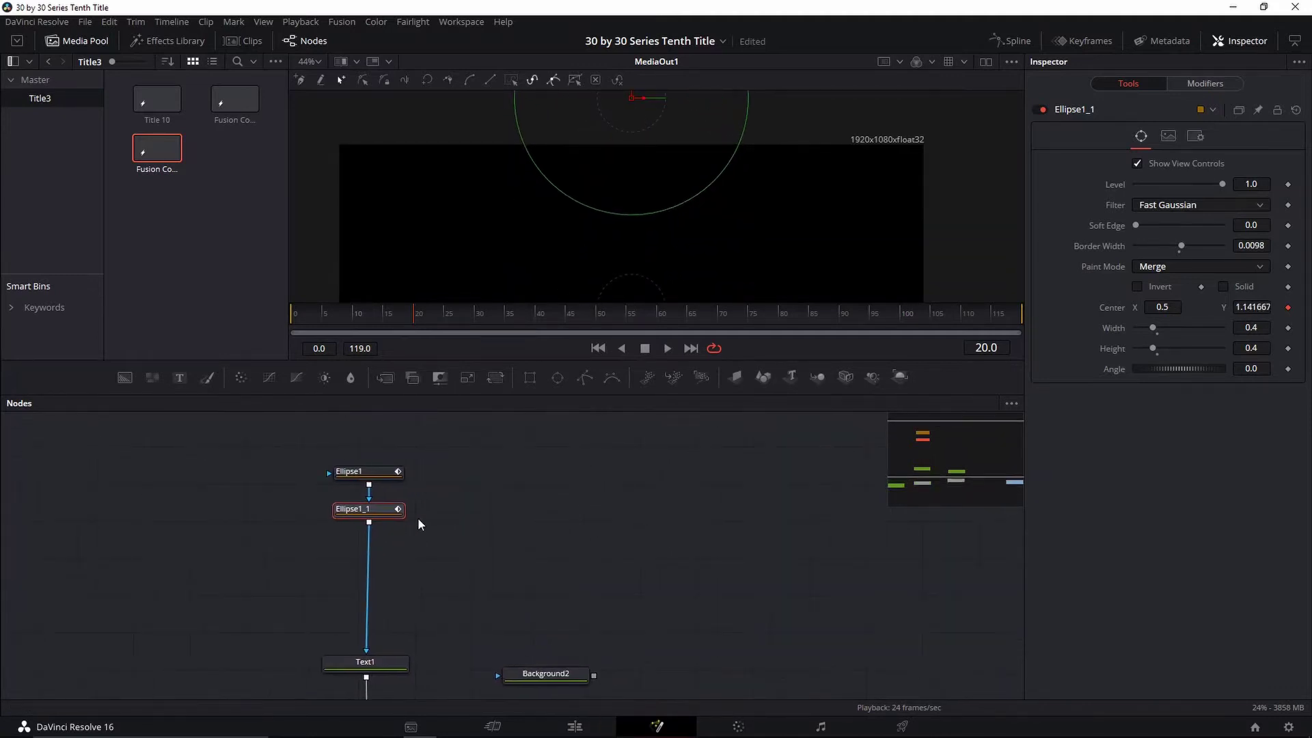
key(ctrl+v)
scroll(429, 446, down, 3)
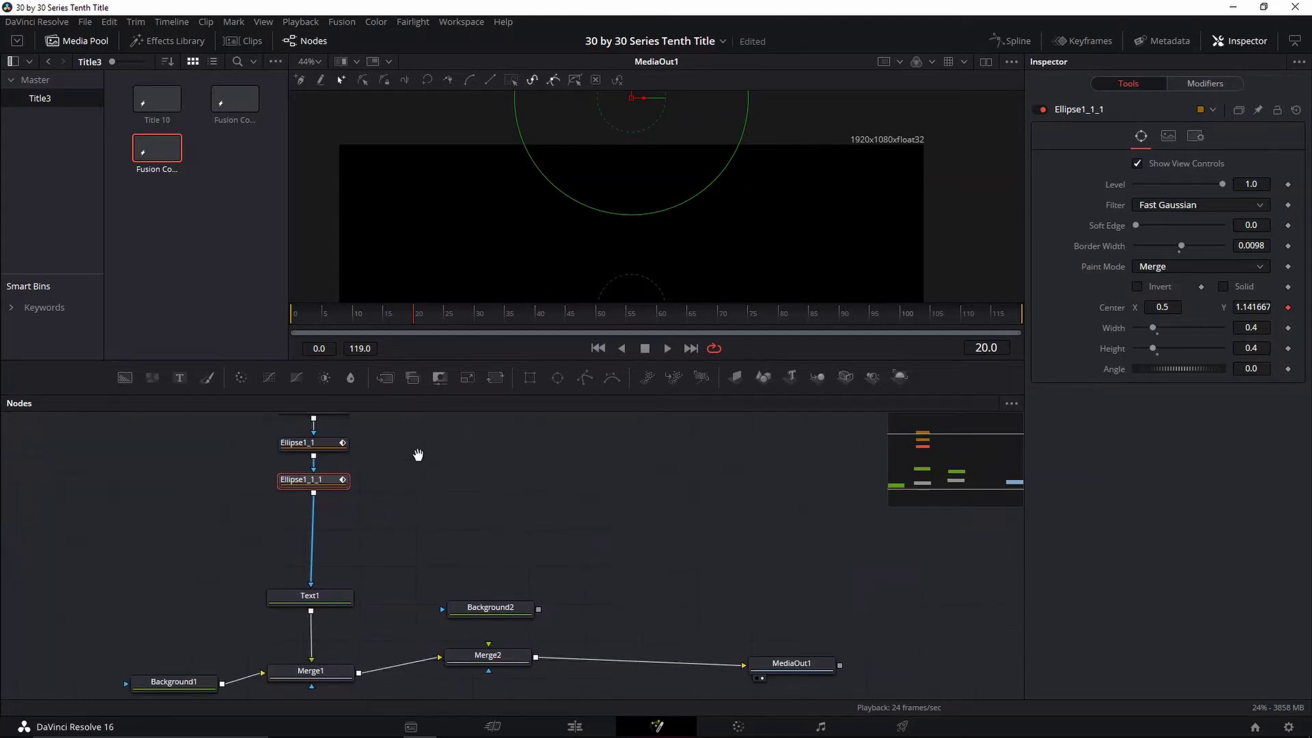
Add another copy of the ellipse mask between Ellipse1_1_1 and Text1 and make the copy solid.
click(307, 604)
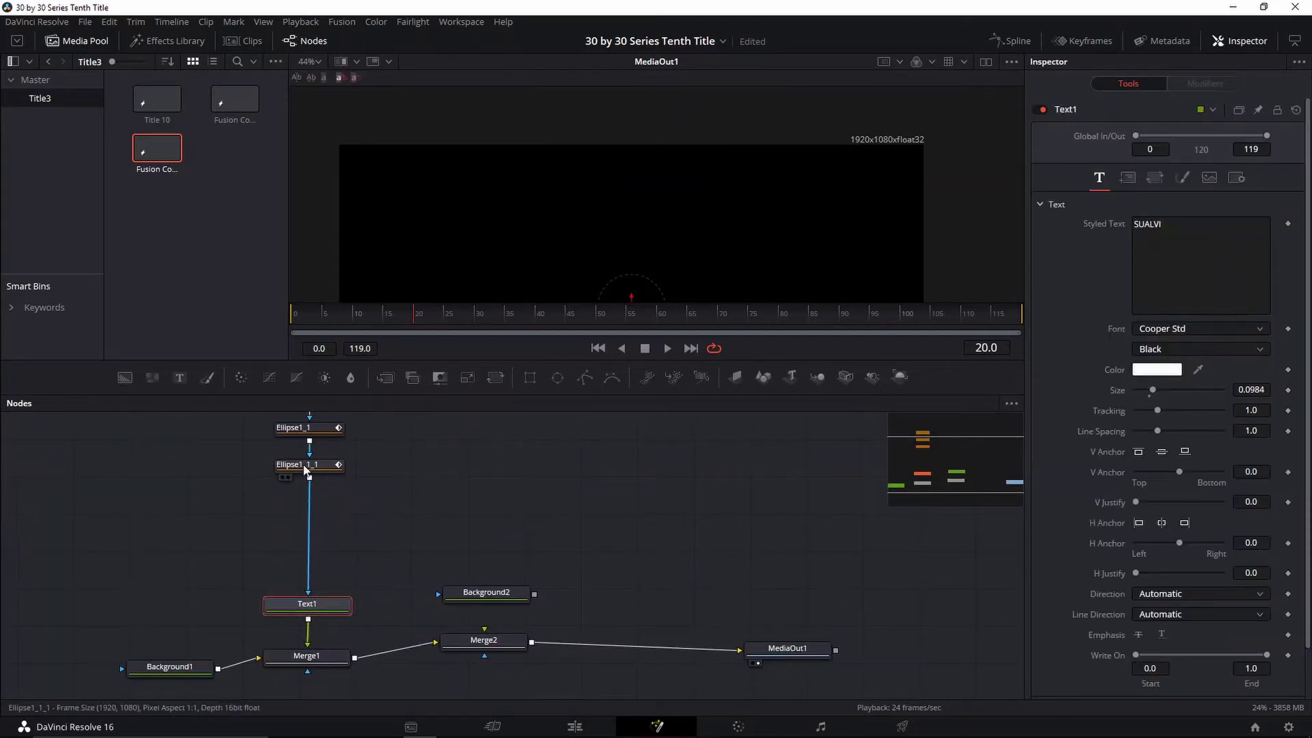
click(326, 465)
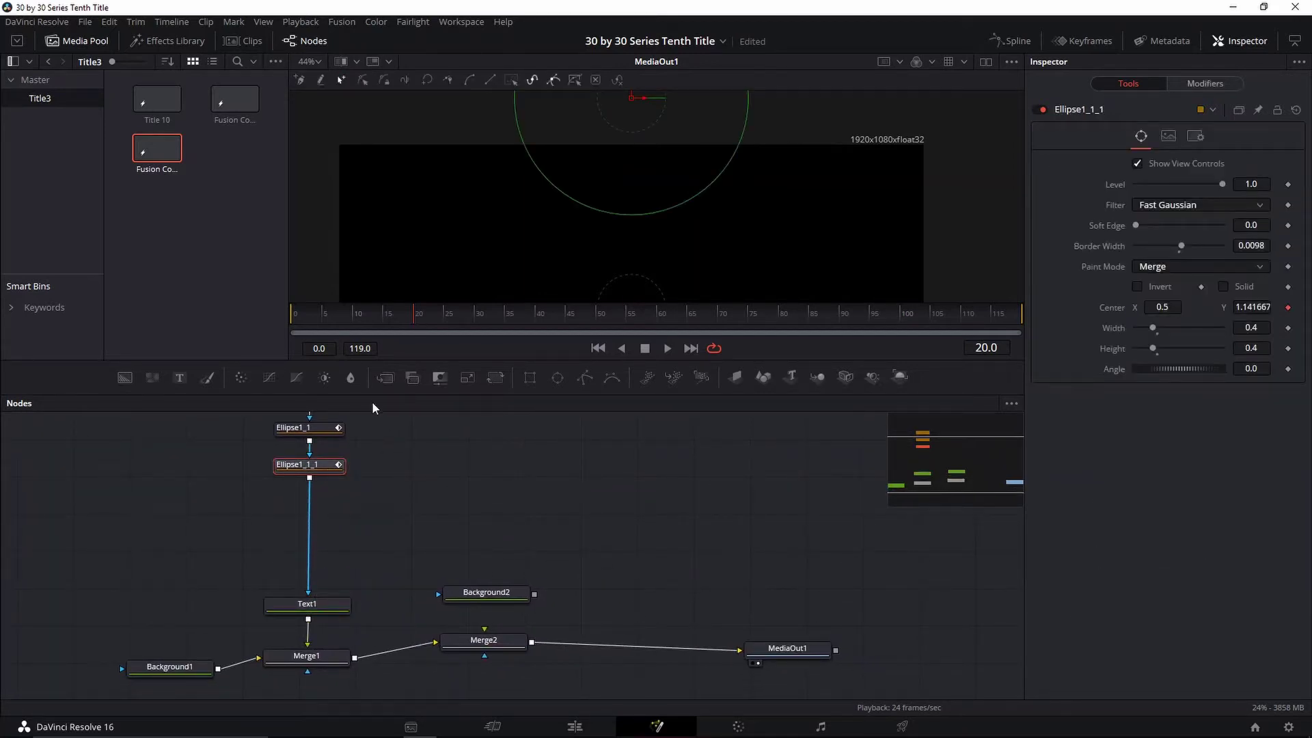
key(ctrl+v)
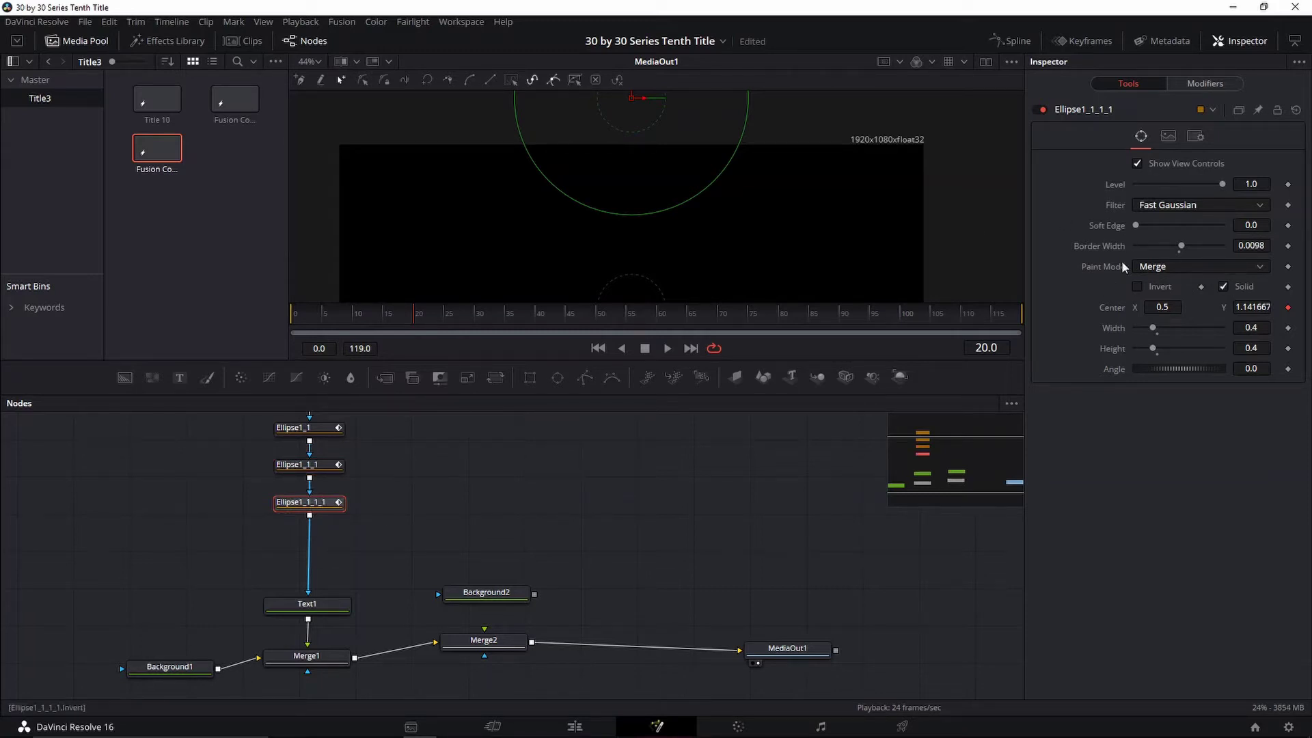
drag(457, 497, 486, 545)
drag(470, 437, 305, 536)
drag(434, 418, 314, 571)
scroll(343, 531, down, 1)
click(341, 526)
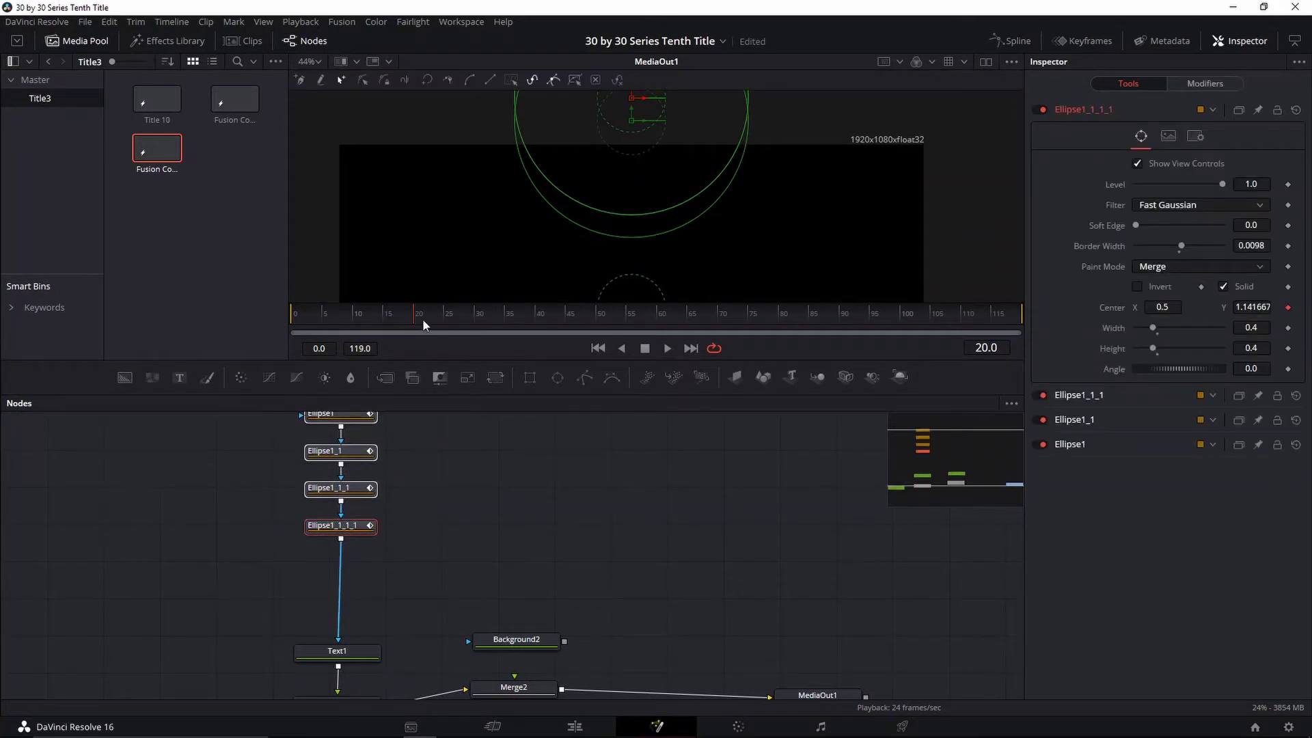
click(456, 489)
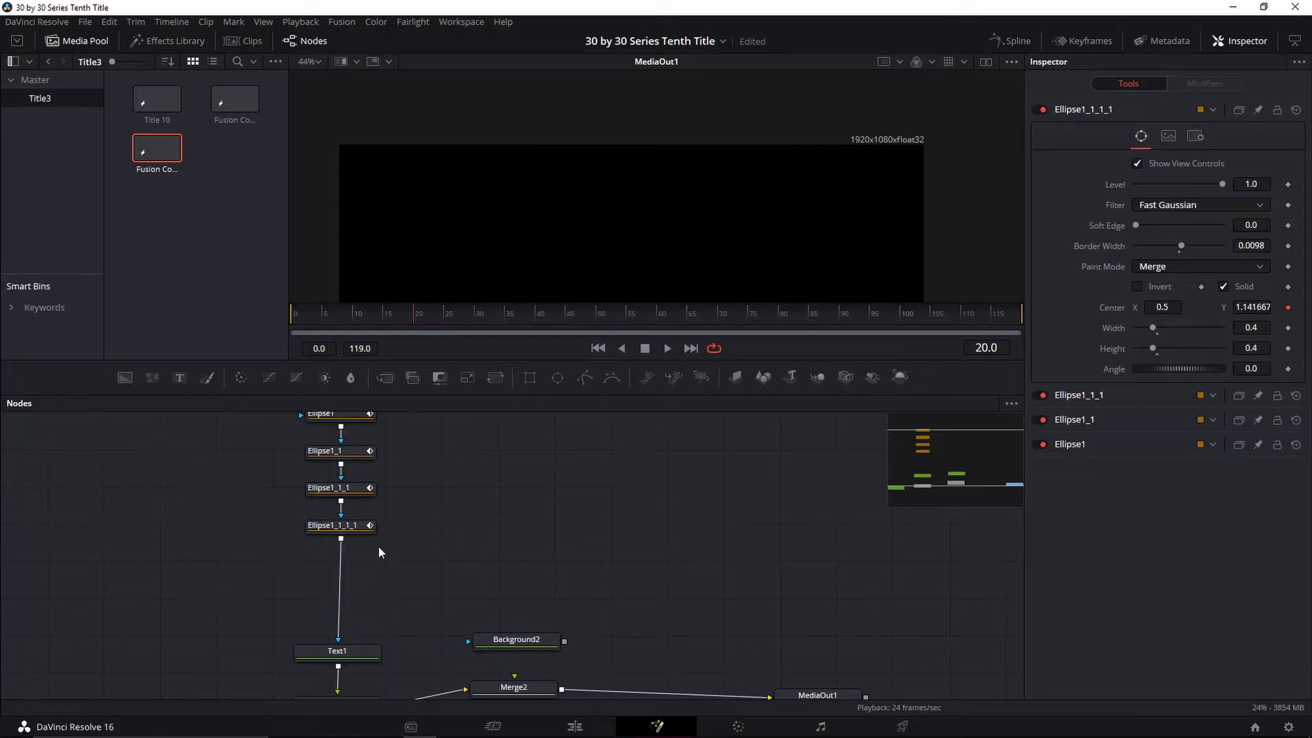
Keyframe Ellipse1 at frame 26 with its Center lowered to a Y of about 0.592.
drag(556, 228, 589, 131)
scroll(636, 207, down, 2)
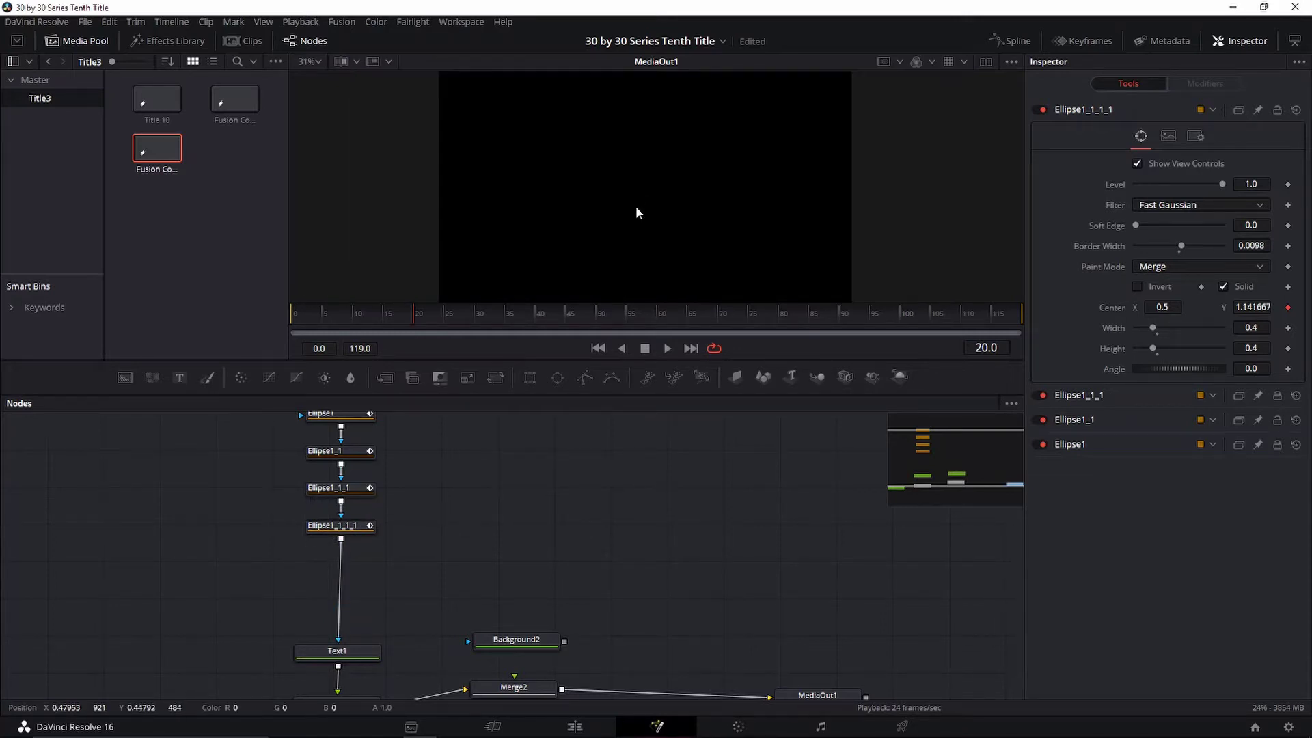
scroll(642, 210, down, 1)
scroll(639, 212, up, 1)
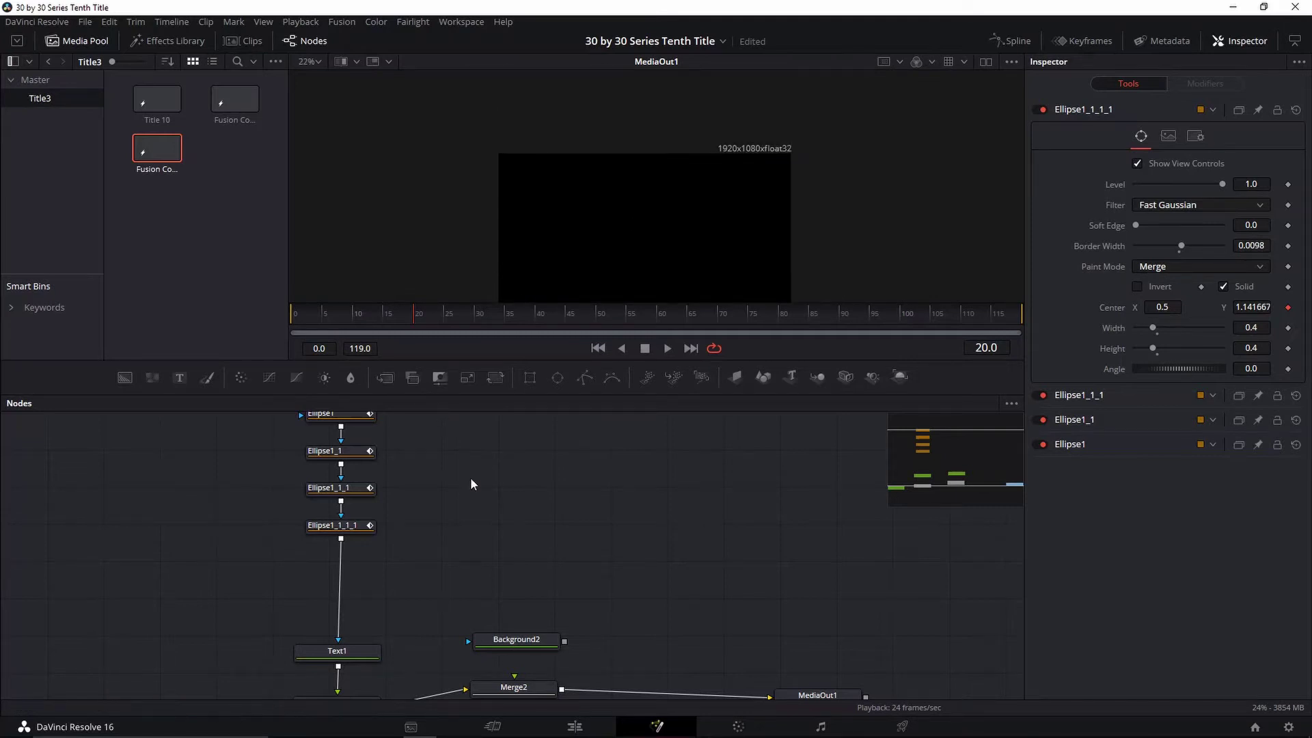
scroll(471, 484, up, 2)
click(335, 450)
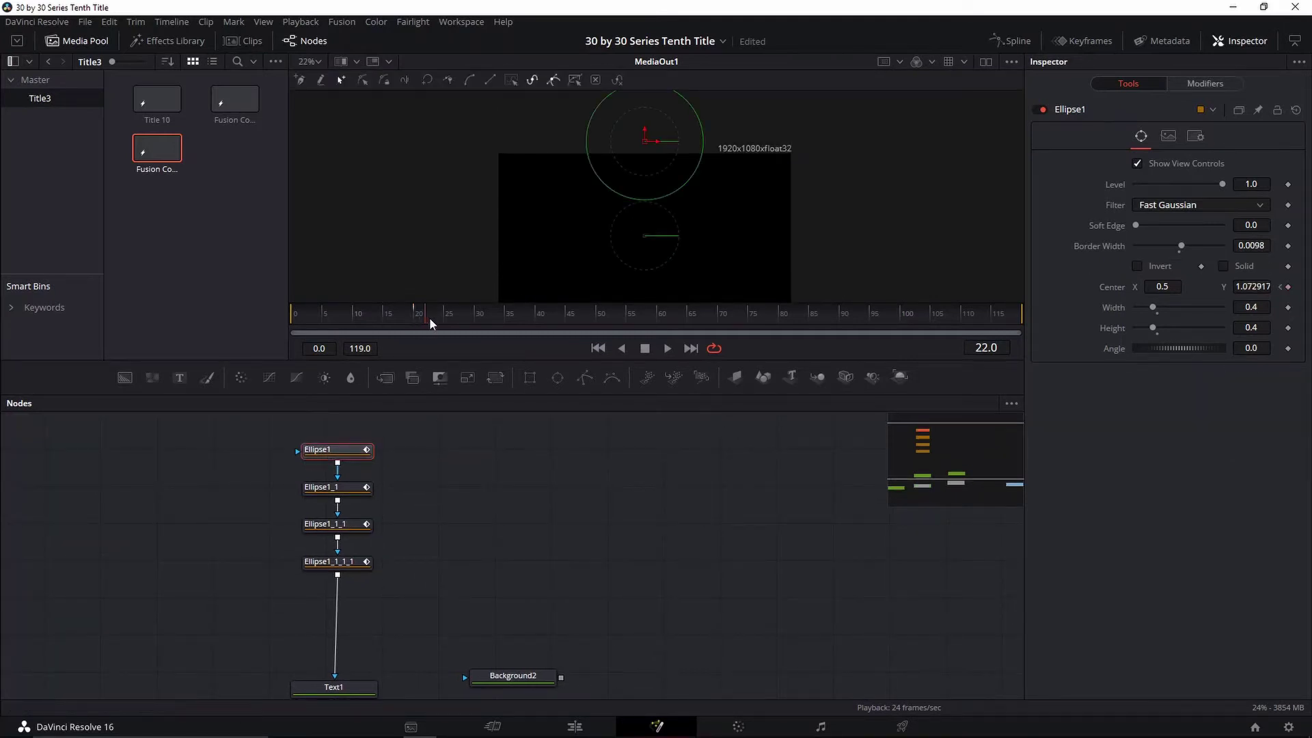
click(448, 317)
drag(645, 130, 651, 209)
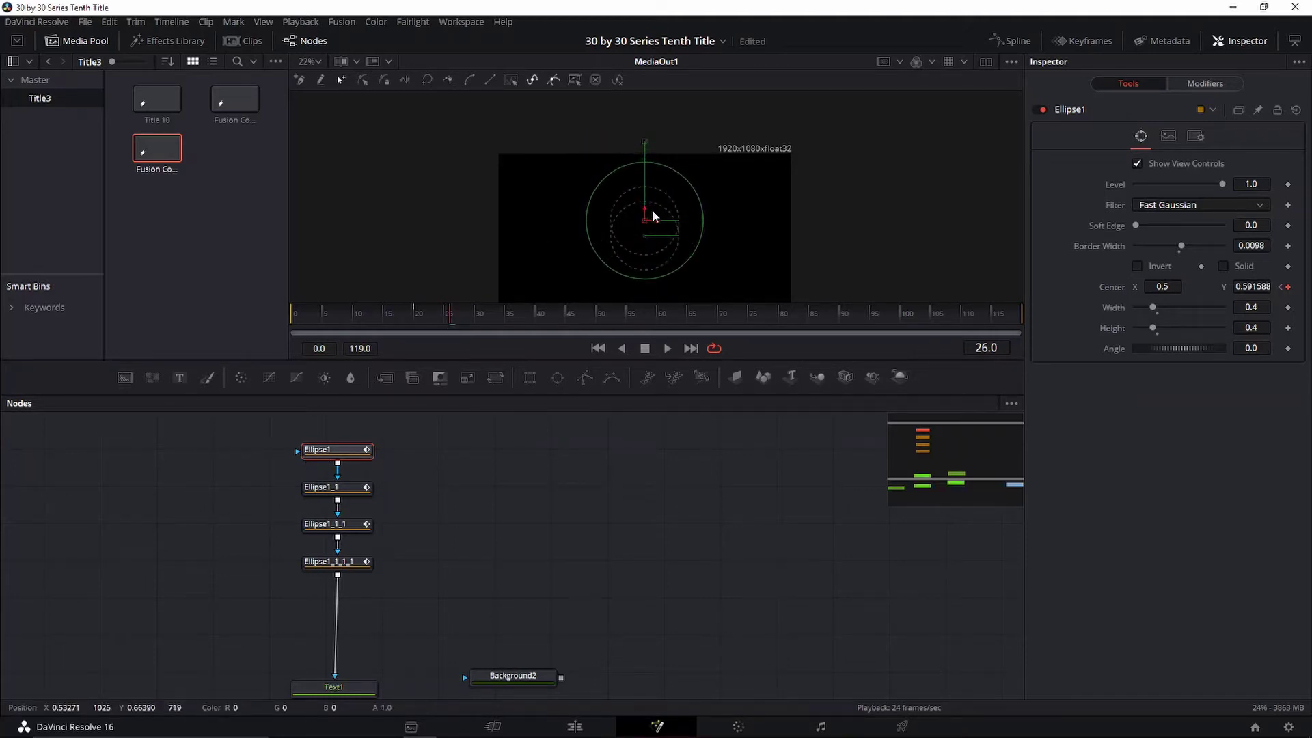
Keyframe Ellipse1_1 at frame 28 with its Center lowered to a Y of about 0.565.
click(317, 490)
key(Right)
key(Right)
drag(646, 120, 657, 215)
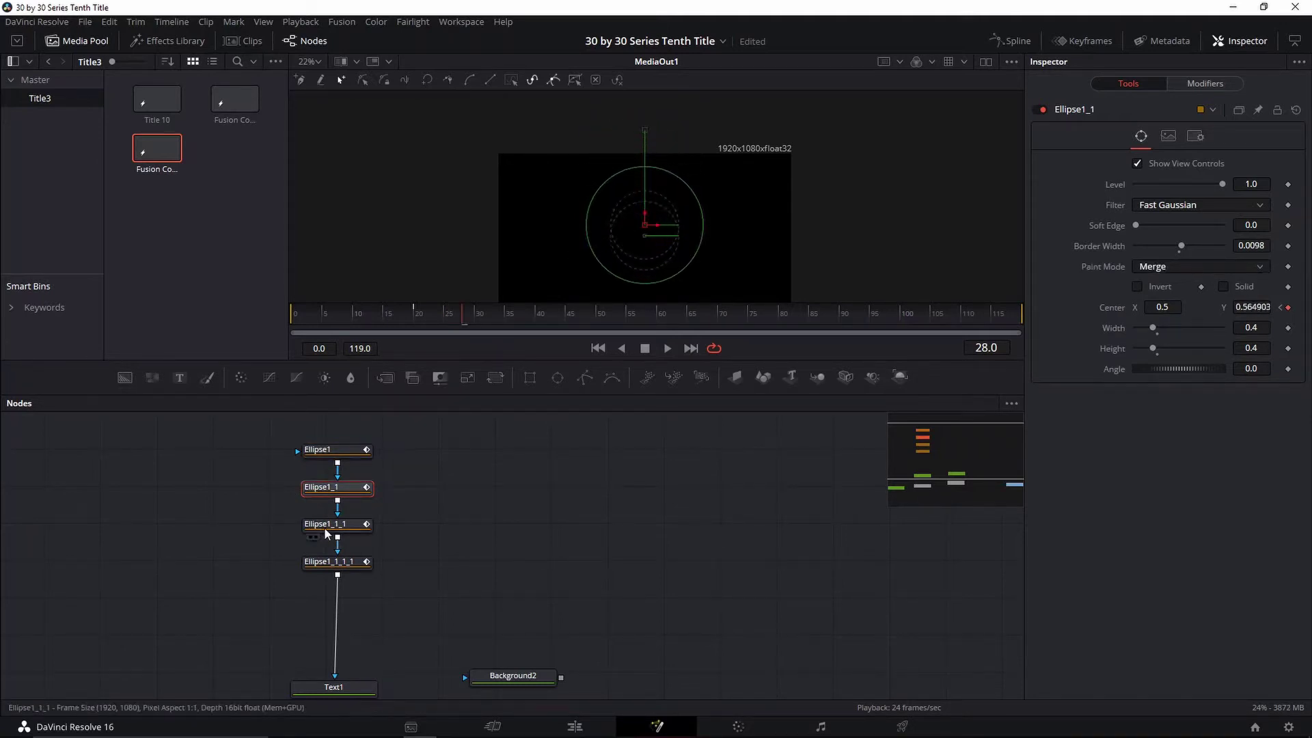
Keyframe Ellipse1_1_1 at frame 31 with its Center lowered to a Y of about 0.573.
click(326, 524)
key(Right)
key(Right)
key(Right)
drag(644, 123, 658, 217)
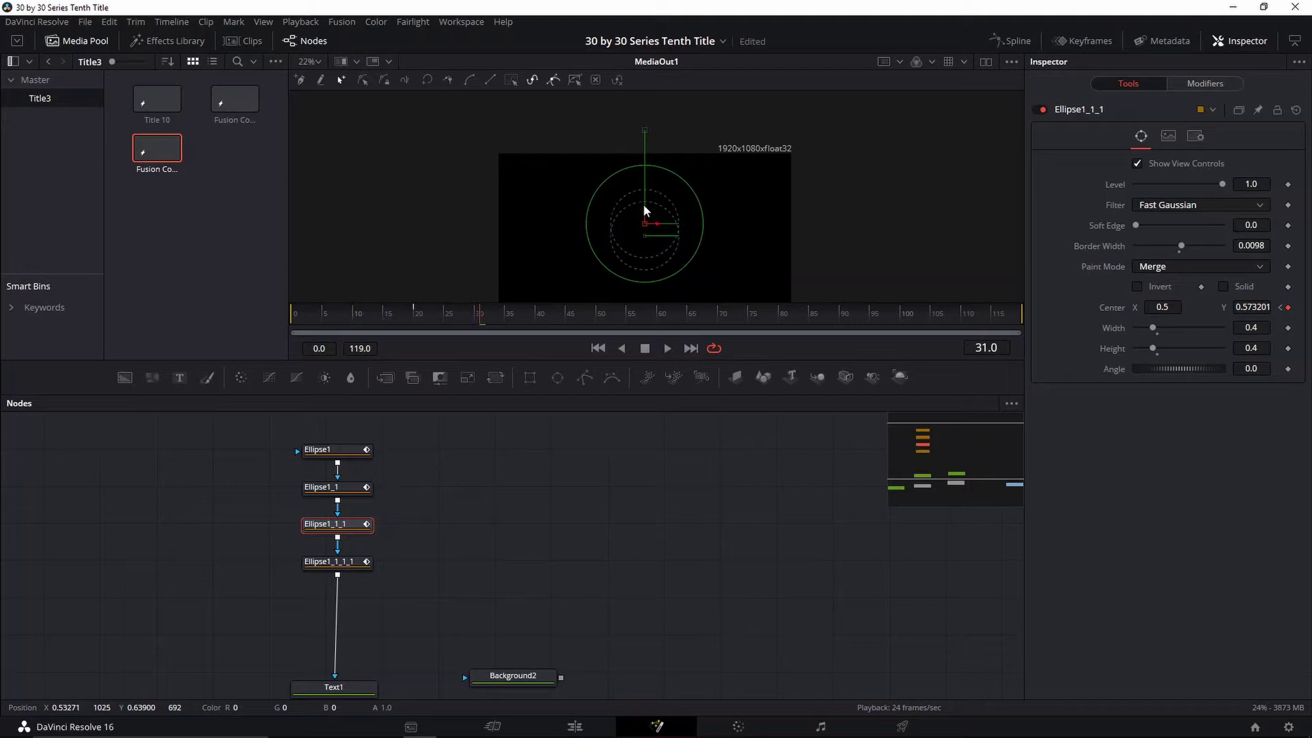
Keyframe the solid mask Ellipse1_1_1_1 at about frame 35 with its Center lowered to a Y of about 0.590.
click(341, 570)
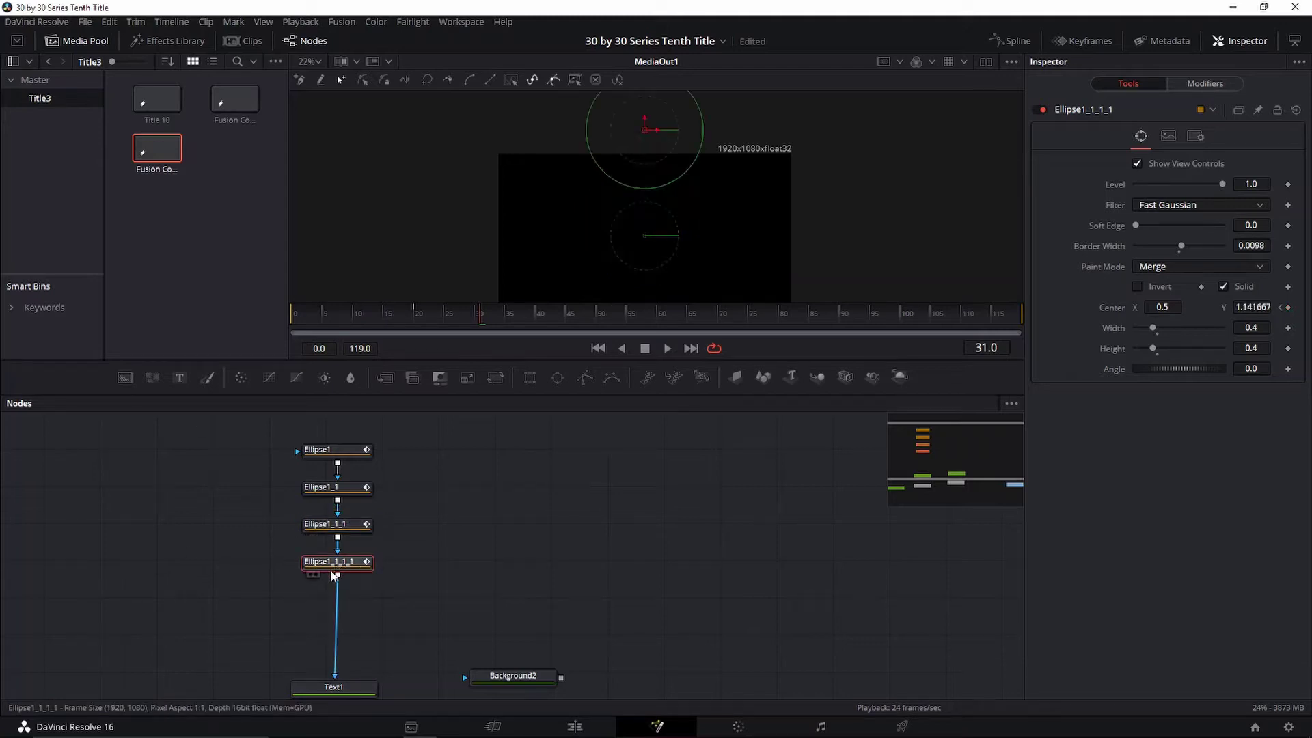
key(Left)
key(Left)
key(Left)
key(Left)
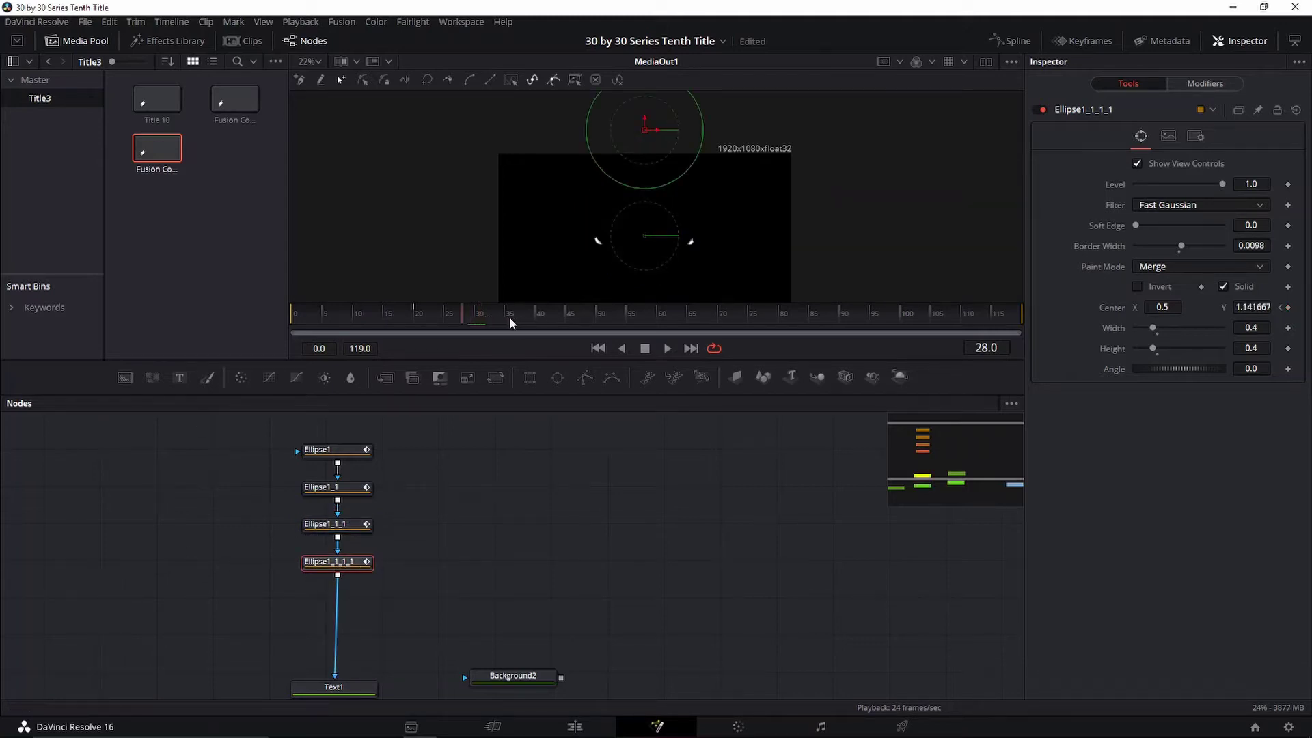
key(Right)
key(Right)
key(Right)
key(Right)
key(Right)
key(Right)
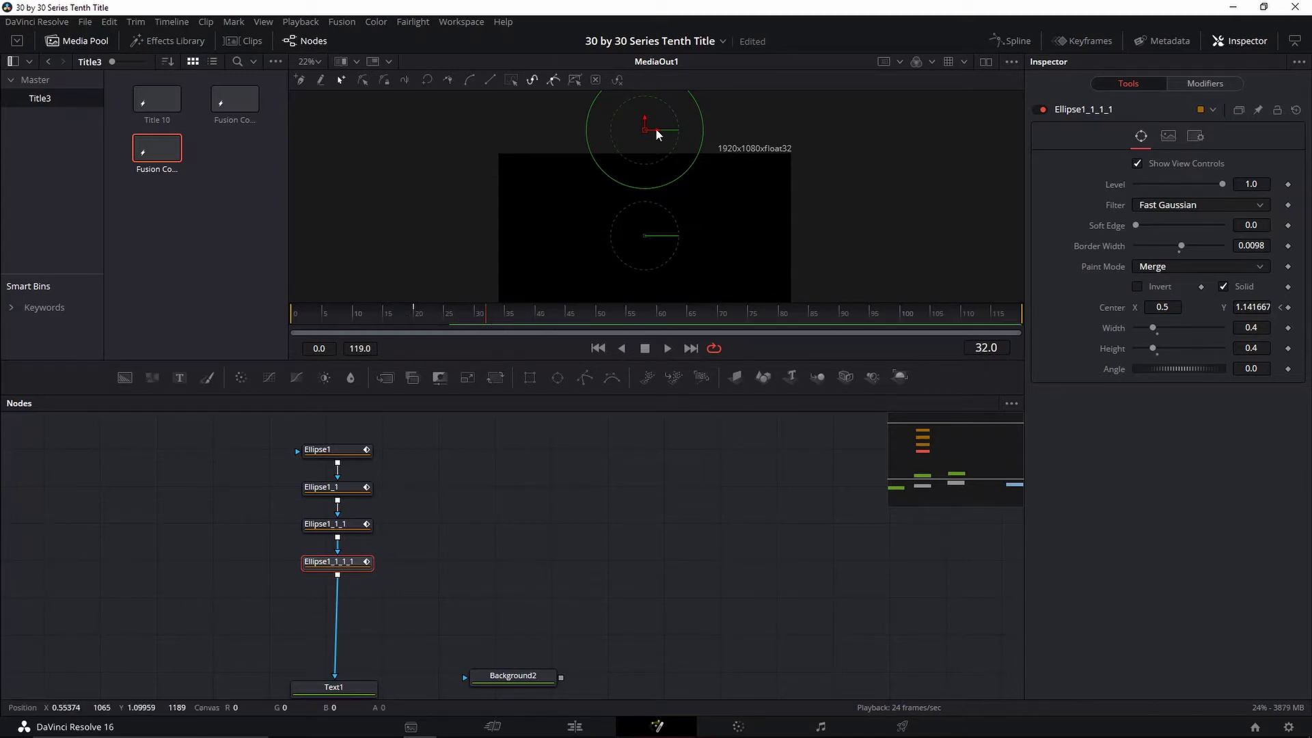
key(Right)
key(Right)
drag(645, 120, 661, 213)
Play back the title animation to check the mask reveal of the text.
drag(462, 321, 365, 331)
key(space)
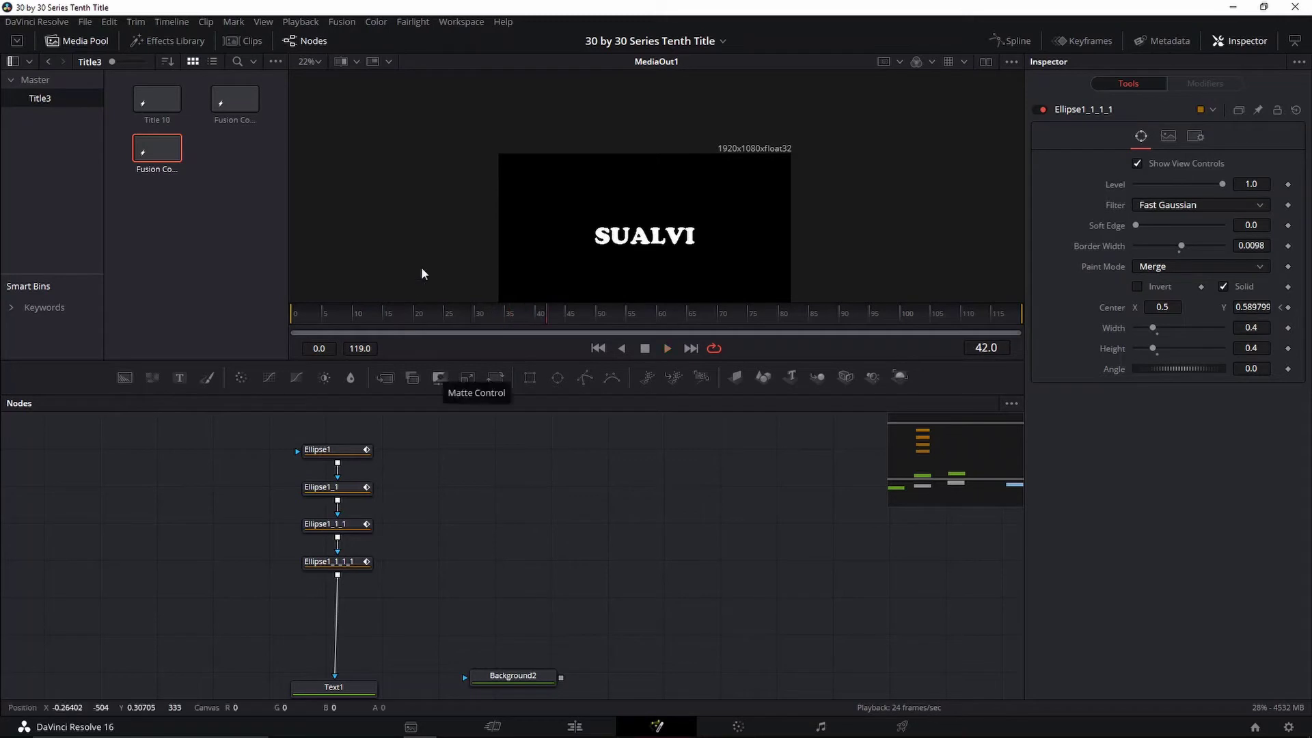
key(space)
Lower the Center of Ellipse1_1_1_1 to a Y of about 0.499 at frame 38 and preview the motion.
drag(421, 460, 367, 448)
drag(387, 500, 427, 512)
click(328, 563)
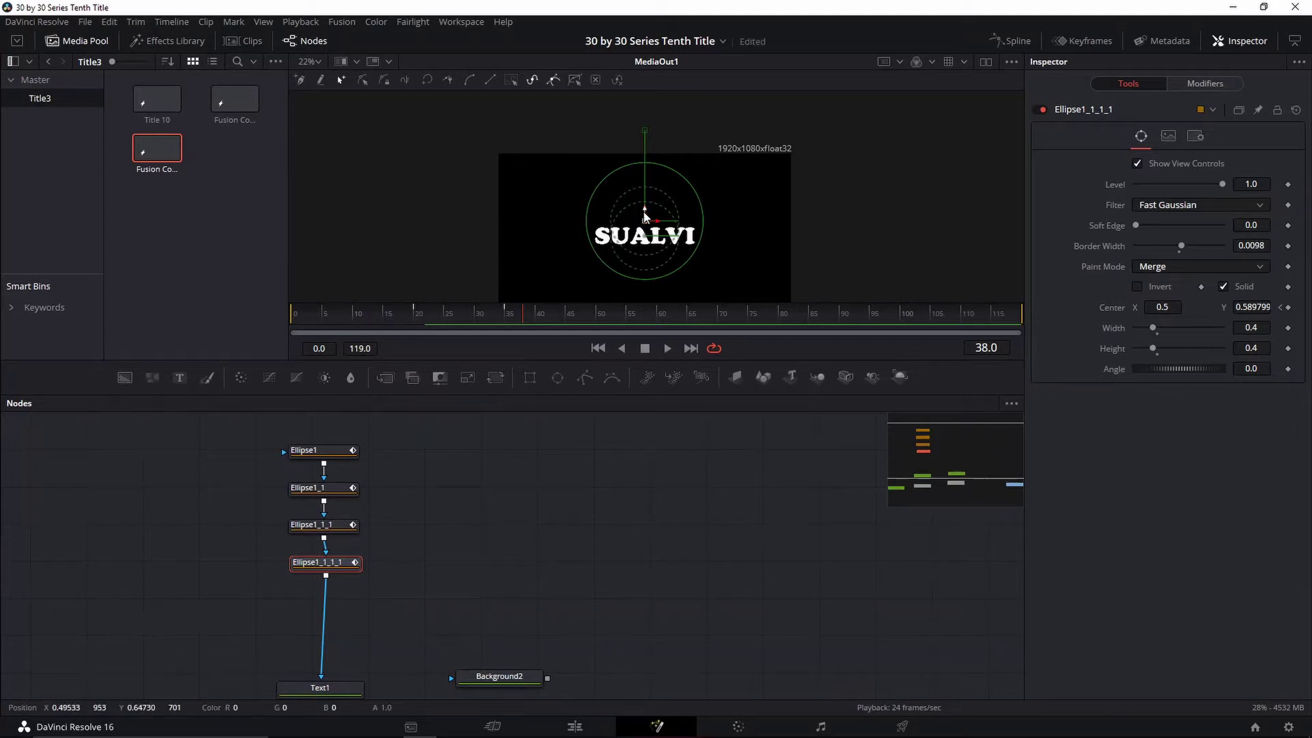
key(space)
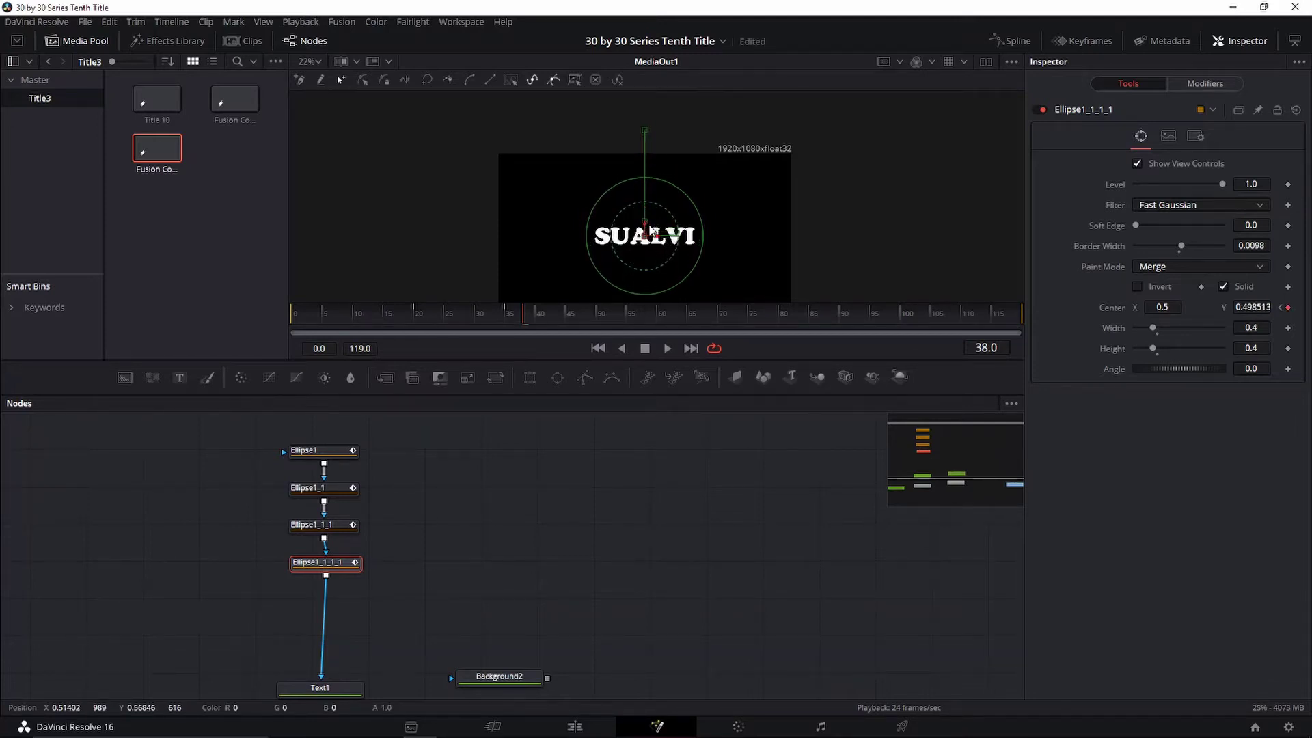
key(space)
drag(512, 318, 523, 322)
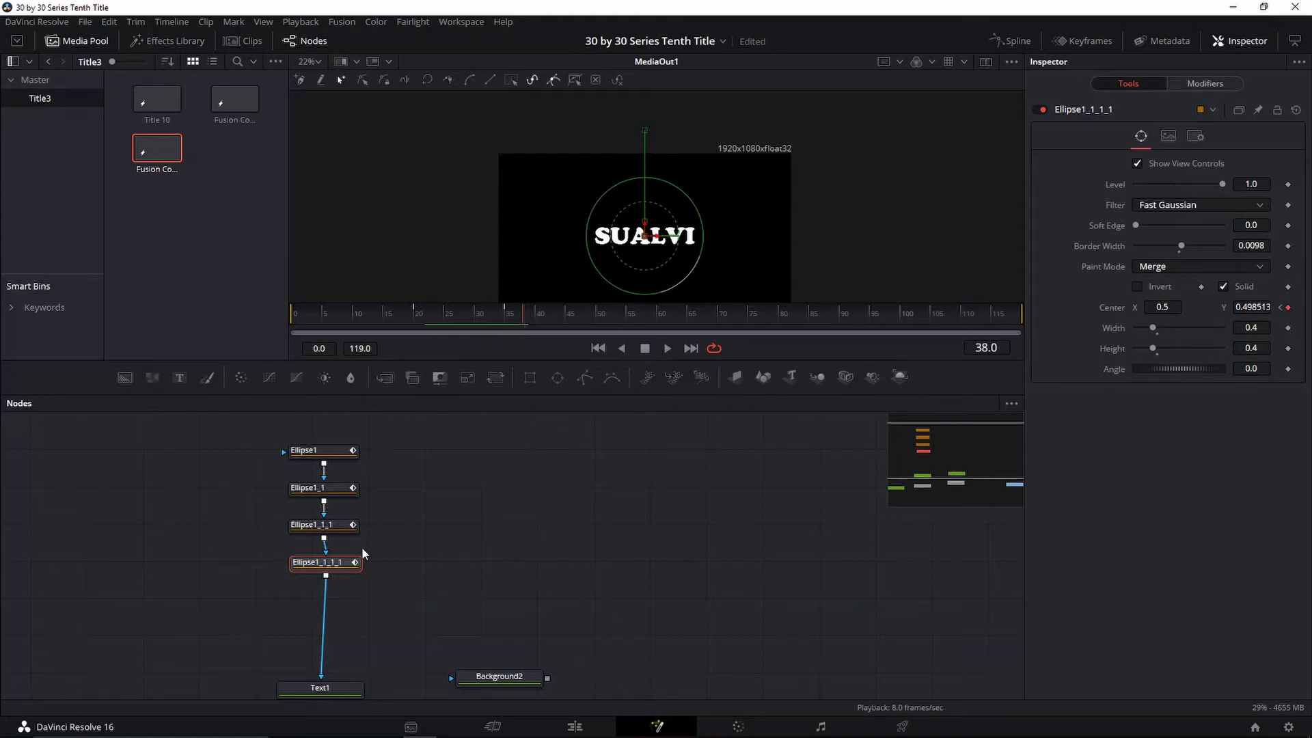
Paste a copy of the mask below Ellipse1_1_1_1, remove its Center path and raise it to a Center Y of about 0.835.
key(ctrl+v)
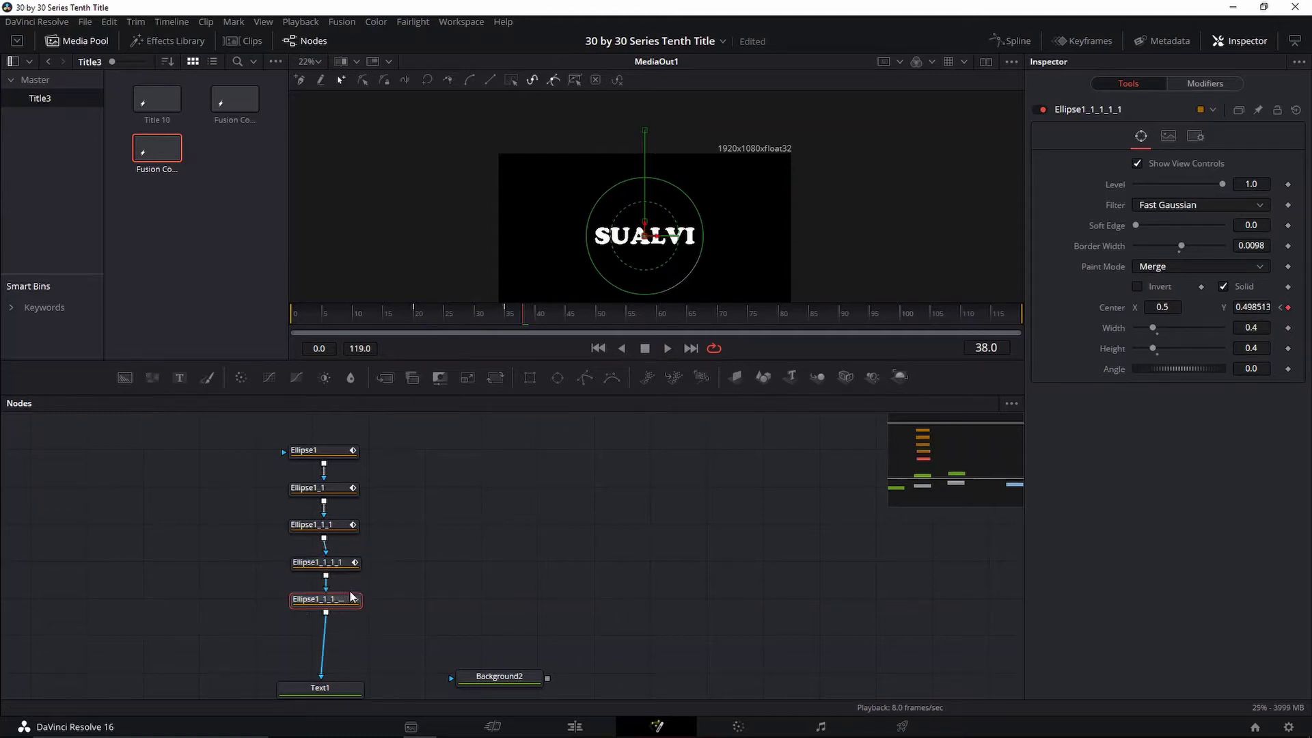
right_click(1282, 312)
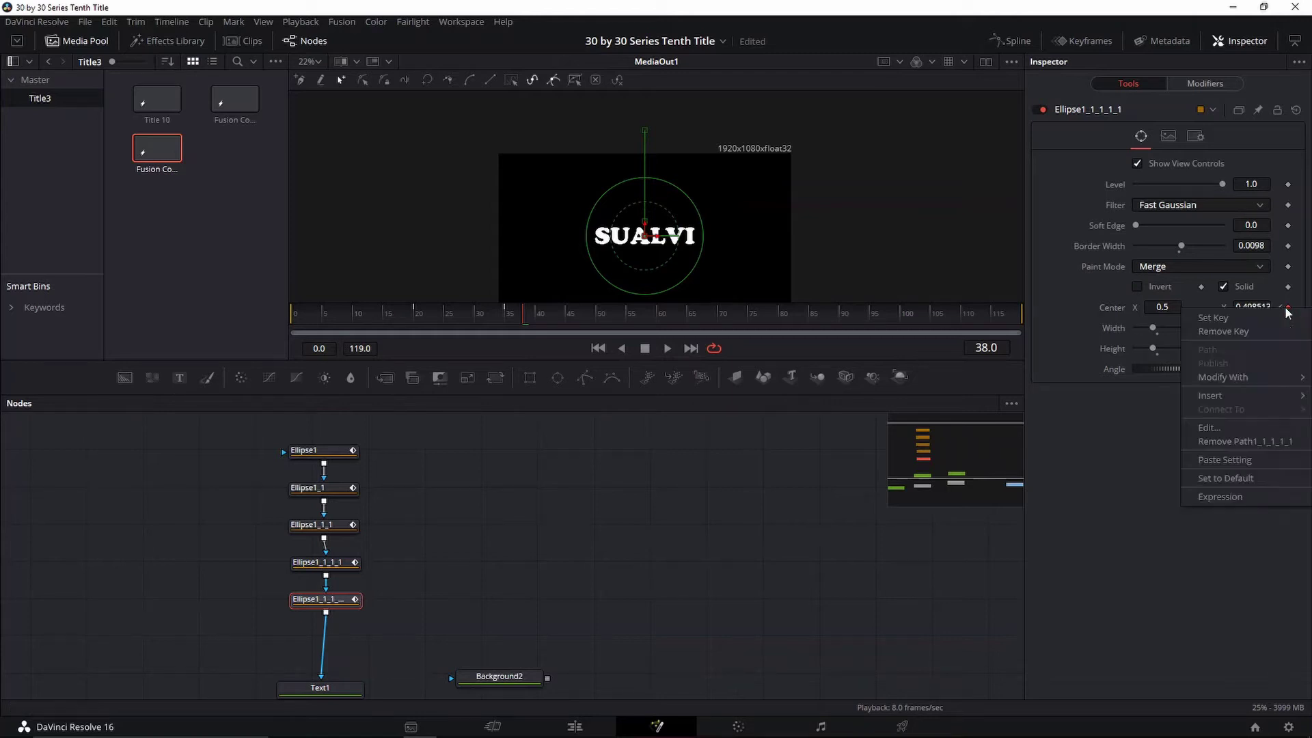
click(1223, 451)
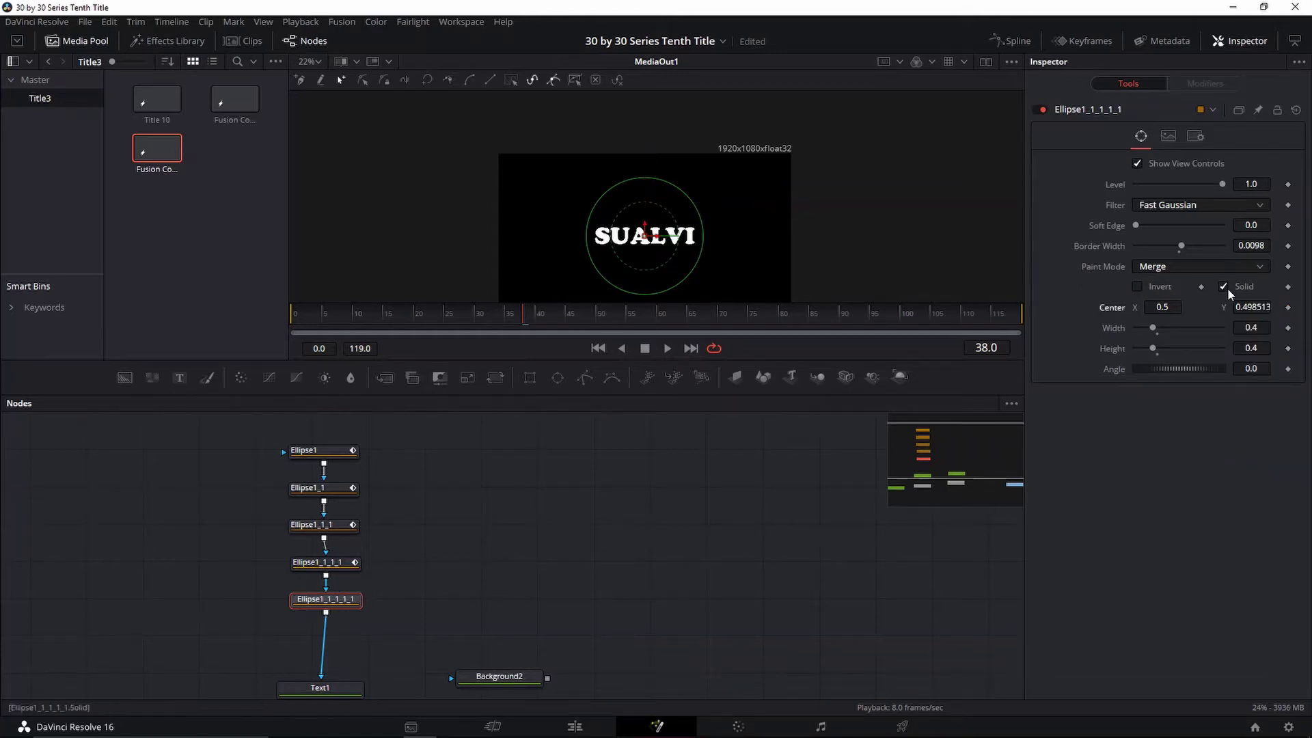
drag(645, 222, 653, 167)
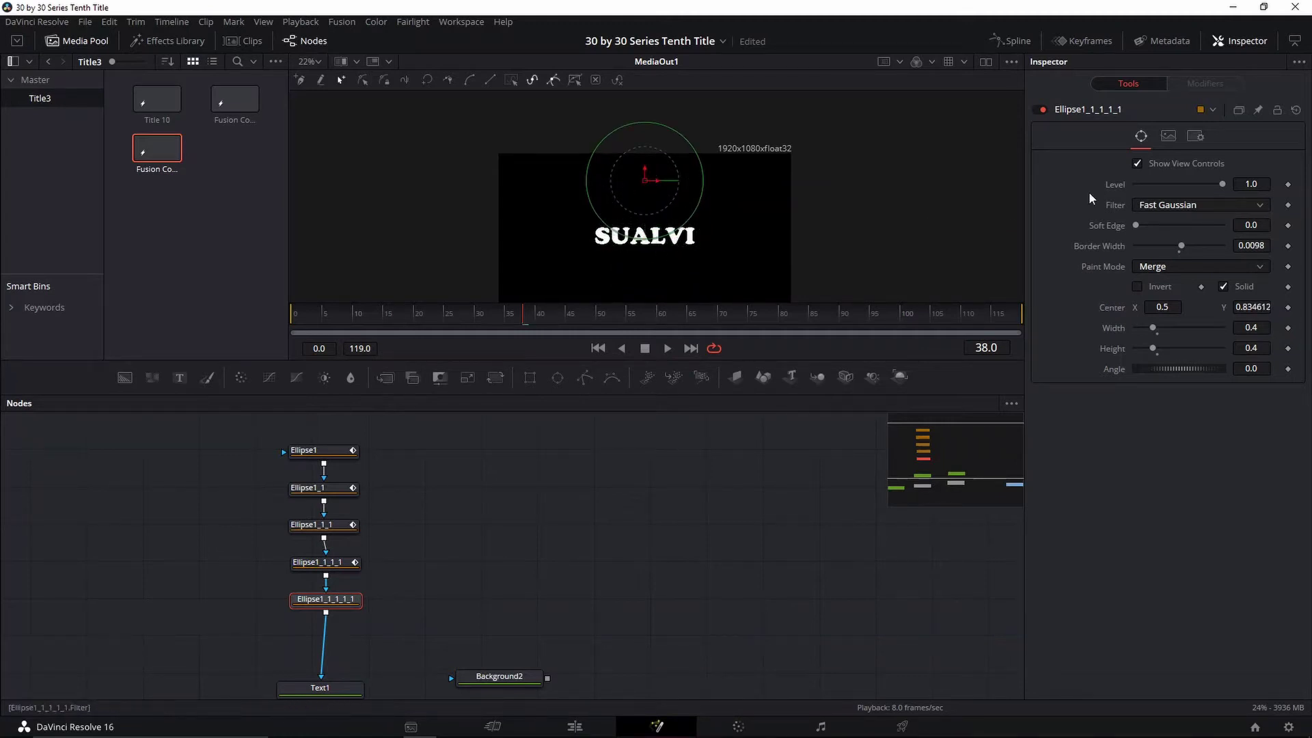
Change Ellipse1_1_1_1_1 to the Multiply paint mode as an inverted, non-solid outline.
click(1188, 266)
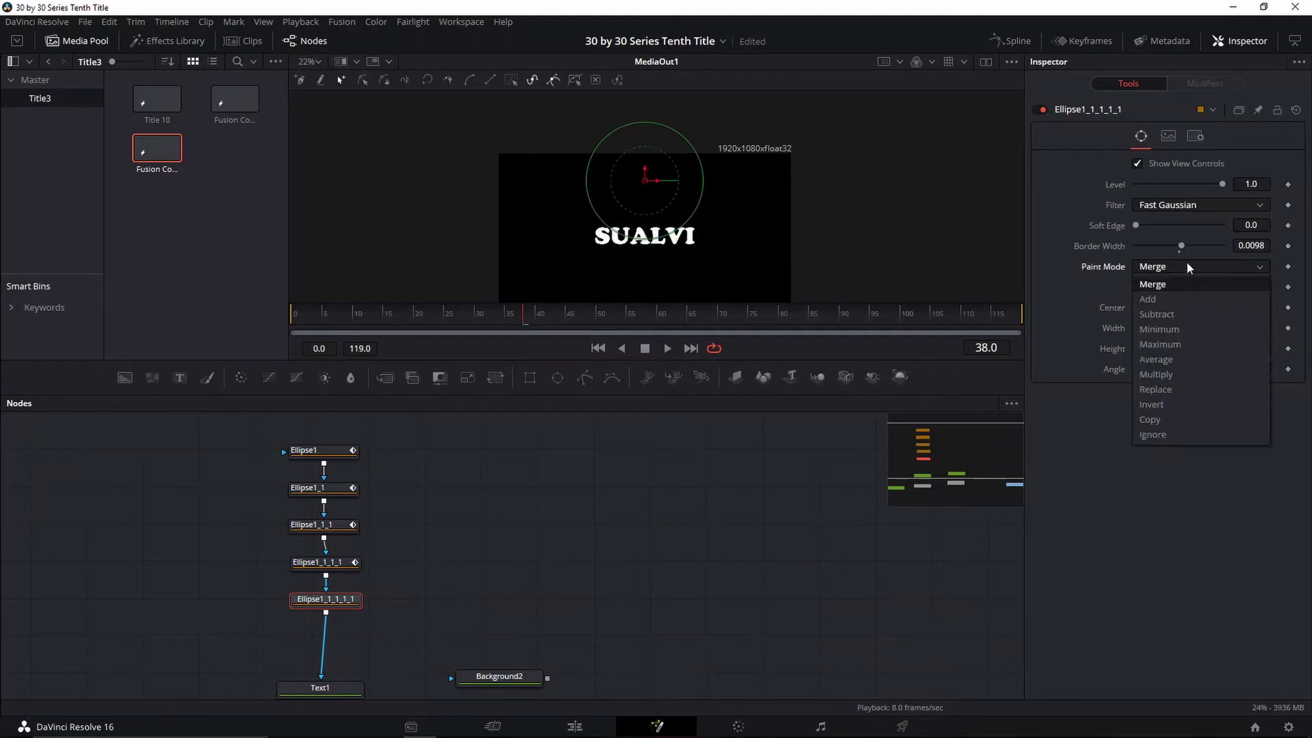
click(1187, 369)
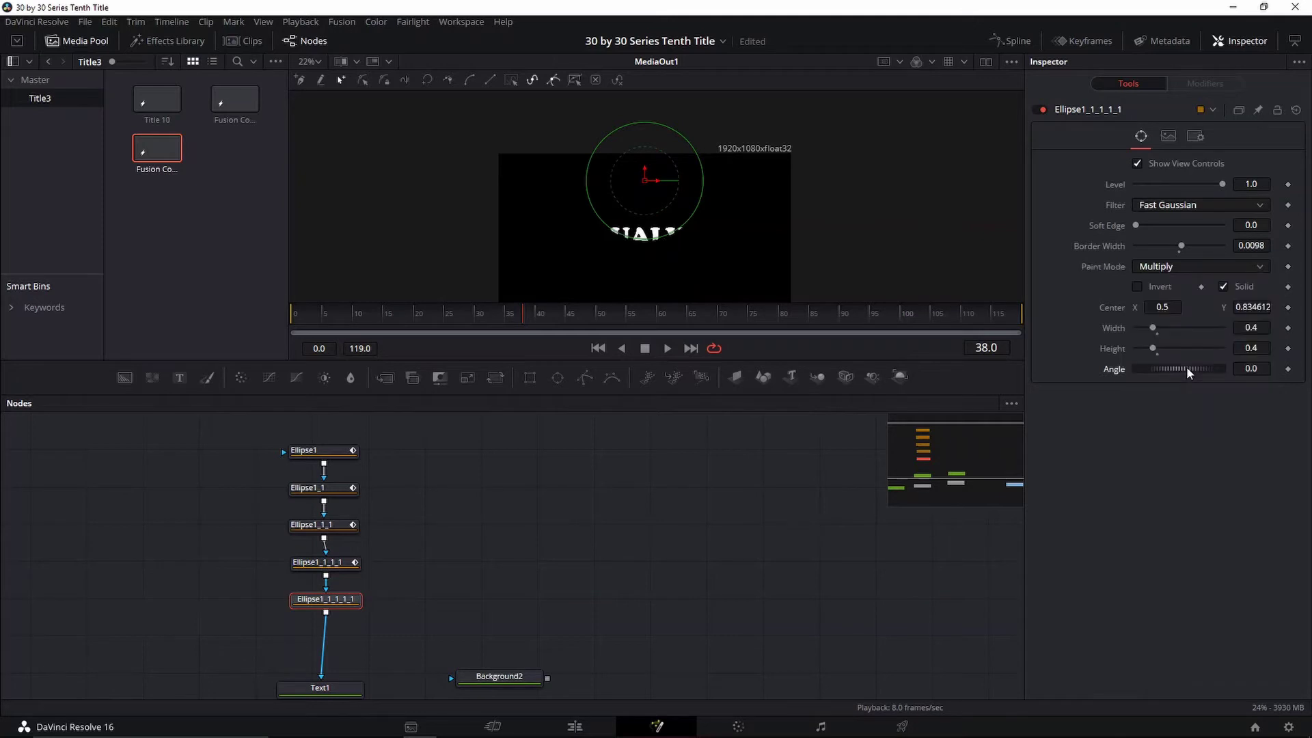
click(1225, 285)
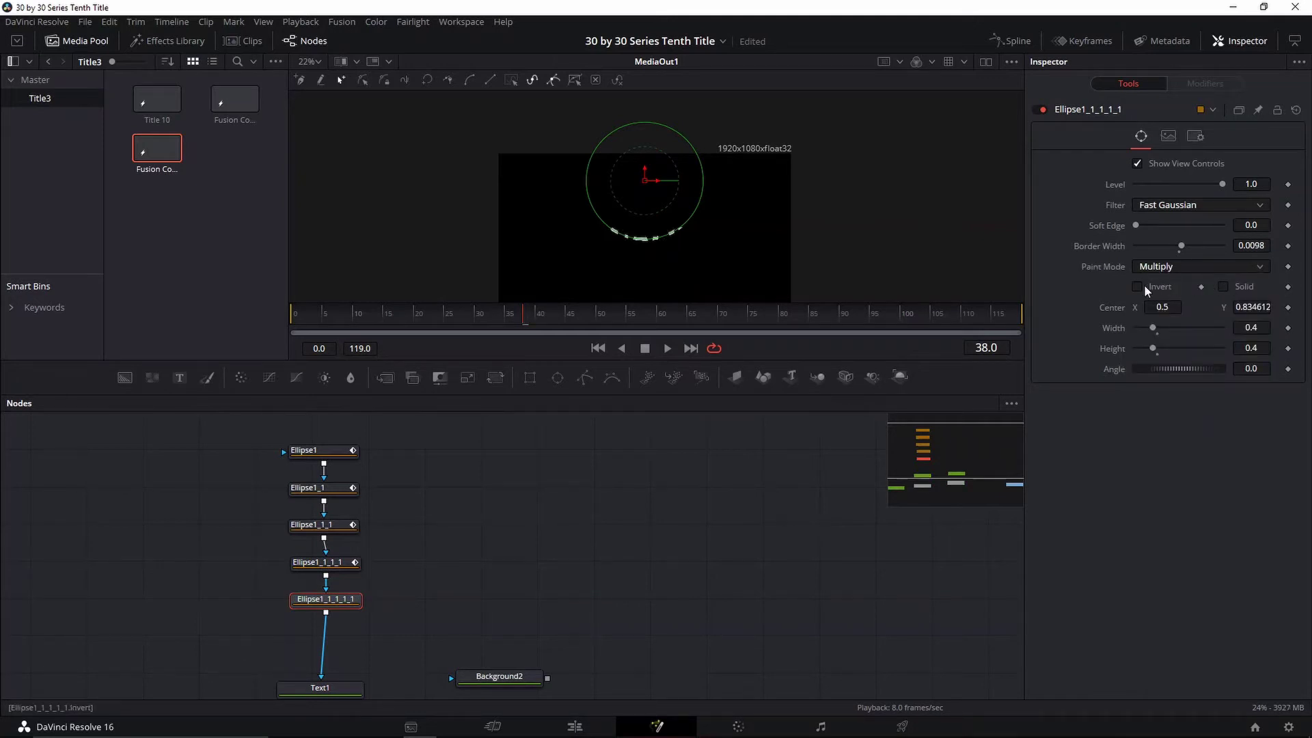
scroll(637, 243, up, 5)
scroll(638, 243, down, 5)
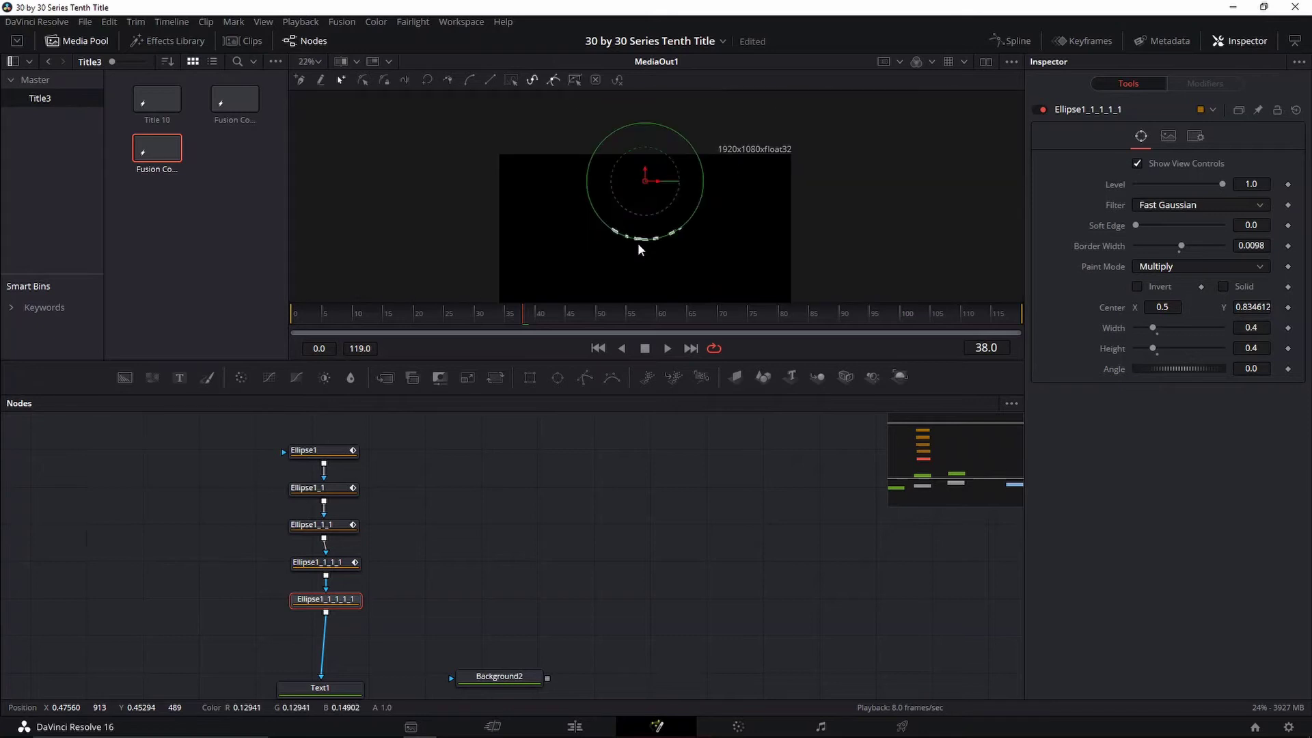
click(1137, 286)
scroll(651, 253, up, 4)
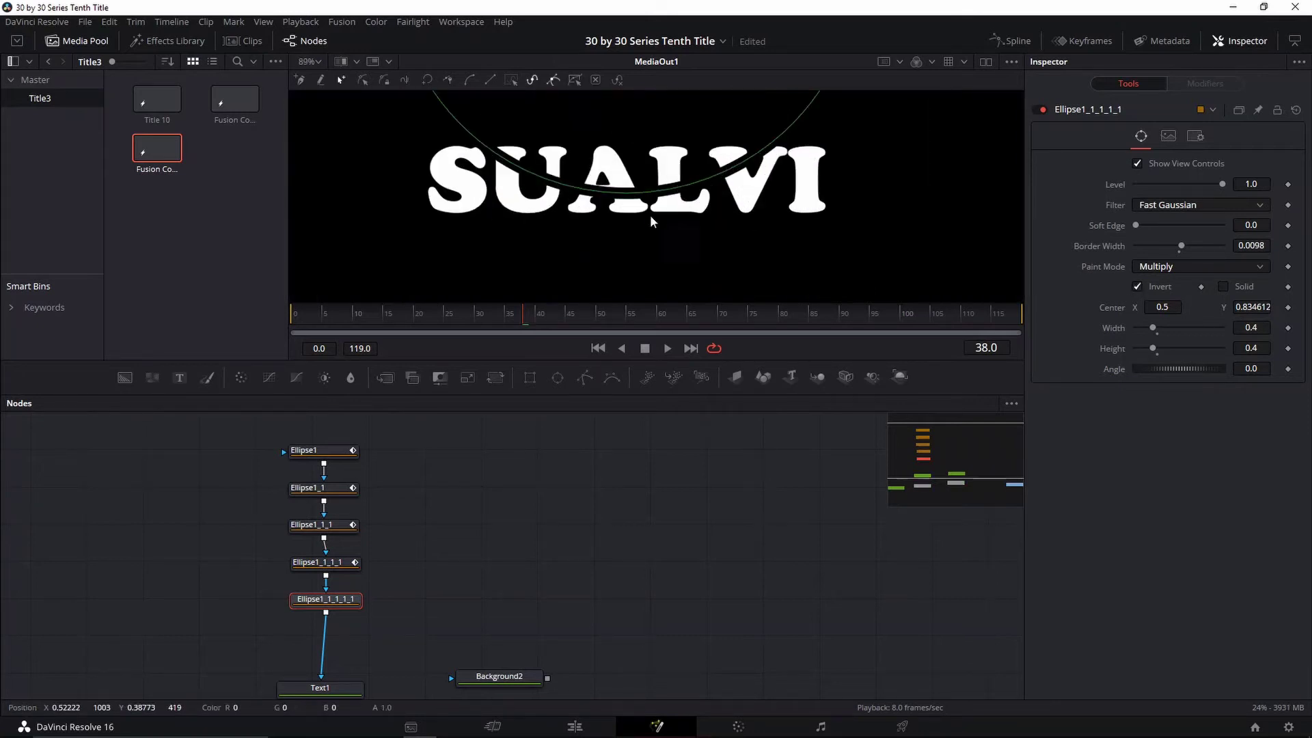
scroll(651, 197, down, 2)
scroll(650, 194, up, 2)
scroll(649, 194, down, 5)
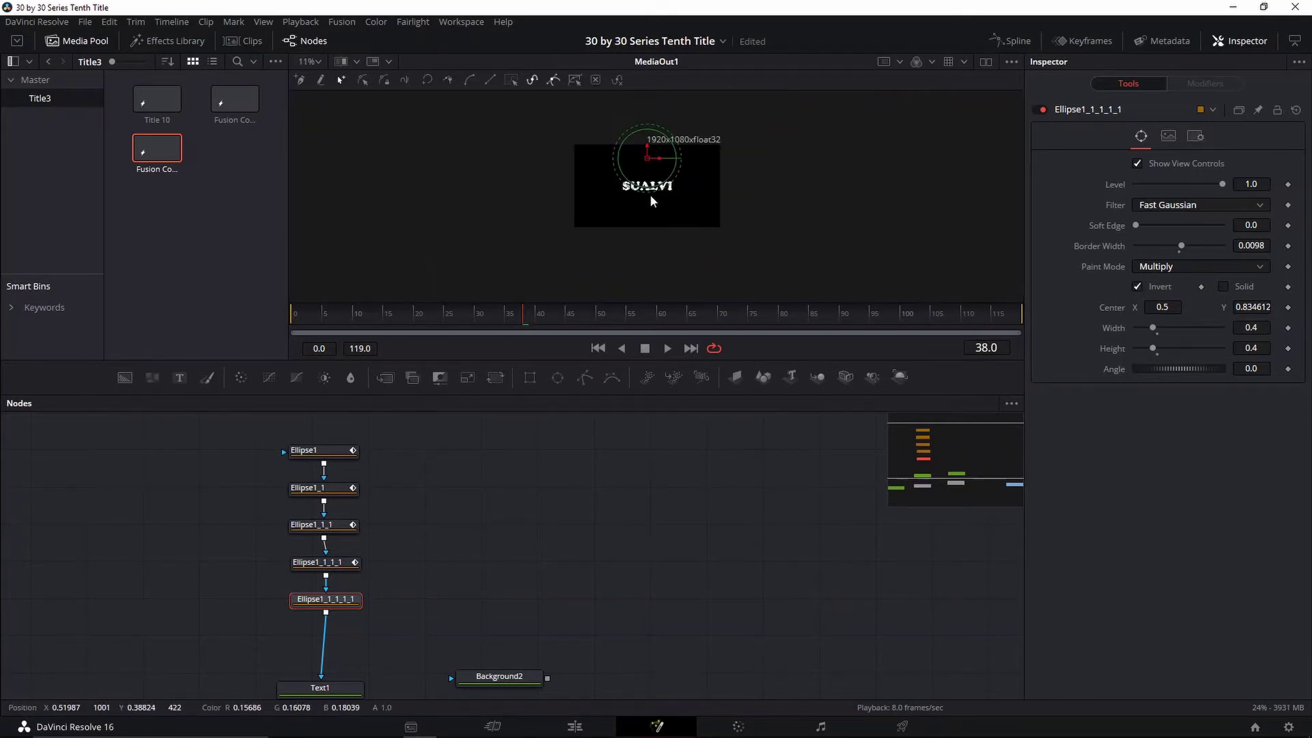
scroll(644, 217, up, 2)
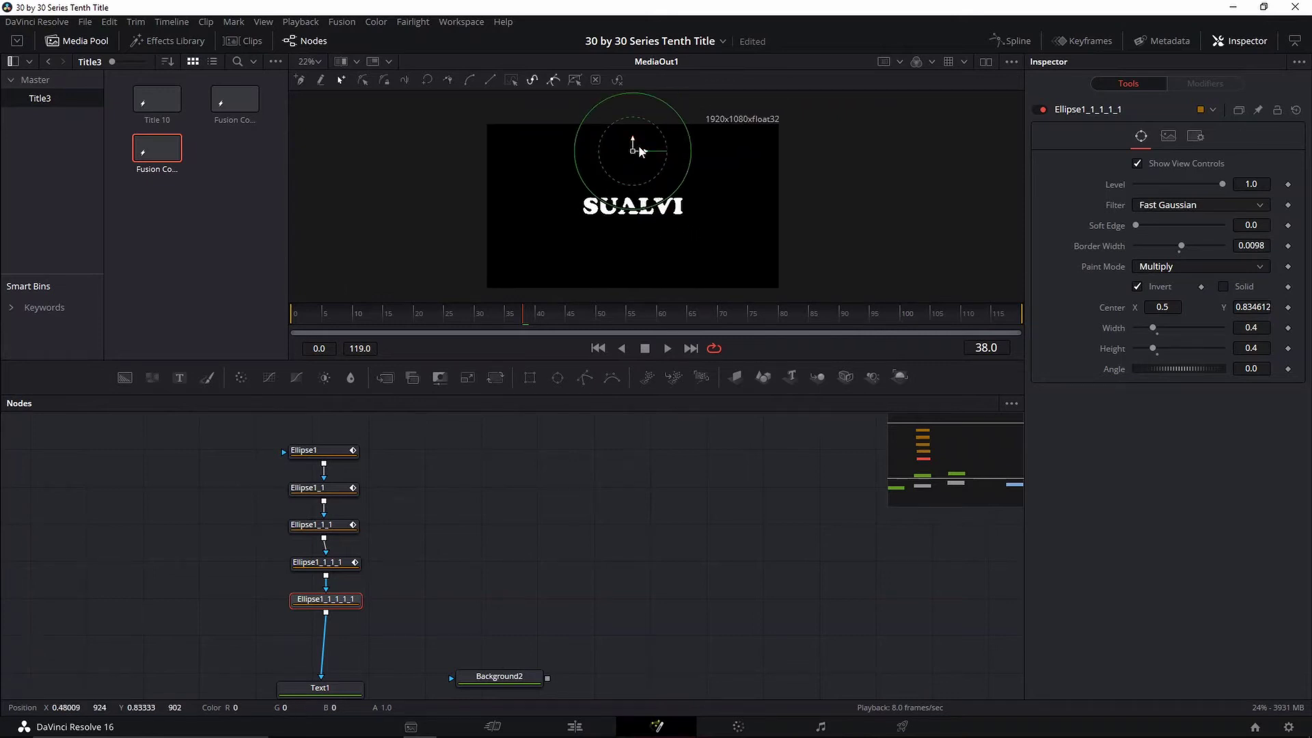
Raise Ellipse1_1_1_1_1 to a Center Y of about 0.980 and keyframe its Center at frame 35.
drag(634, 146, 633, 117)
click(507, 313)
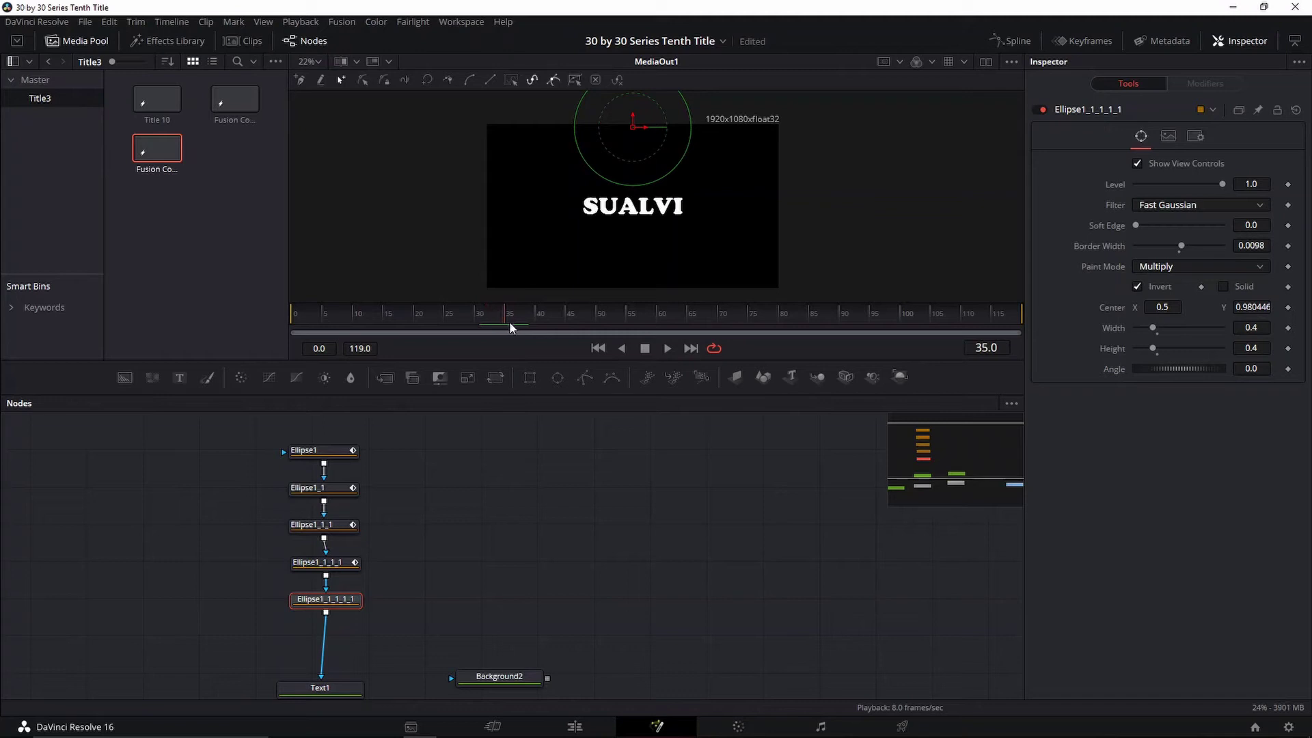
mouse_move(506, 323)
mouse_down()
mouse_move(476, 316)
mouse_move(487, 320)
mouse_up()
click(1287, 308)
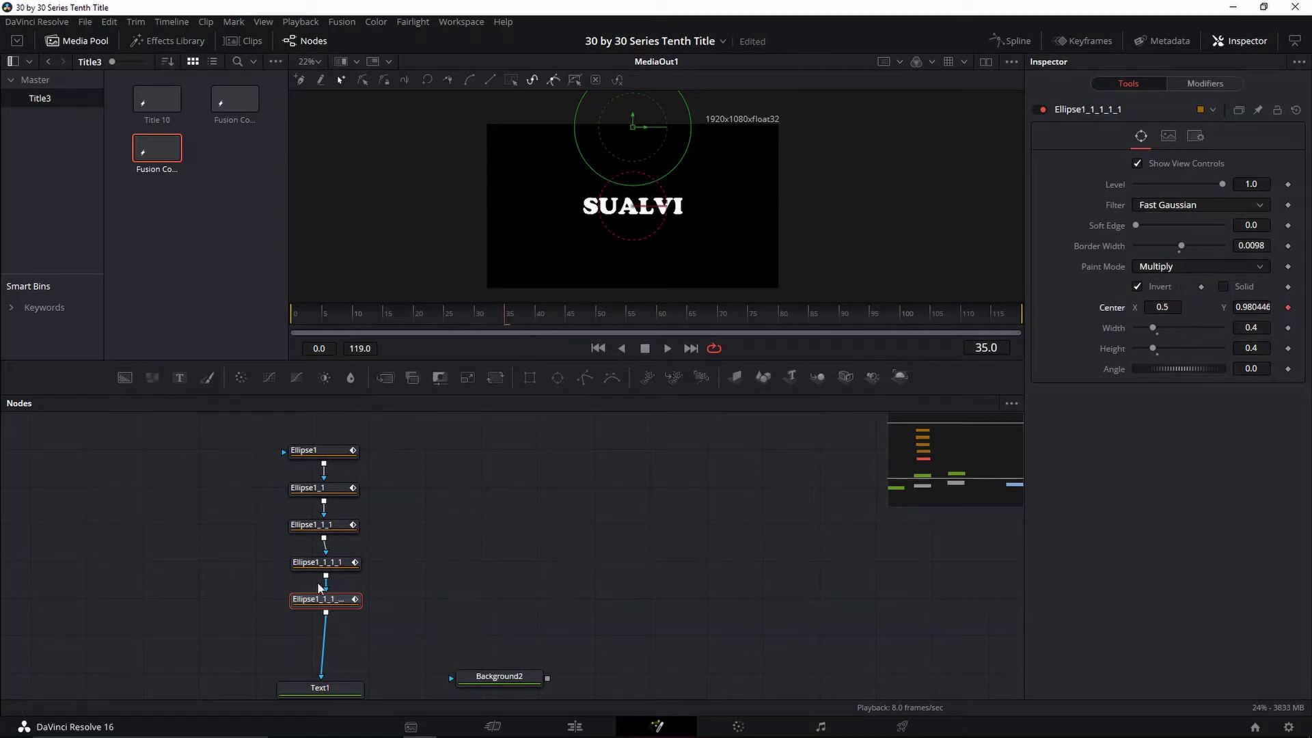
Add two copies of the inverted ellipse mask between Ellipse1_1_1_1_1 and Text1.
key(ctrl+c)
key(ctrl+v)
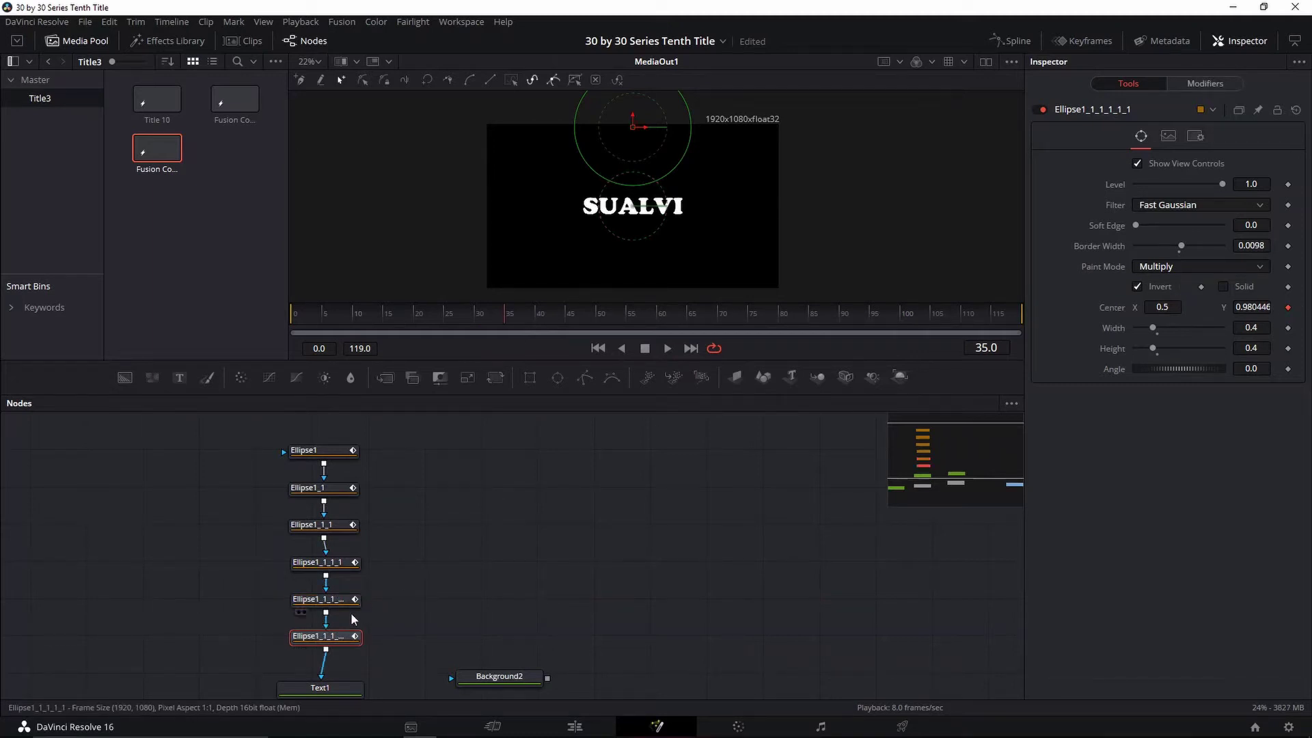
click(331, 620)
Keyframe Ellipse1_1_1_1_1 at frame 39 with its Center lowered to a Y of about 0.526.
click(326, 584)
click(503, 318)
click(535, 318)
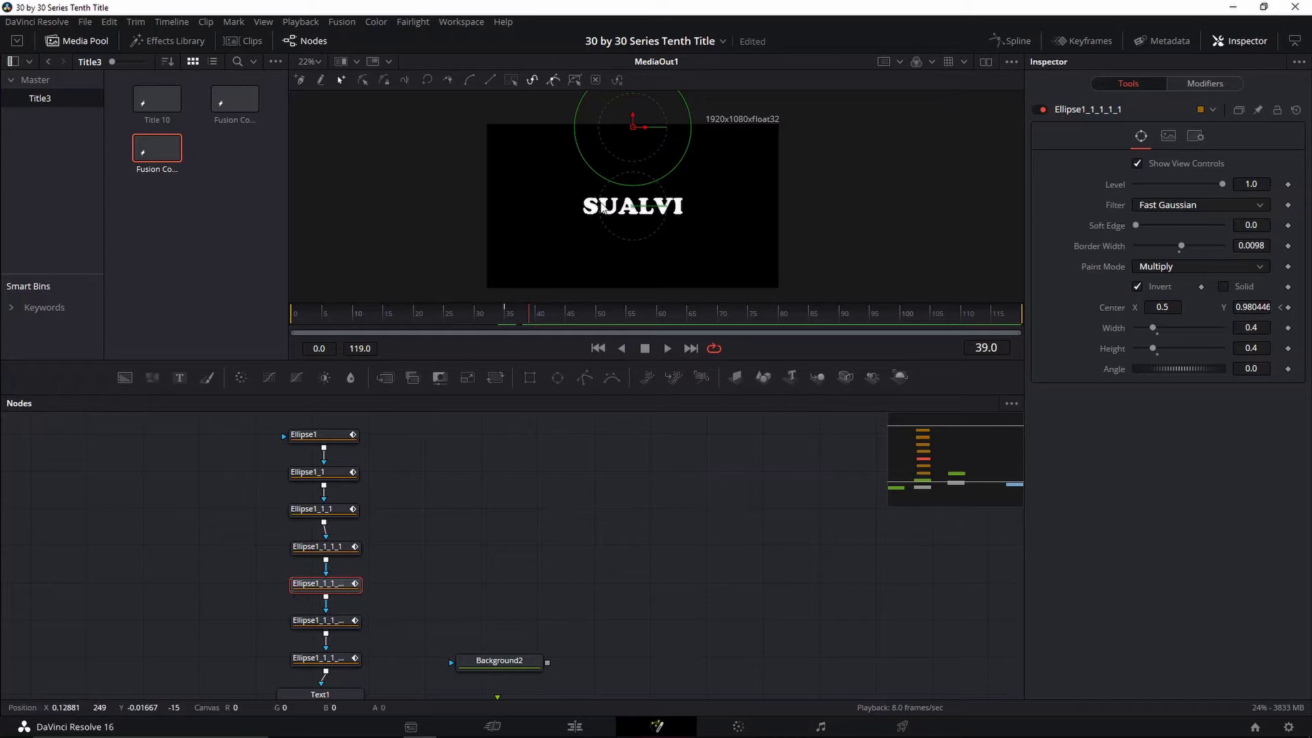
drag(634, 118, 635, 208)
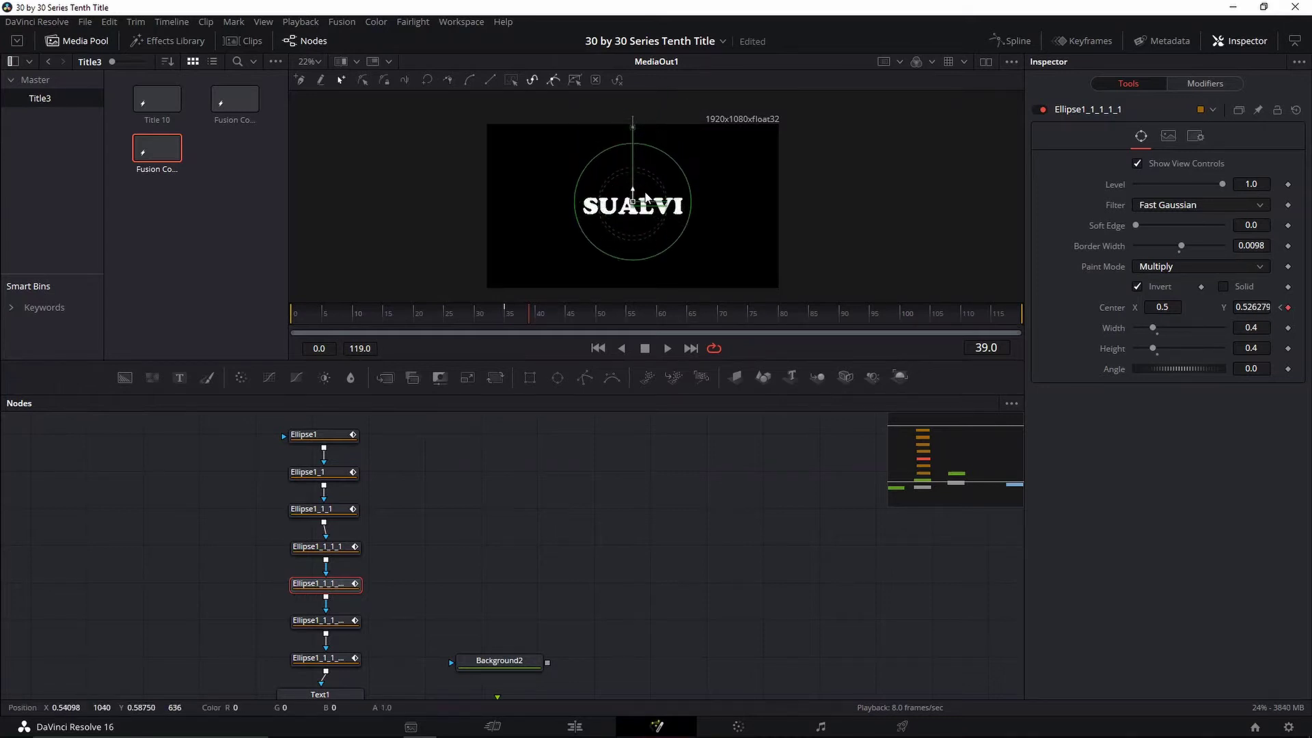
Keyframe the first inverted copy, Ellipse1_1_1_1_1_1, at frame 42 with its Center lowered to a Y of about 0.514.
click(348, 618)
key(Right)
key(Right)
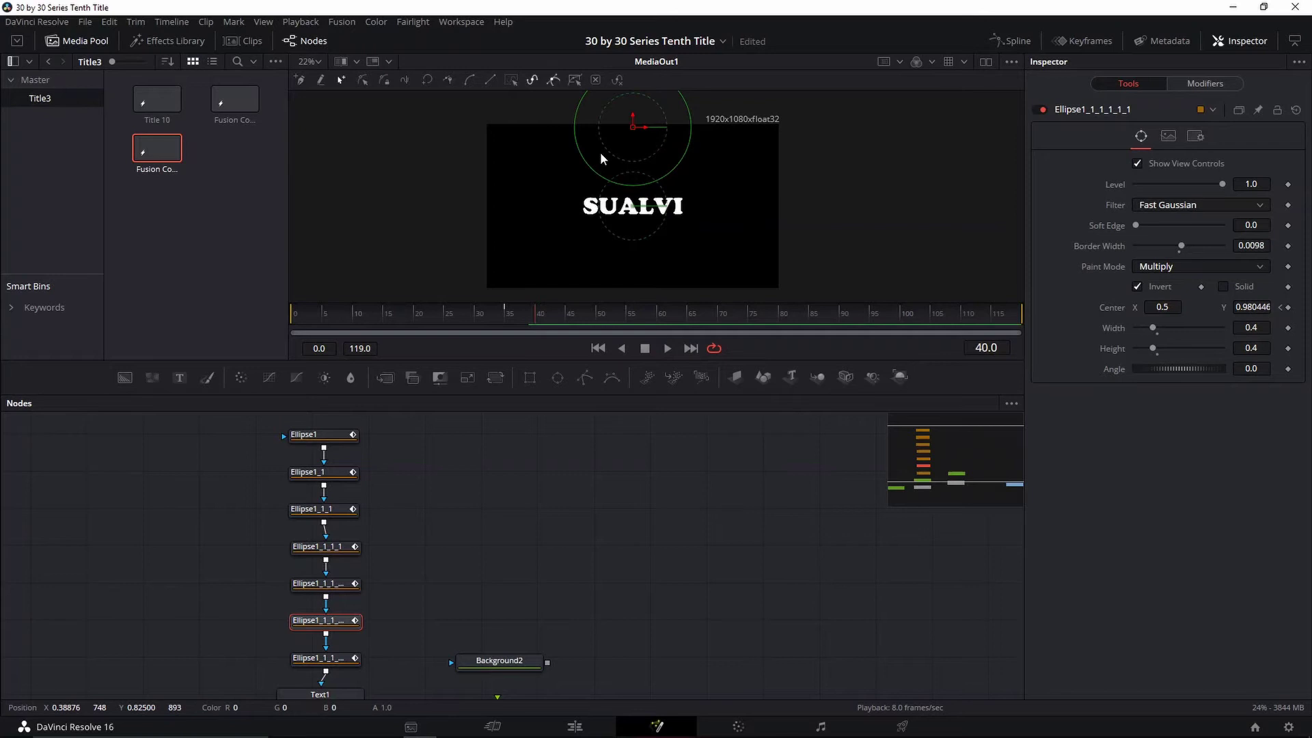
drag(631, 121, 641, 199)
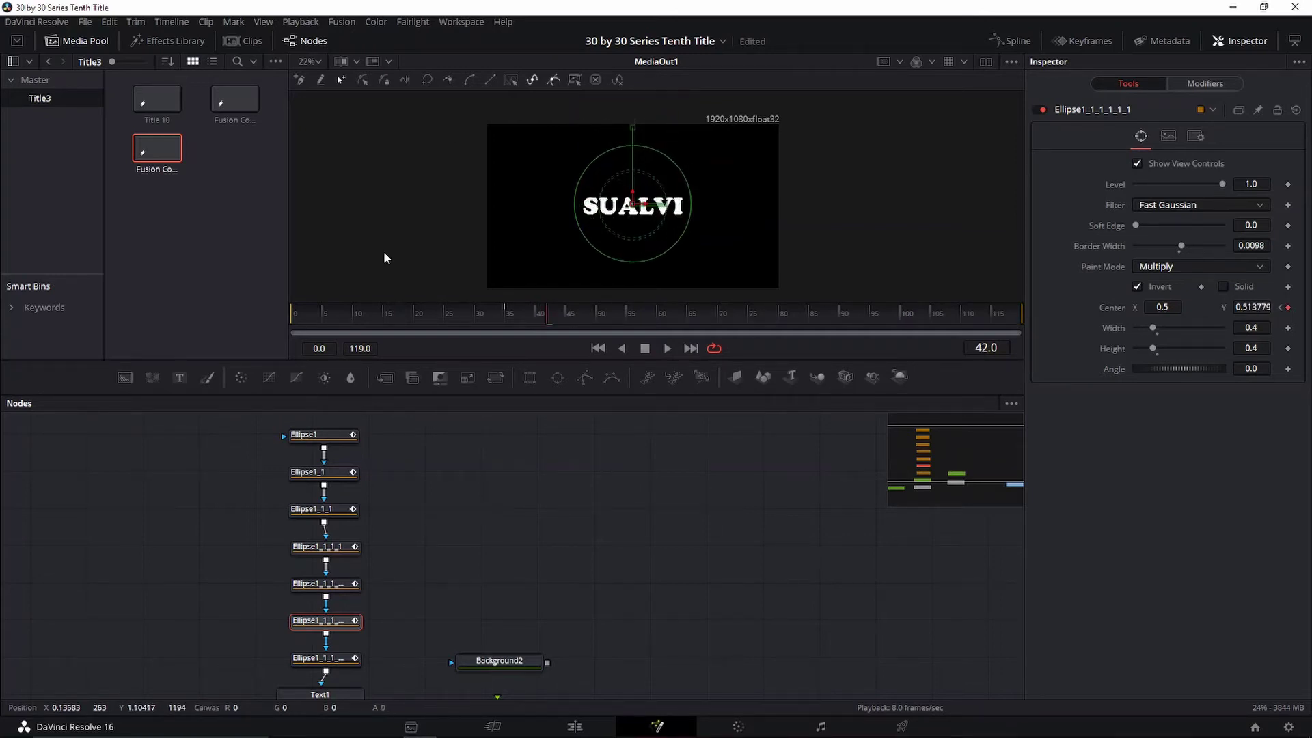
Keyframe the second inverted copy, Ellipse1_1_1_1_1_2, at frame 44 with its Center lowered to a Y of about 0.514.
click(328, 663)
key(Right)
key(Right)
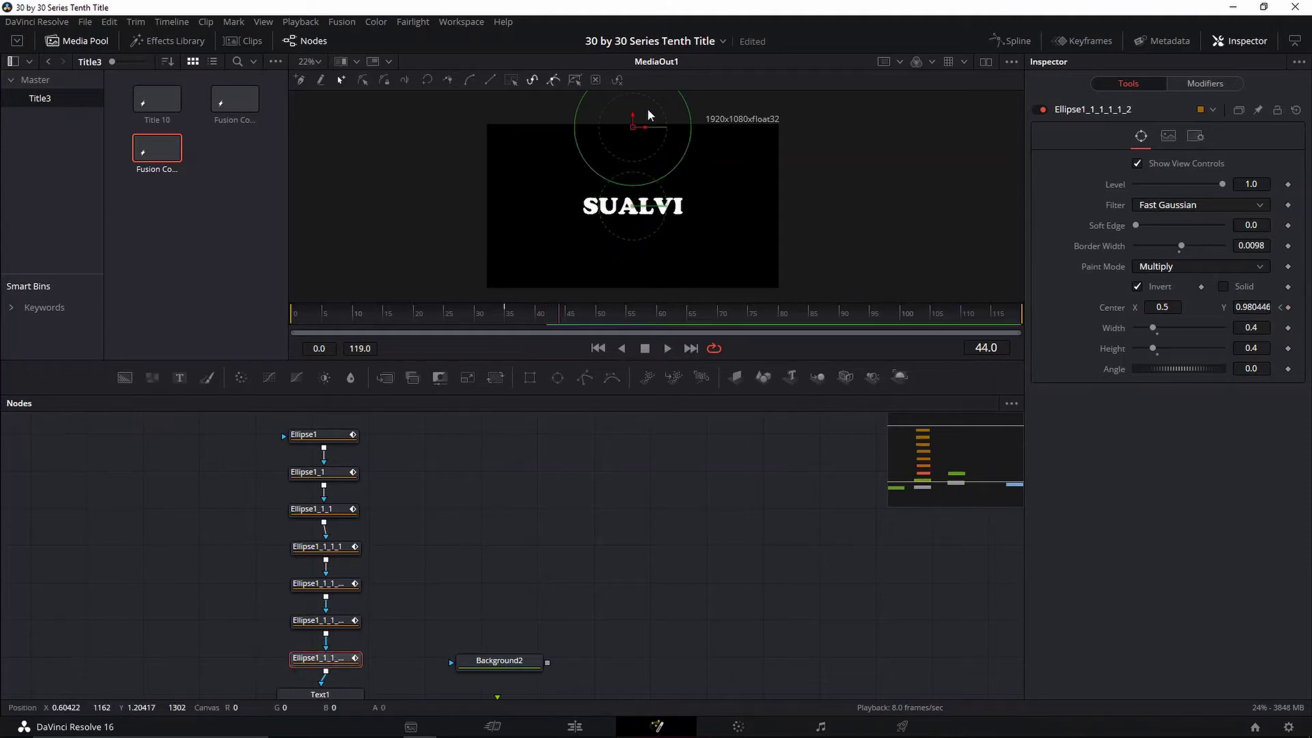
drag(633, 121, 647, 194)
Play and scrub through the SUALVI reveal to check the staggered inverted outlines sweeping over the text.
click(426, 318)
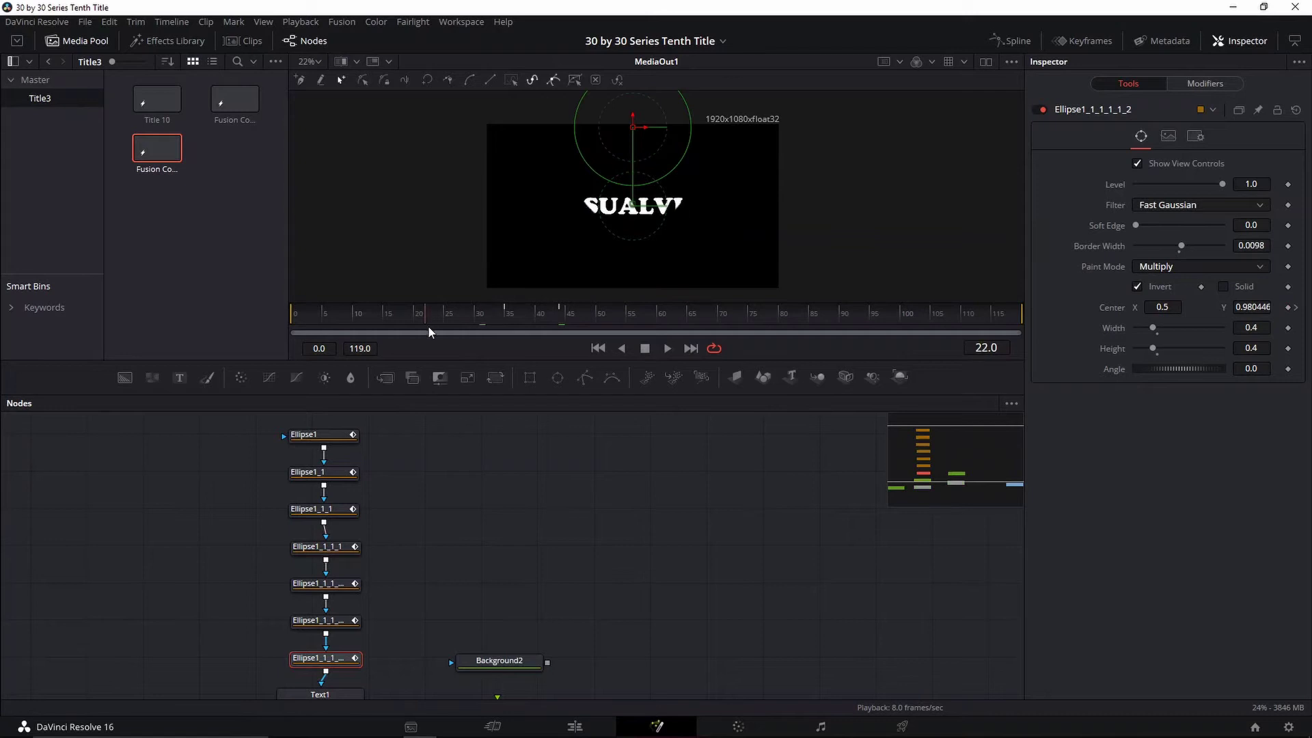
click(498, 322)
key(space)
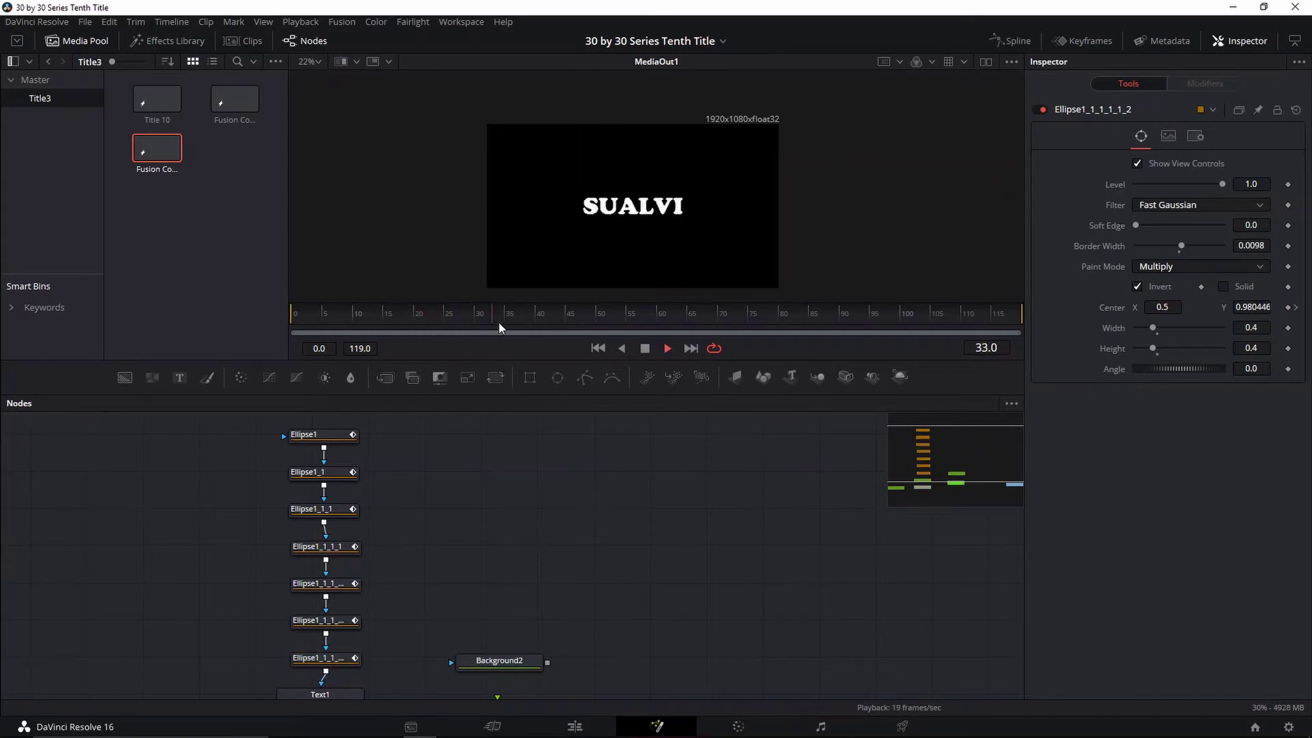
click(414, 319)
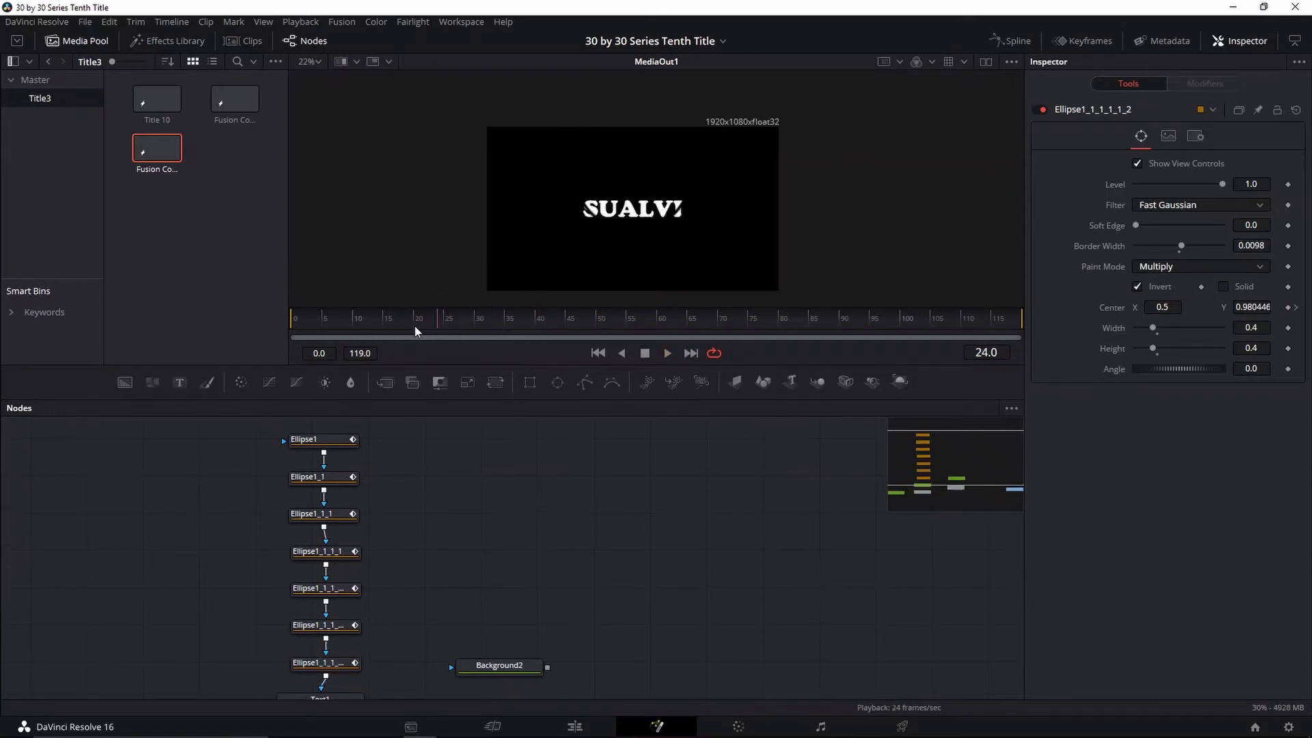
key(space)
drag(523, 654, 485, 608)
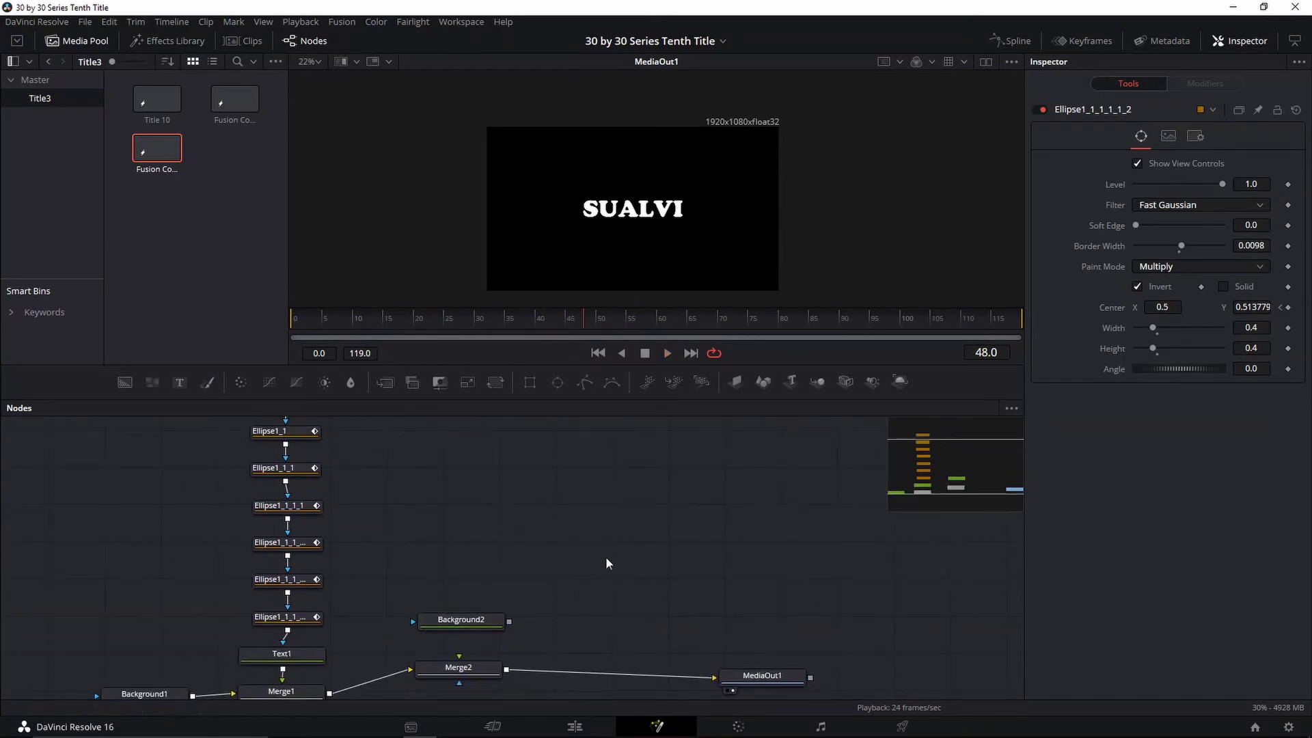
drag(424, 320, 531, 320)
click(564, 315)
click(299, 618)
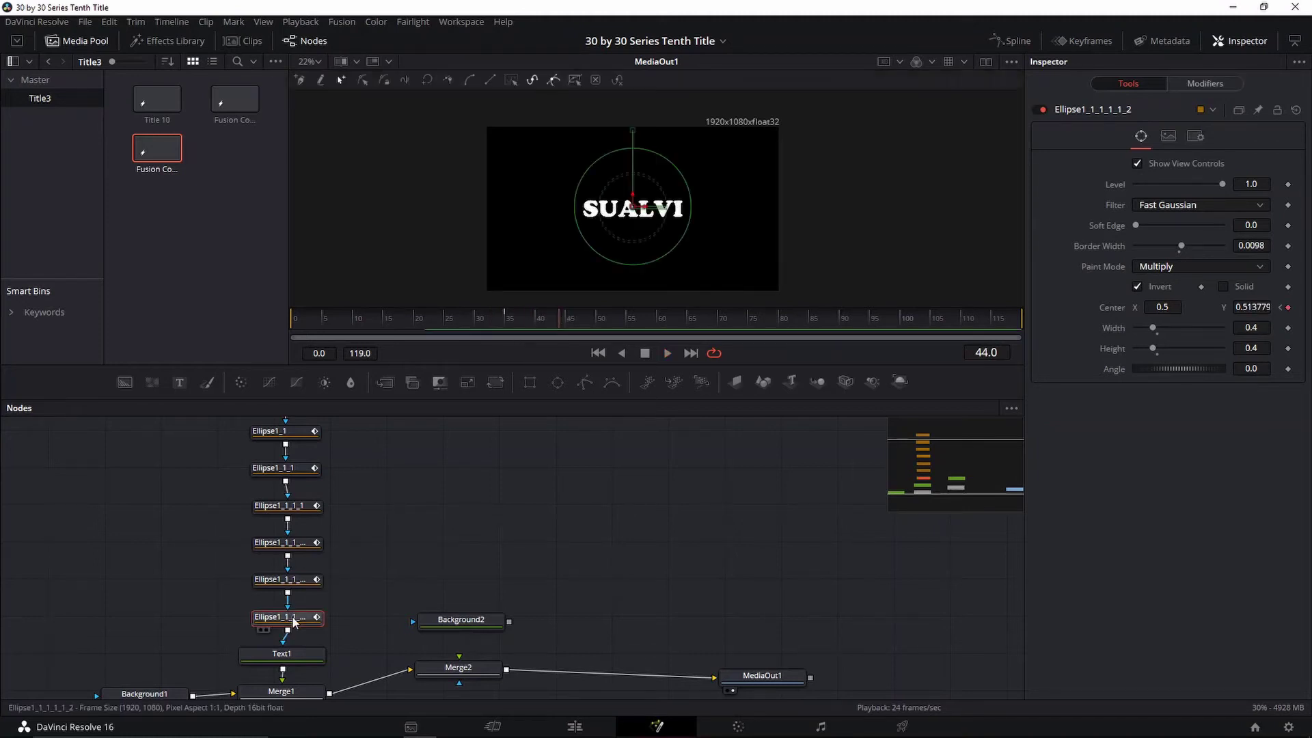
key(space)
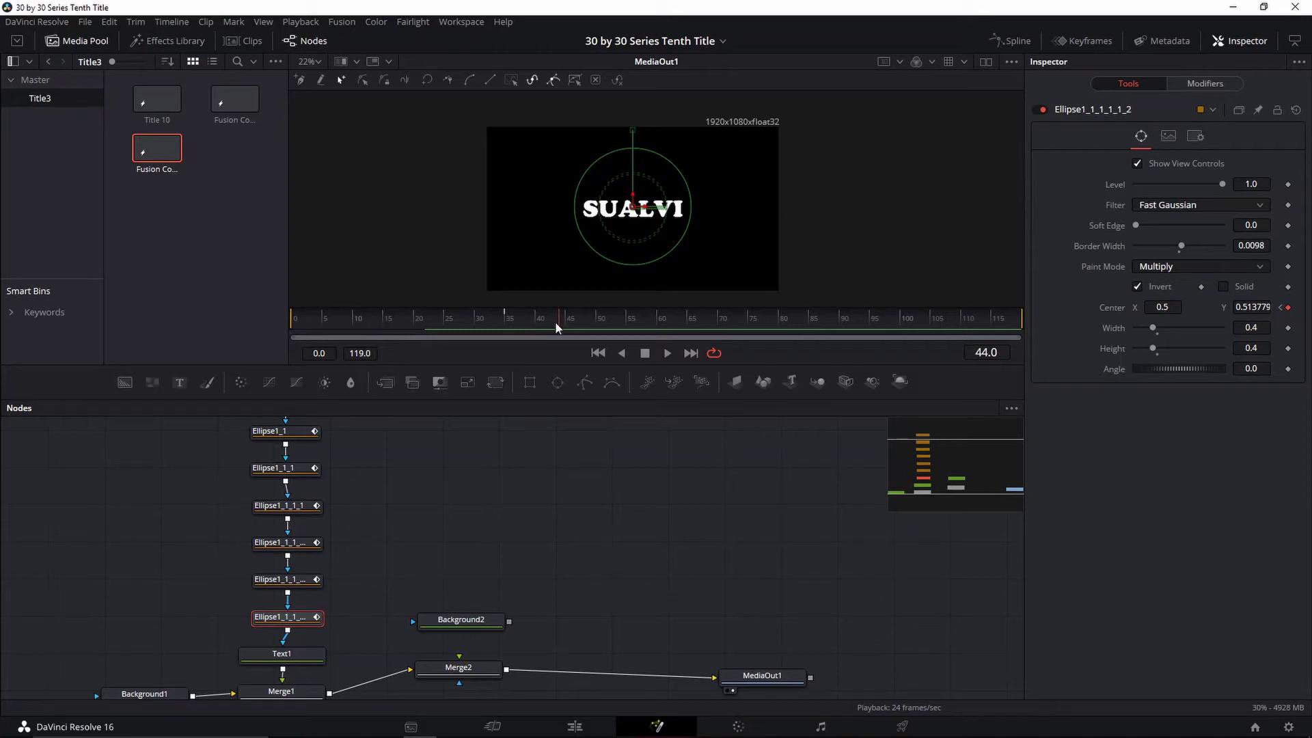
Keyframe the Width and Height of the solid mask Ellipse1_1_1_1 at 0.4 on frame 65.
click(299, 508)
mouse_move(558, 322)
mouse_down()
mouse_move(527, 316)
mouse_move(559, 315)
mouse_up()
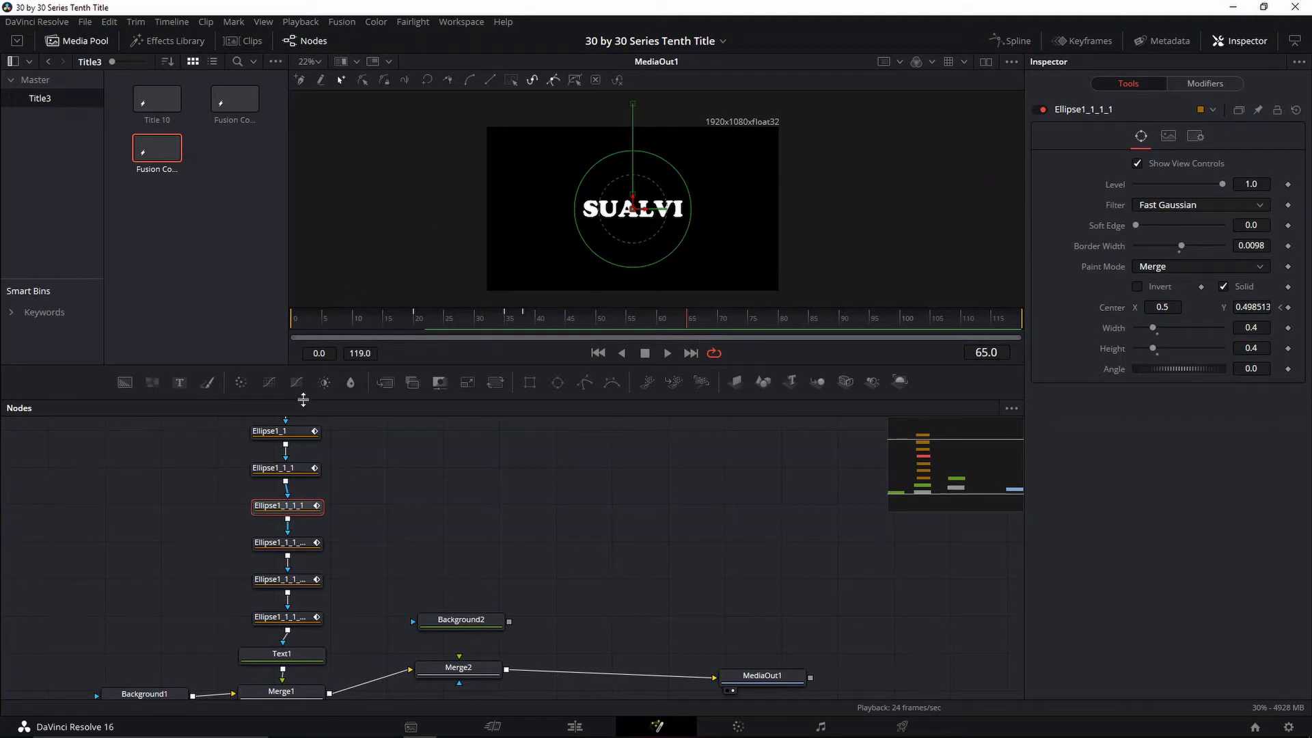
click(1288, 327)
click(1287, 349)
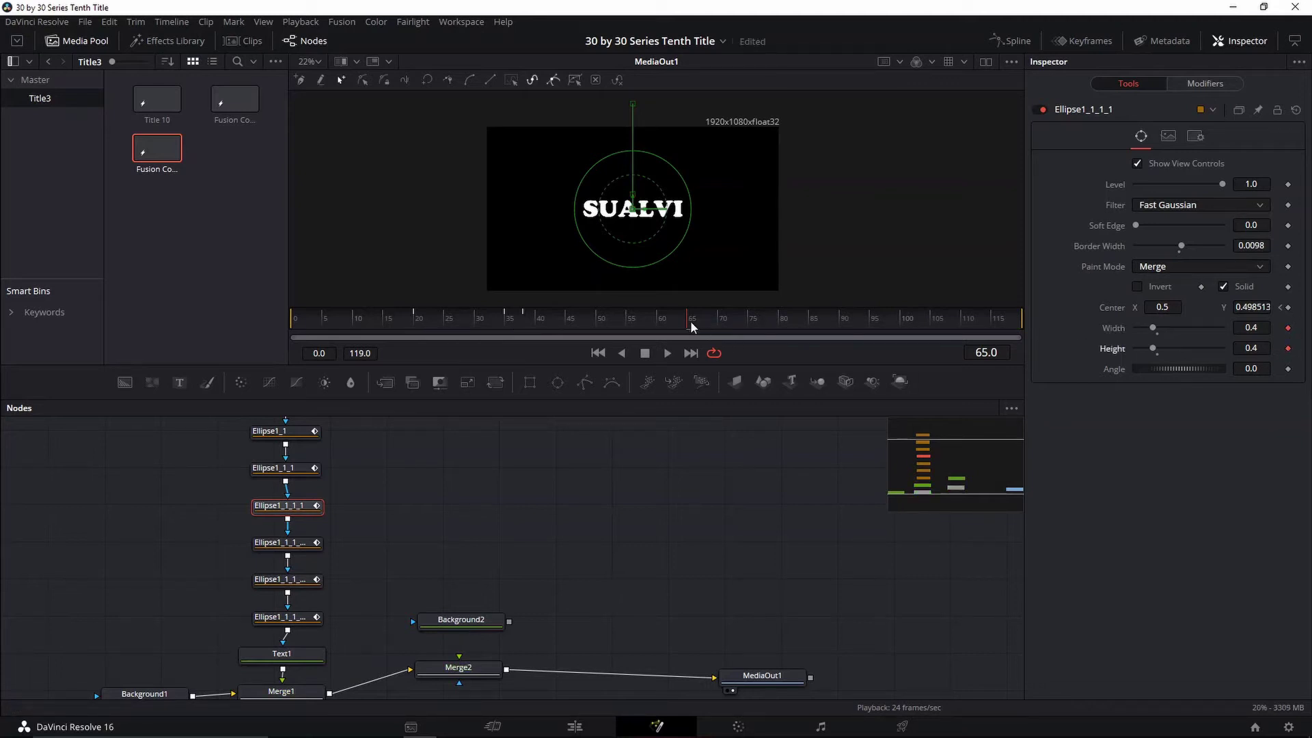
Keyframe the Width and Height of the inverted mask Ellipse1_1_1_1_1 at 0.4 on frame 65.
drag(694, 321, 714, 326)
click(690, 317)
click(293, 544)
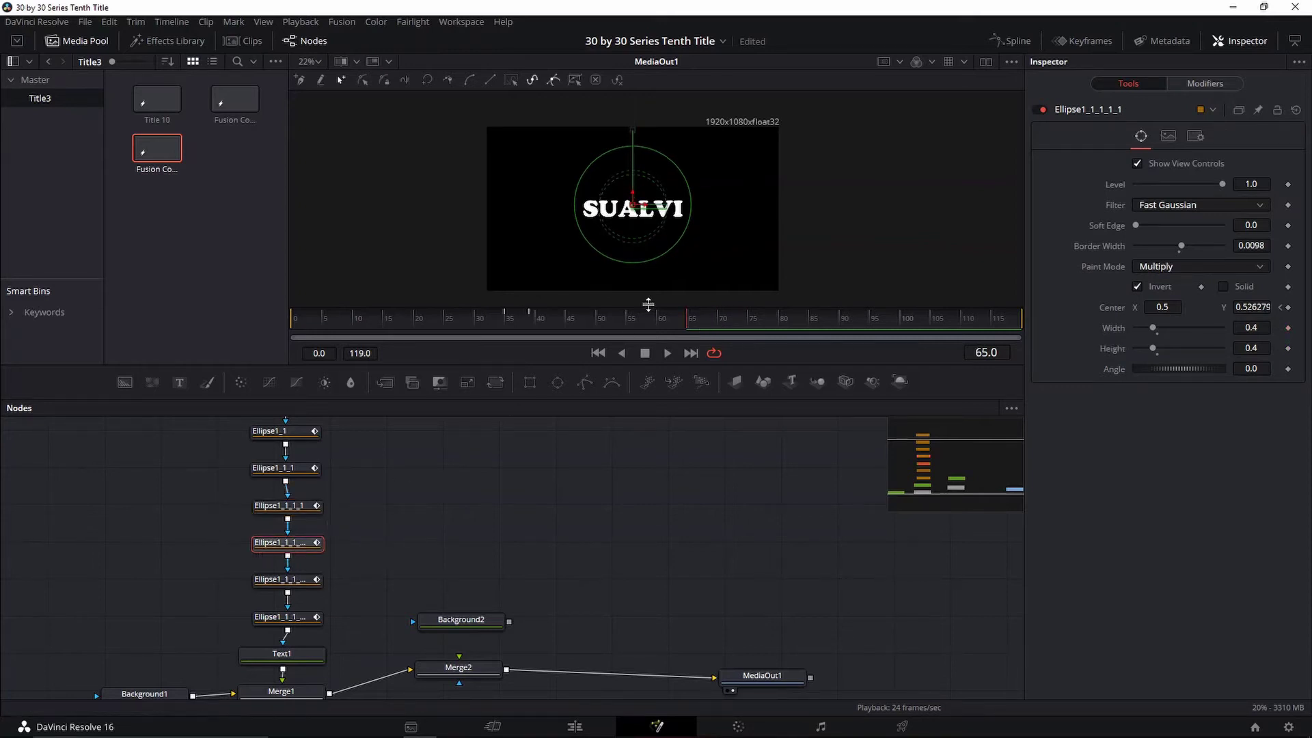
click(1288, 327)
click(1288, 348)
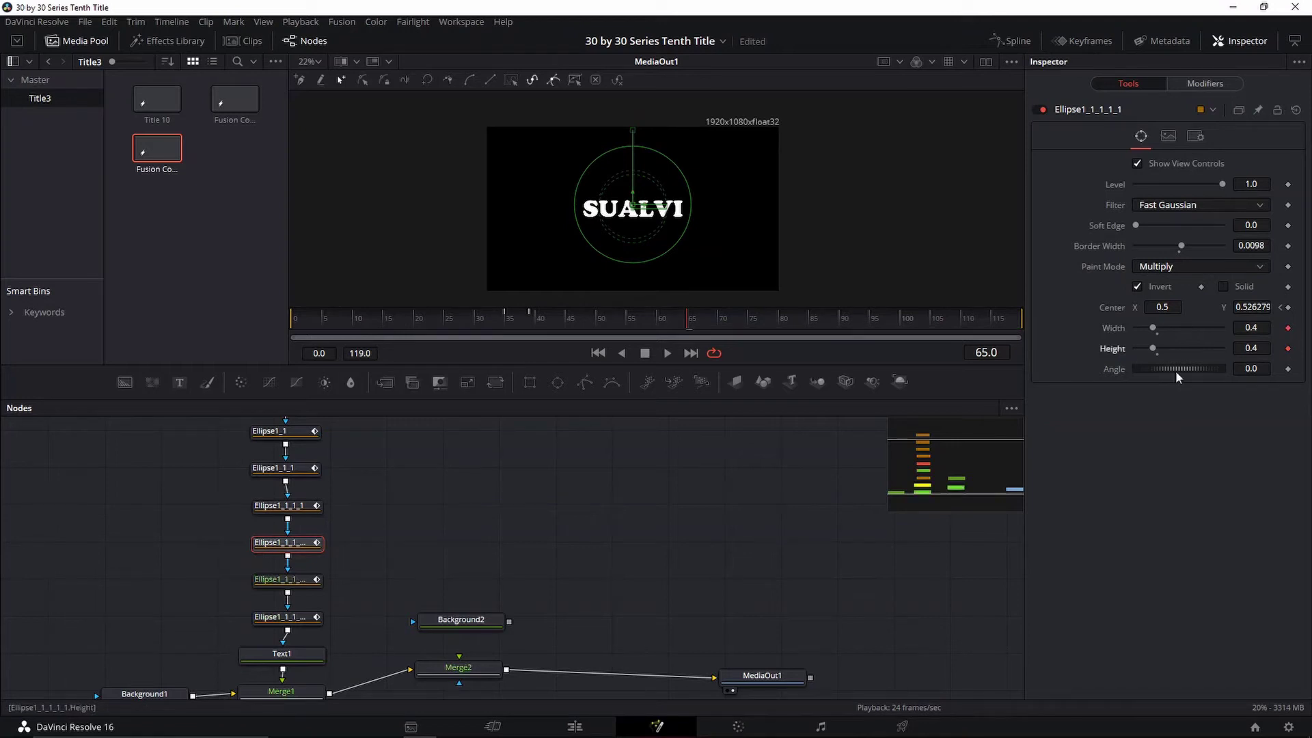
Keyframe the Width and Height of both inverted copies, Ellipse1_1_1_1_1_1 and Ellipse1_1_1_1_1_2, at 0.4 on frame 65.
click(280, 582)
click(1288, 328)
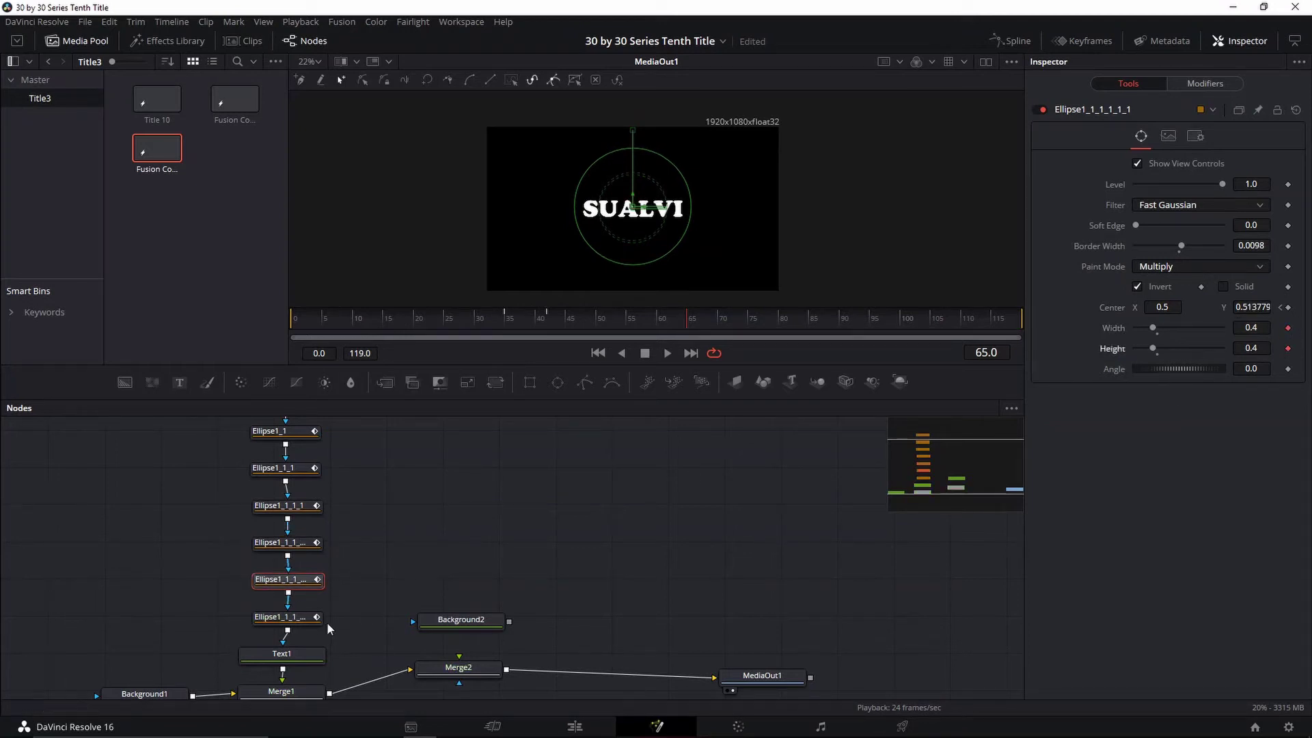
click(306, 620)
click(1287, 329)
click(1288, 348)
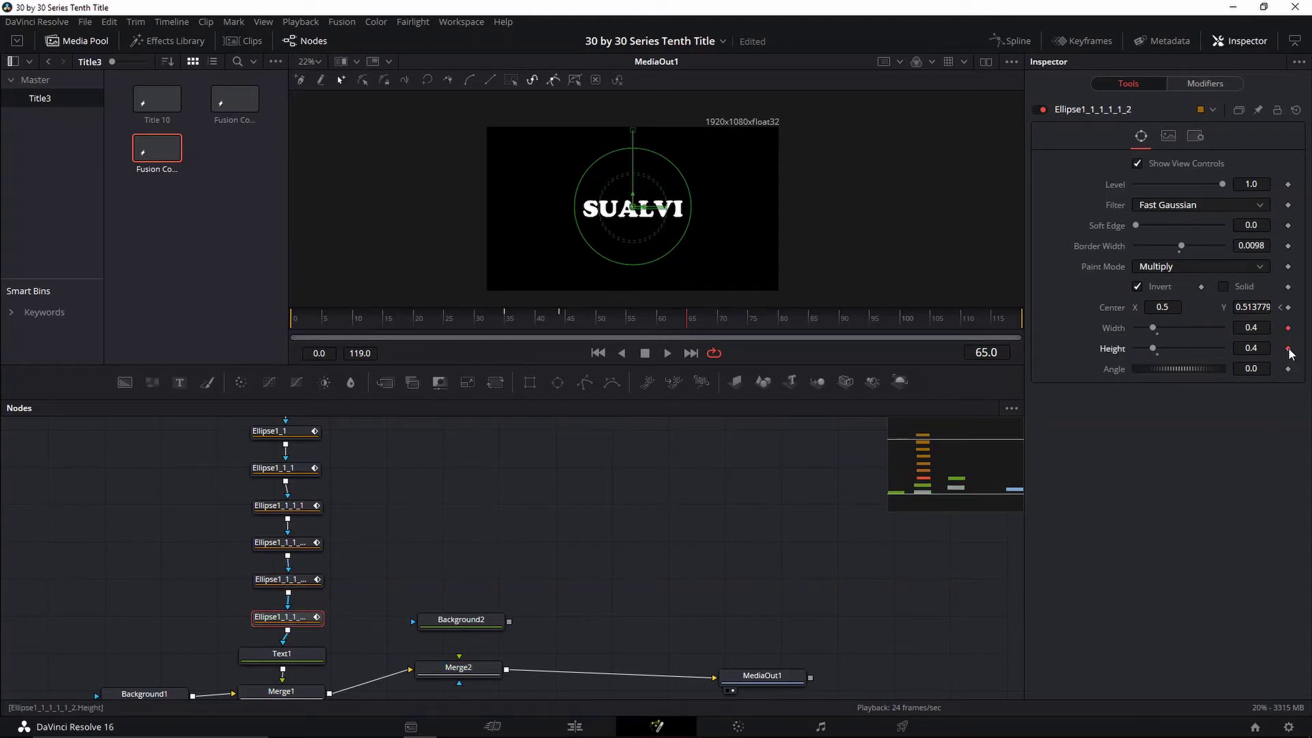
Shrink Ellipse1_1_1_1_1 to a Width and Height of 0 at frame 69.
key(Right)
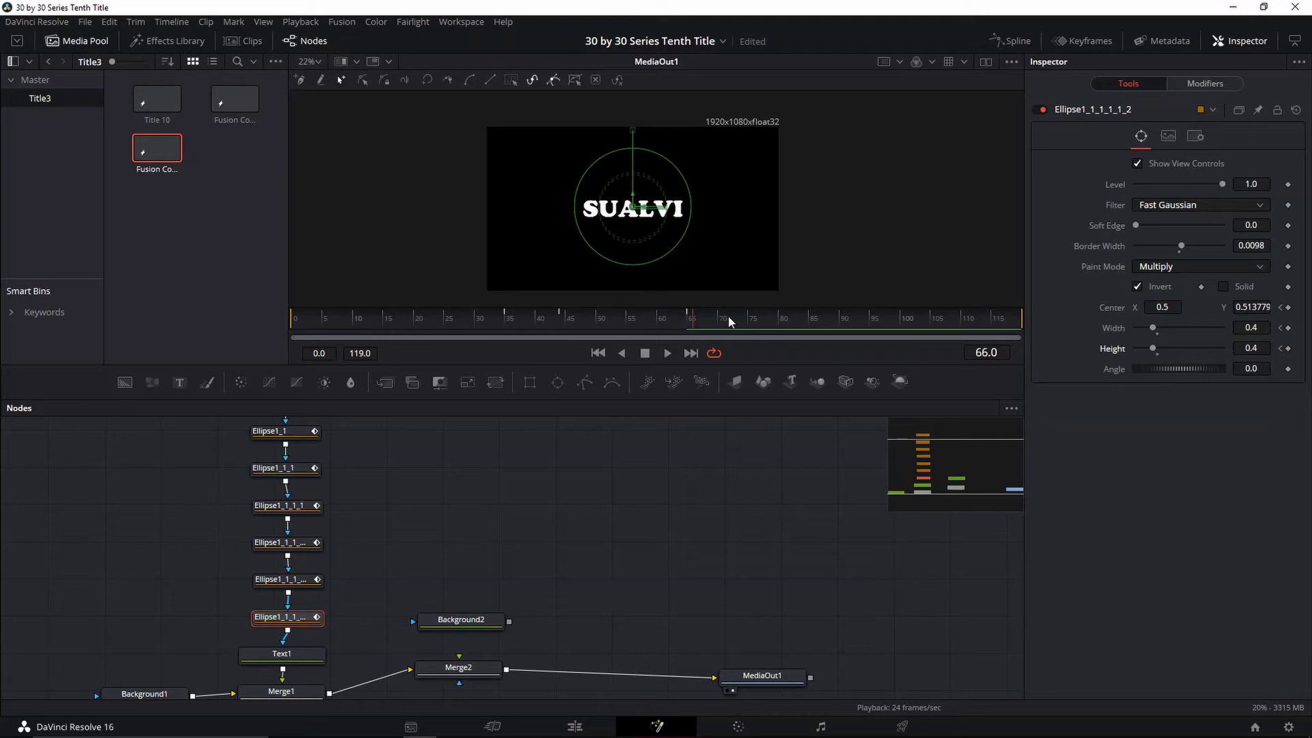
click(300, 545)
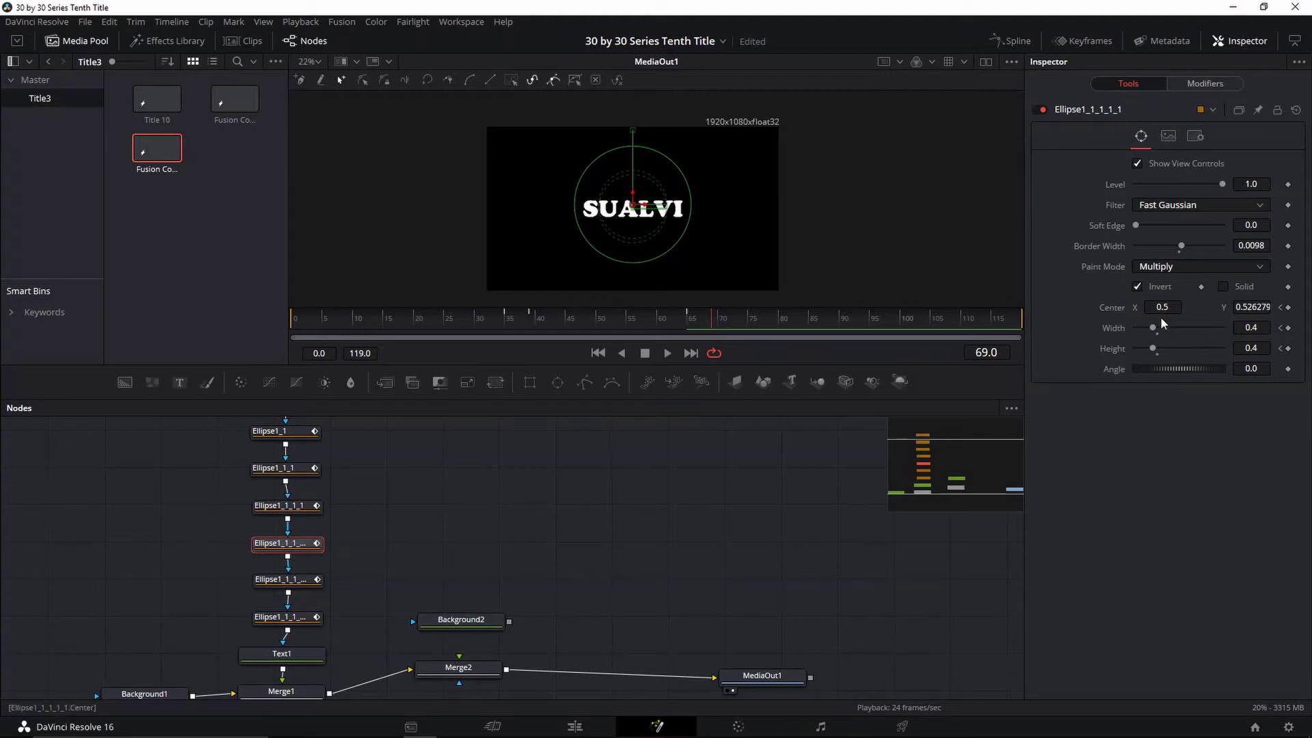
drag(1150, 326, 1120, 351)
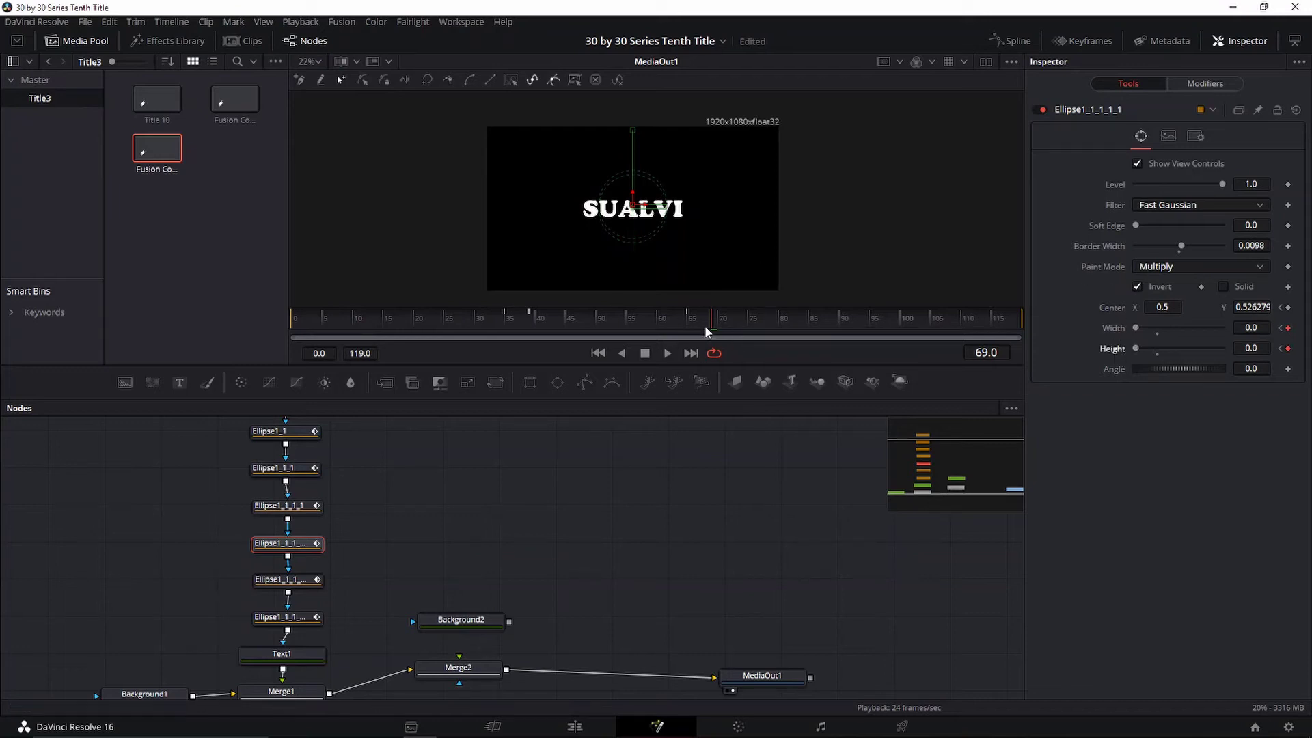
Shrink the first inverted copy, Ellipse1_1_1_1_1_1, to a Width and Height of 0 at frame 72.
drag(718, 325, 722, 327)
click(295, 582)
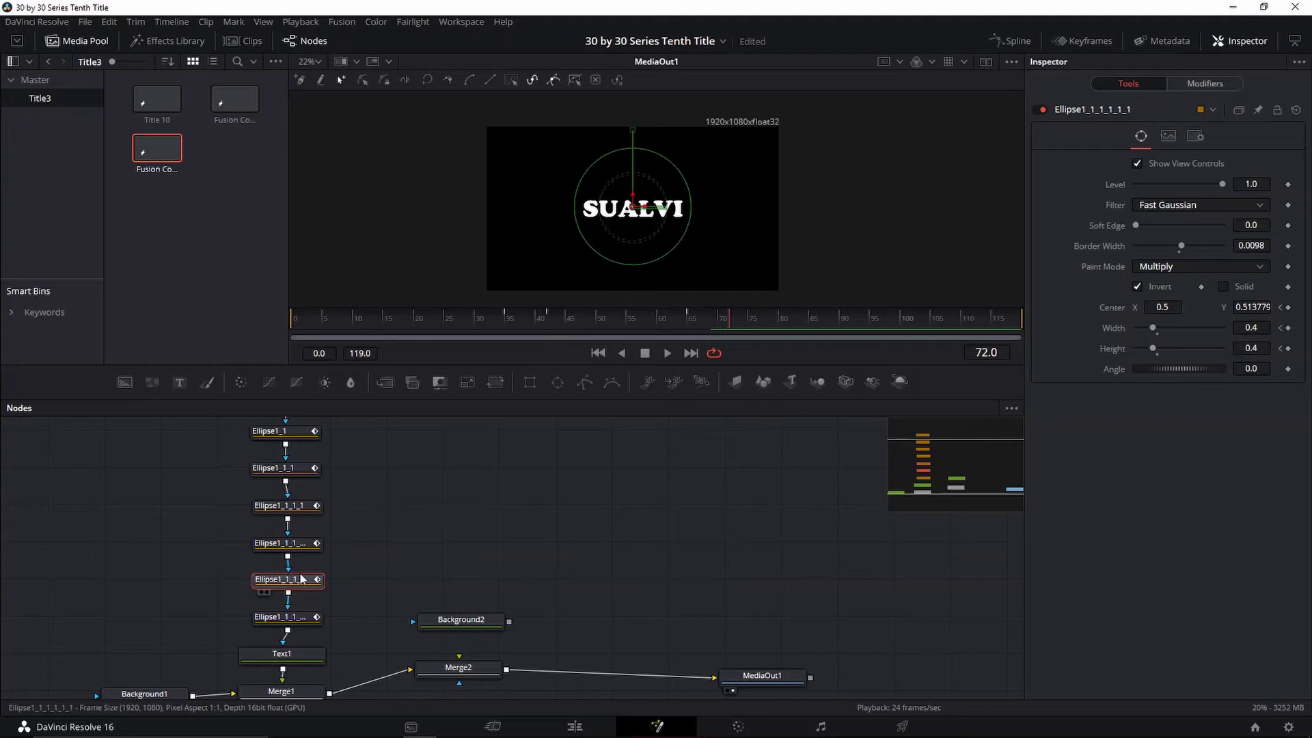
mouse_move(1153, 328)
mouse_down()
mouse_move(1136, 329)
mouse_move(1137, 346)
mouse_up()
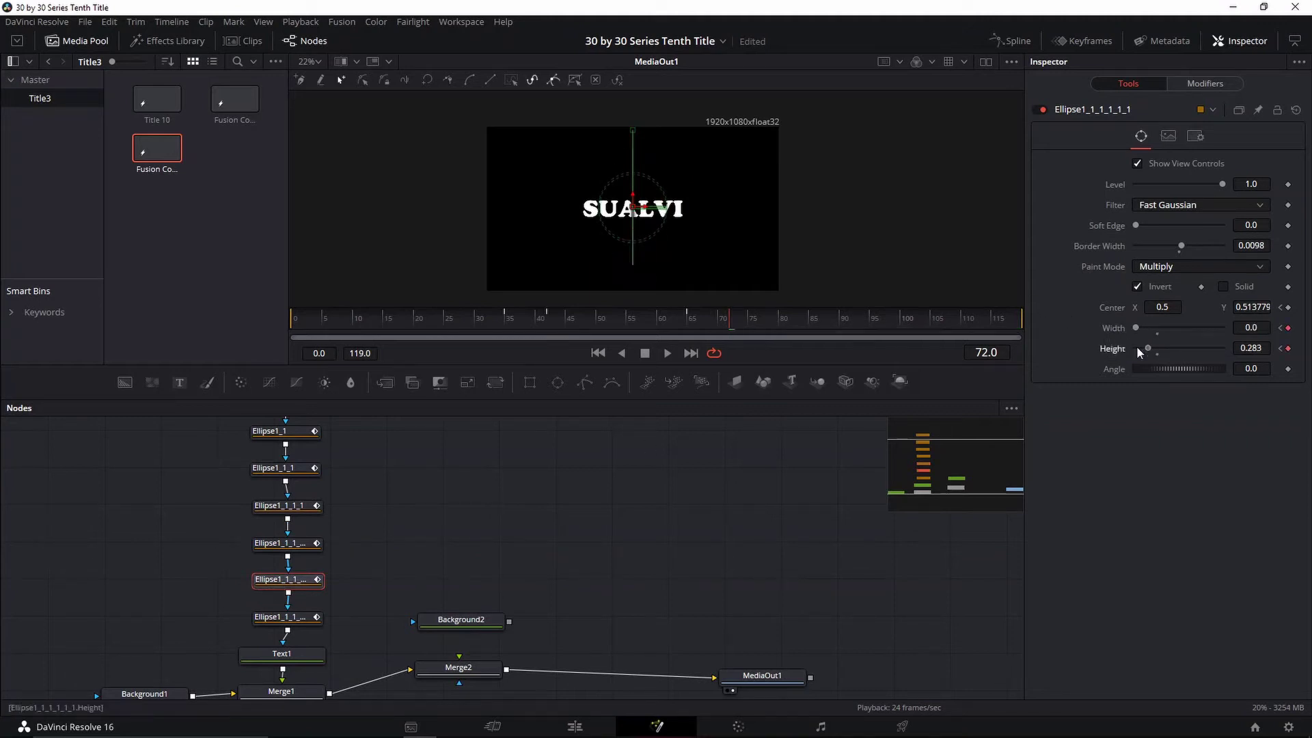
Shrink the second inverted copy, Ellipse1_1_1_1_1_2, to a Width and Height of 0 at frame 74.
click(285, 618)
key(Right)
key(Right)
drag(1150, 328, 1123, 350)
Shrink the solid mask Ellipse1_1_1_1 to a Width and Height of 0 at frame 75.
key(Right)
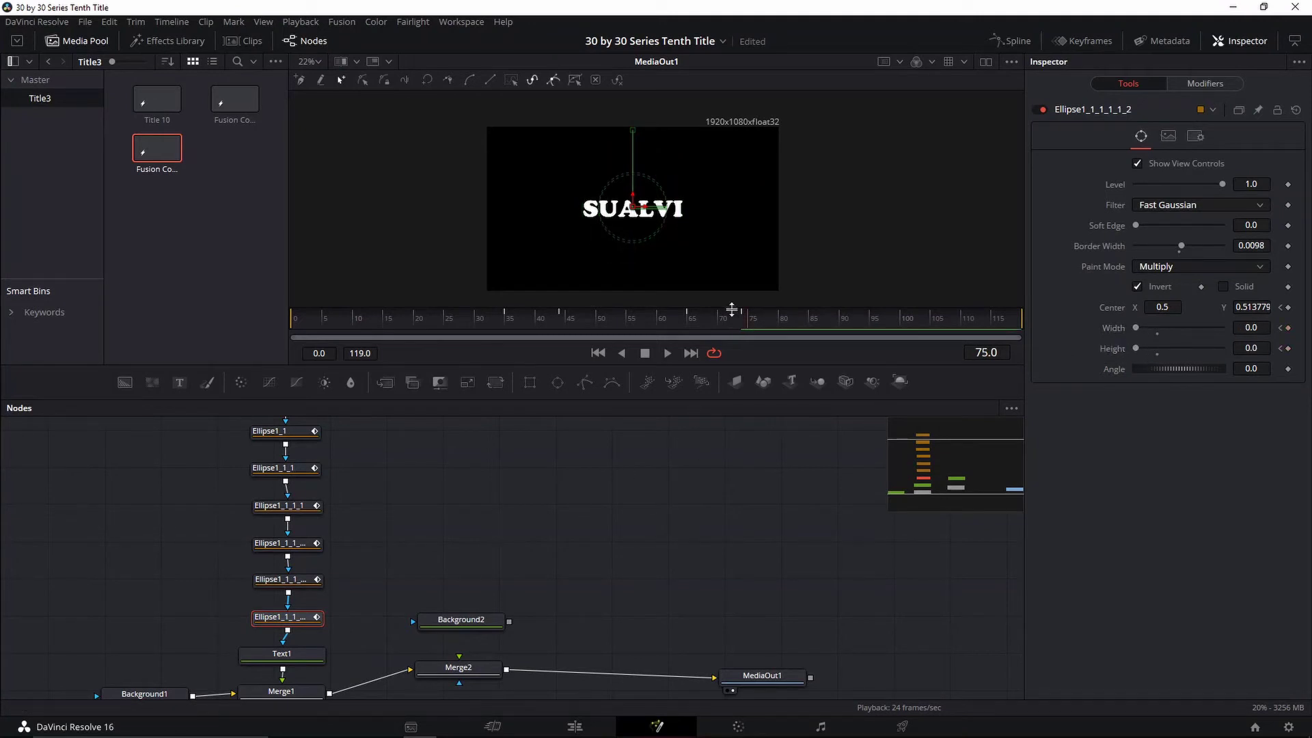
click(280, 509)
drag(1158, 329, 1127, 354)
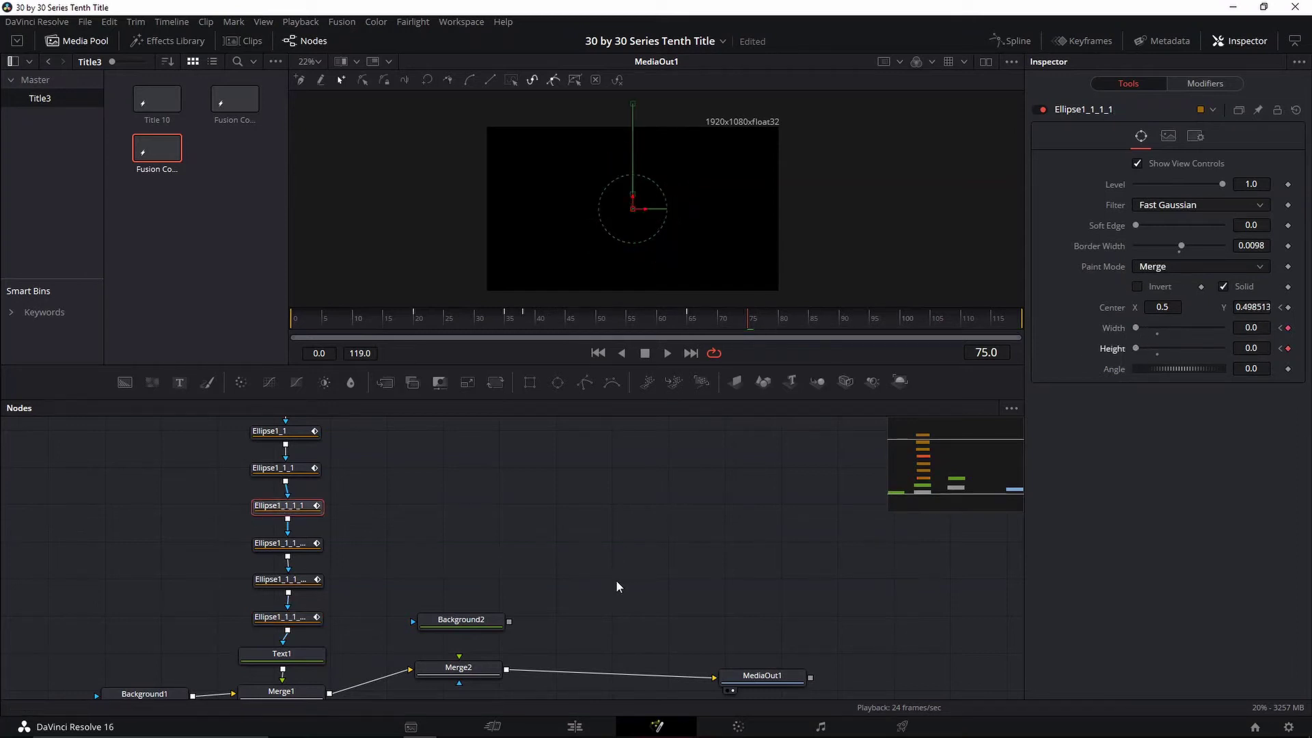
Play and scrub the closing animation from frame 65 to check how the shrinking masks hide the text.
click(687, 325)
key(space)
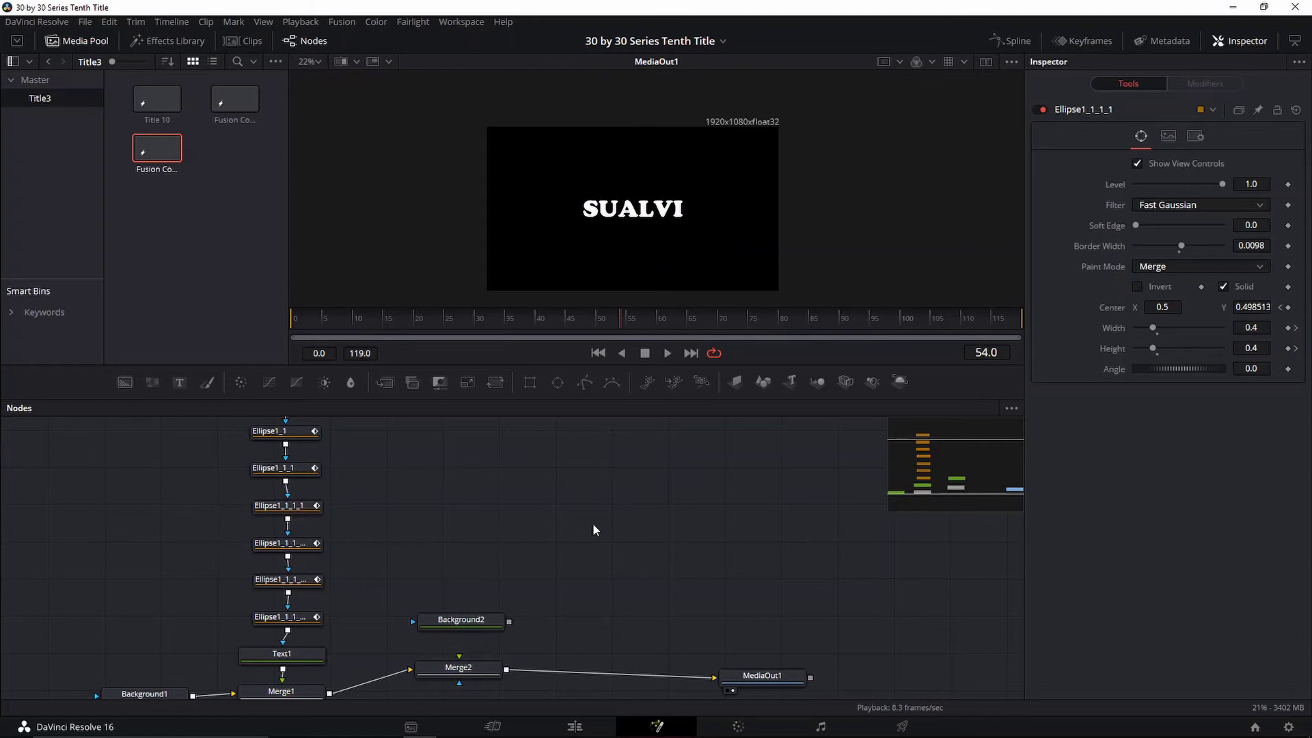
key(space)
drag(748, 322, 675, 332)
click(731, 325)
mouse_move(731, 325)
mouse_down()
mouse_move(703, 328)
mouse_move(725, 321)
mouse_move(714, 325)
mouse_up()
Try to remove the Width and Height keyframes of Ellipse1_1_1_1 at frame 65.
click(283, 507)
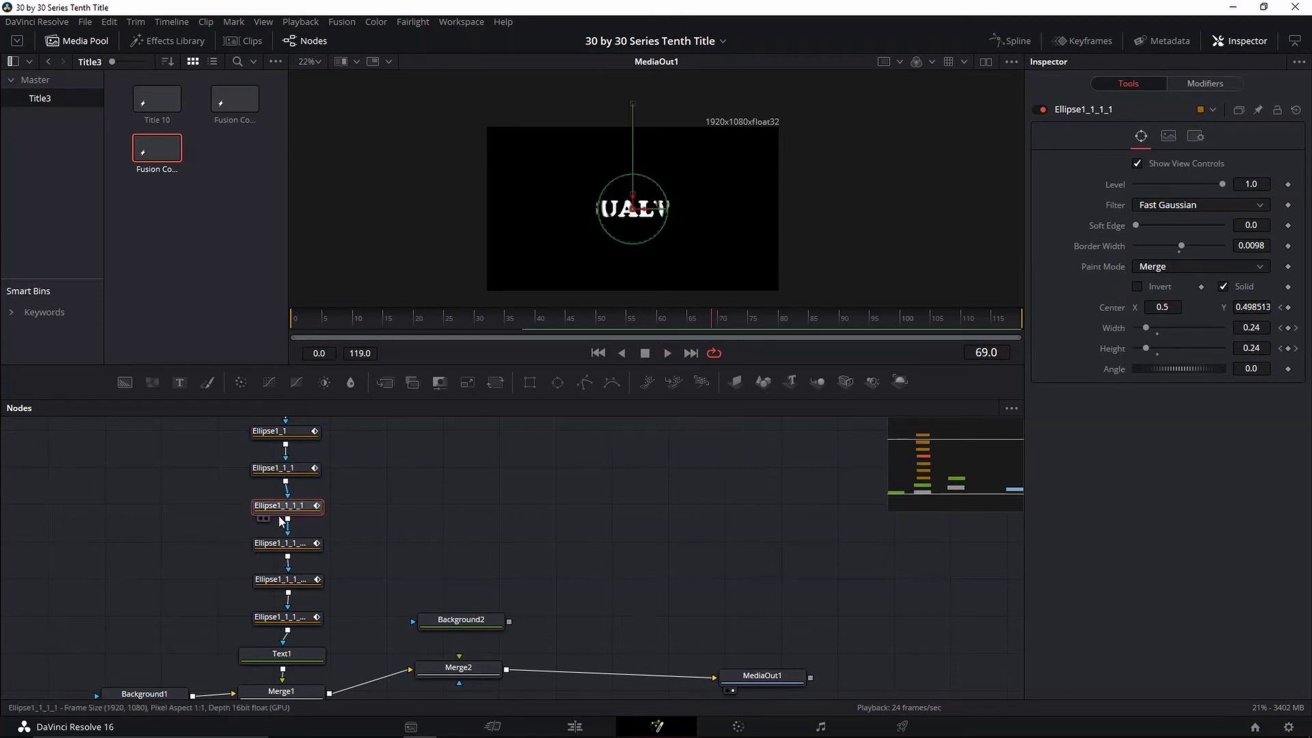
click(695, 322)
drag(696, 322, 701, 323)
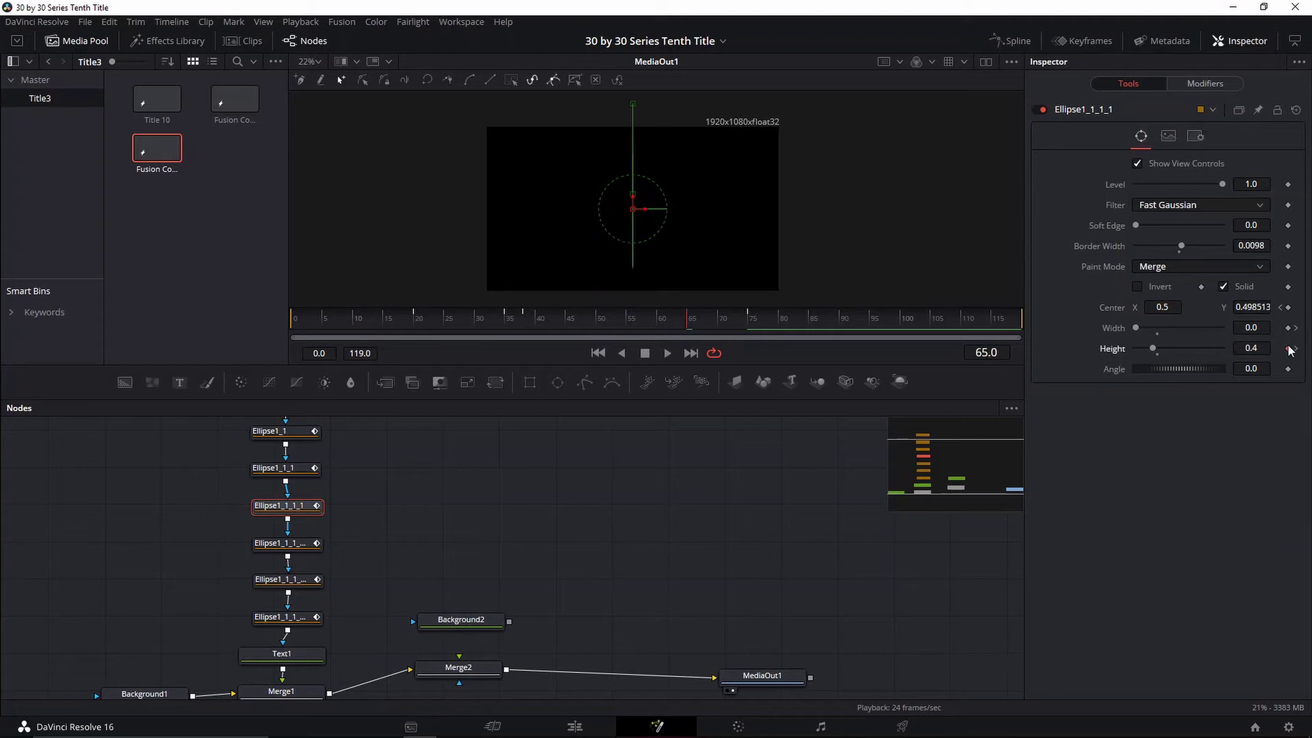
right_click(1288, 350)
click(1279, 371)
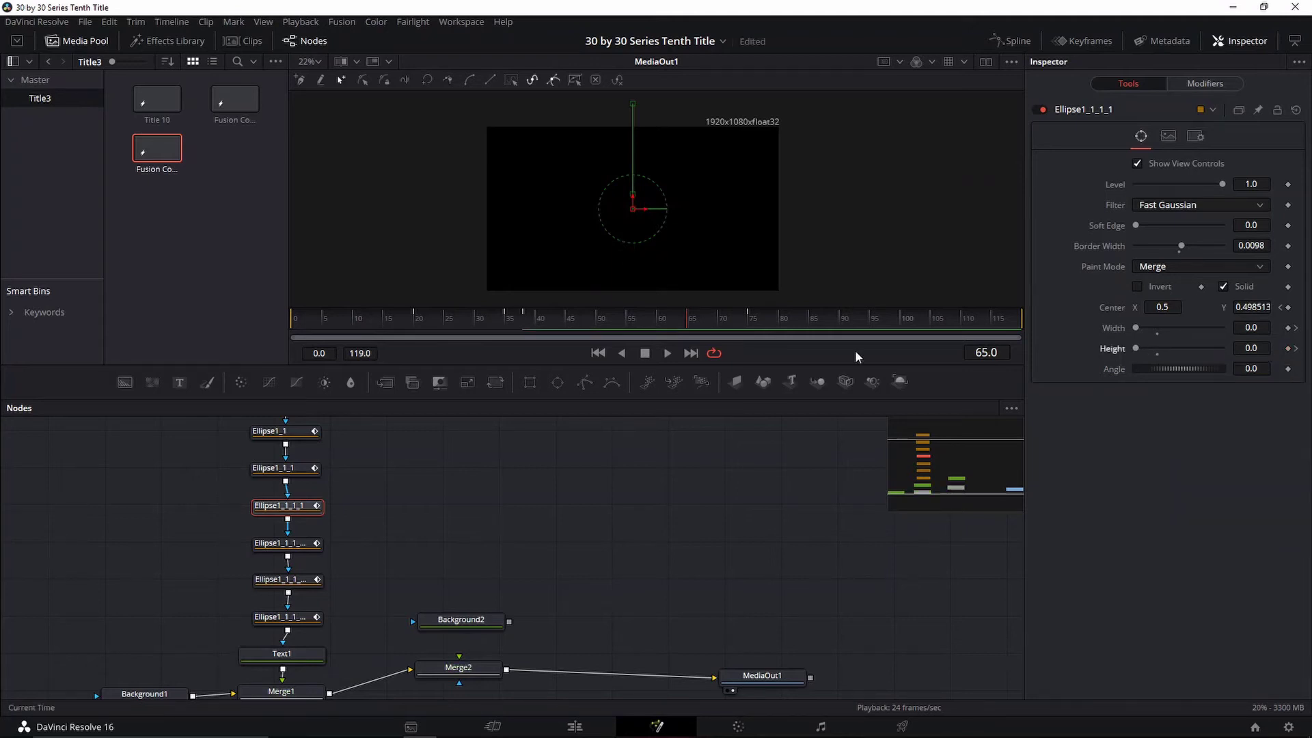
Keyframe the Width and Height of Ellipse1_1_1_1 at 0.4 on frame 70.
double_click(1254, 327)
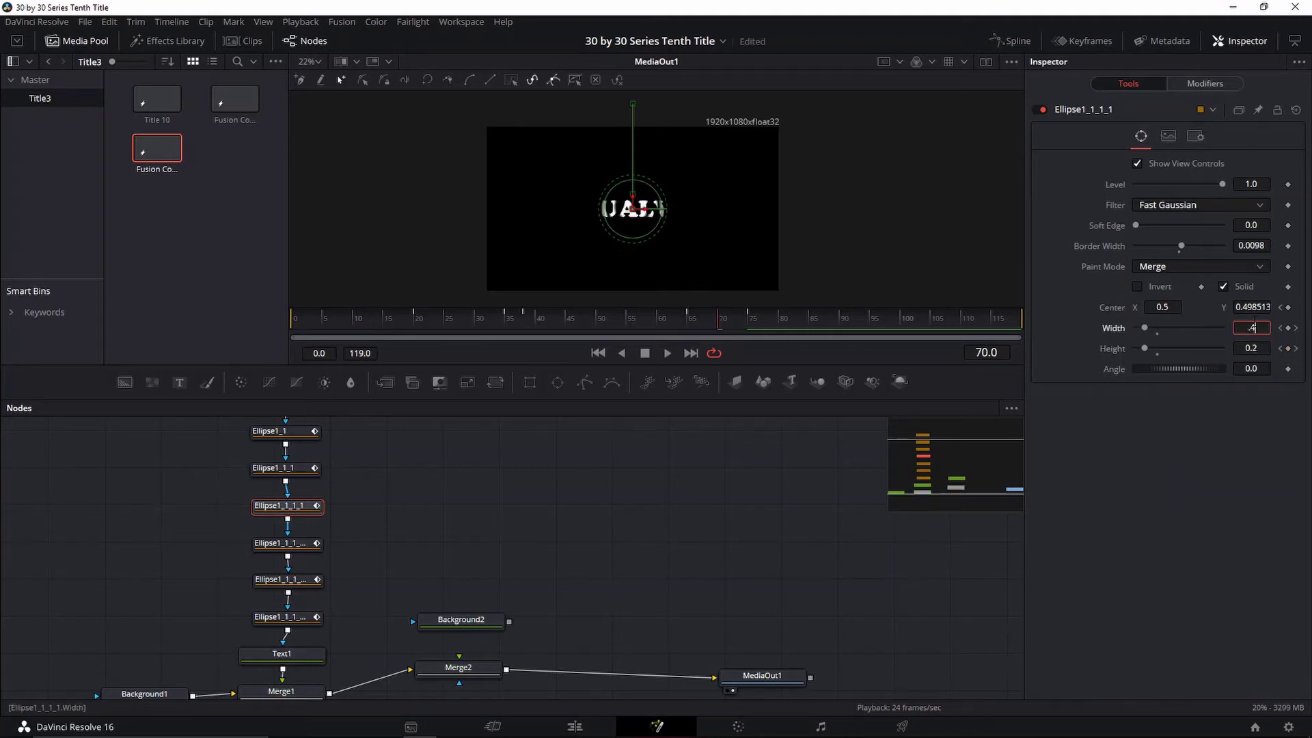
text(.4)
key(Tab)
text(0.4)
key(Tab)
Remove the Width and Height keyframes of Ellipse1_1_1_1 at frame 65 and play back the closing animation.
click(694, 320)
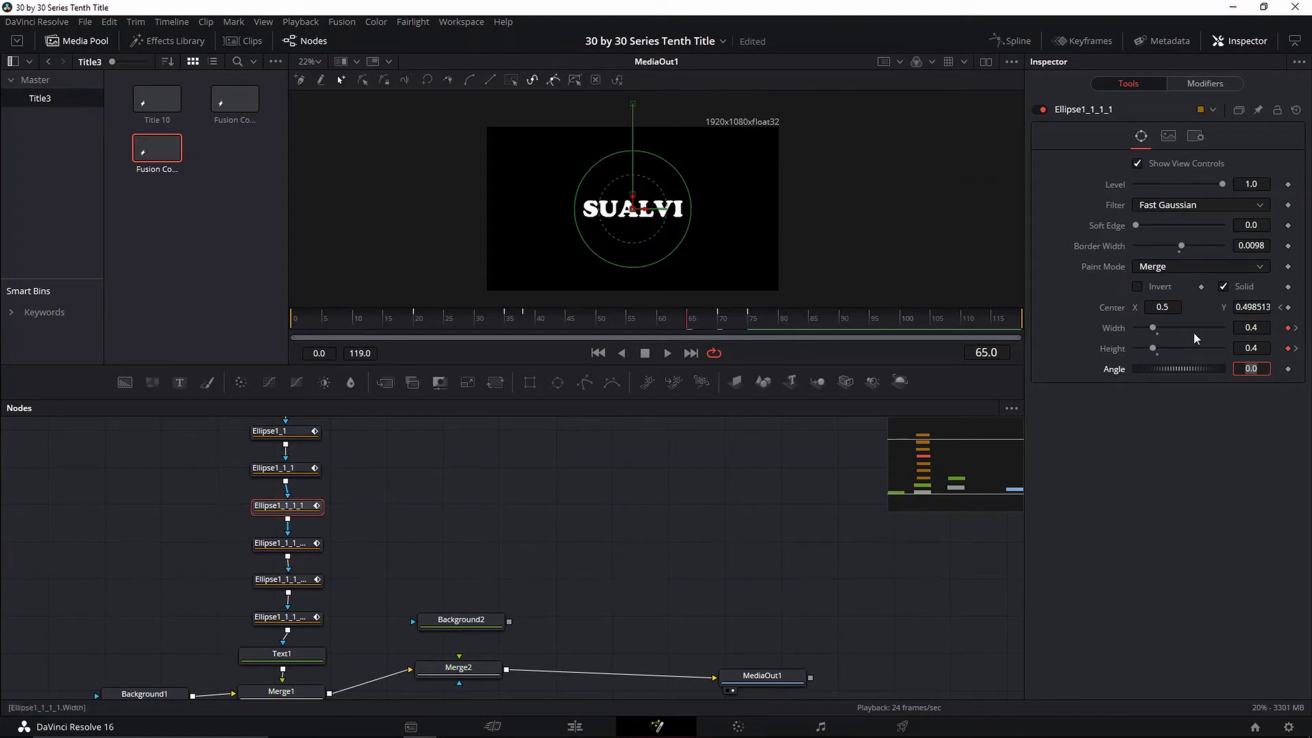
right_click(1288, 330)
click(1274, 358)
right_click(1288, 349)
click(1268, 374)
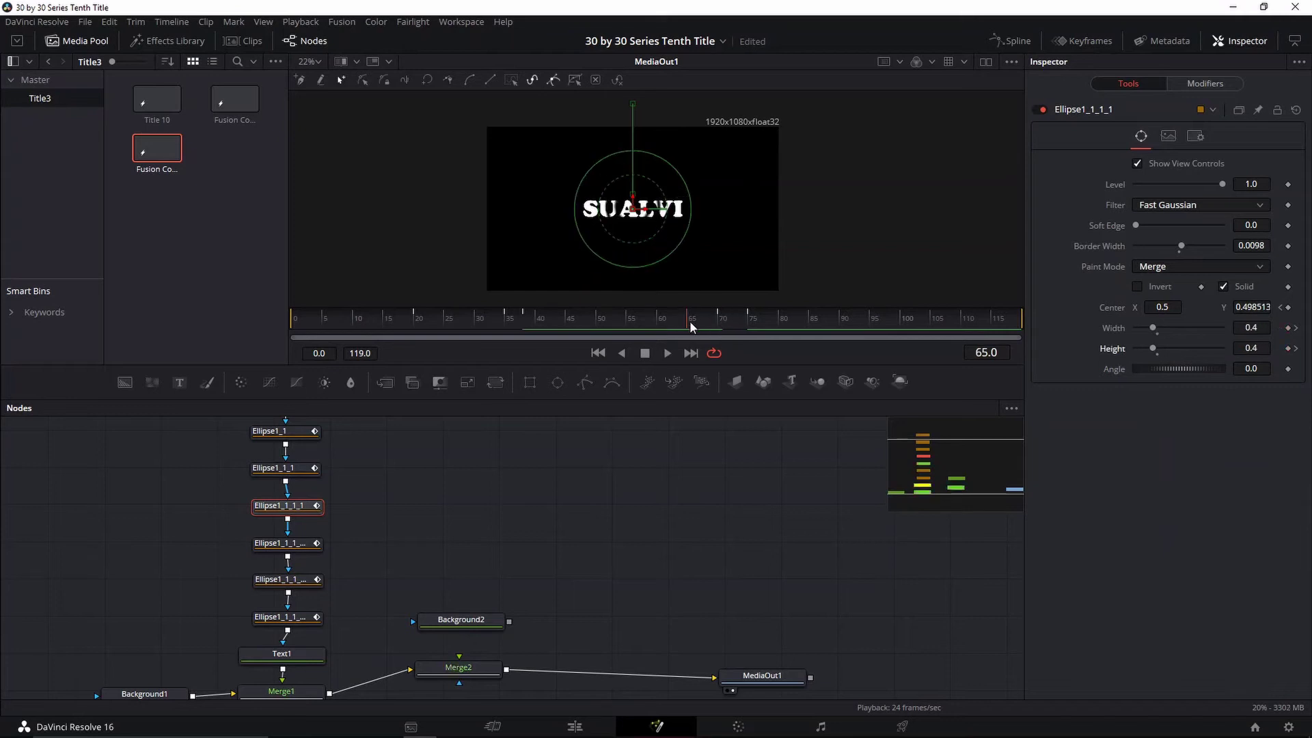
key(space)
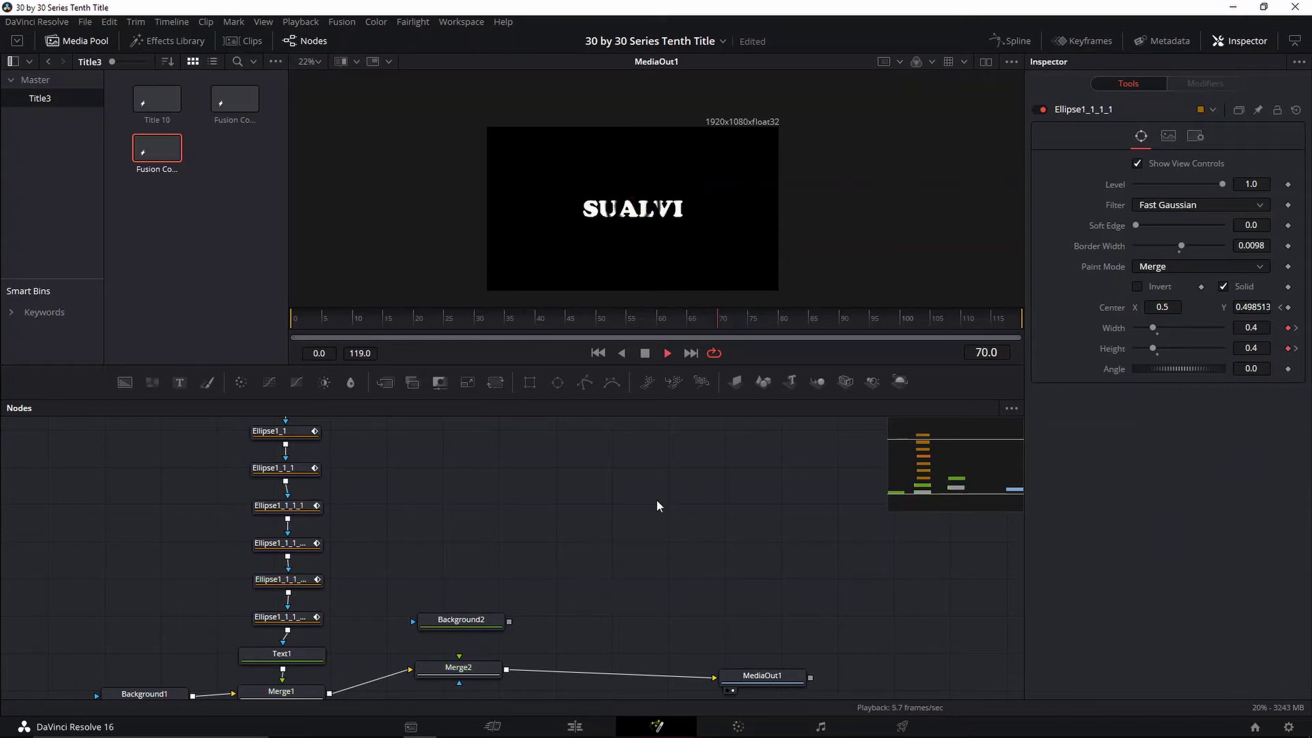
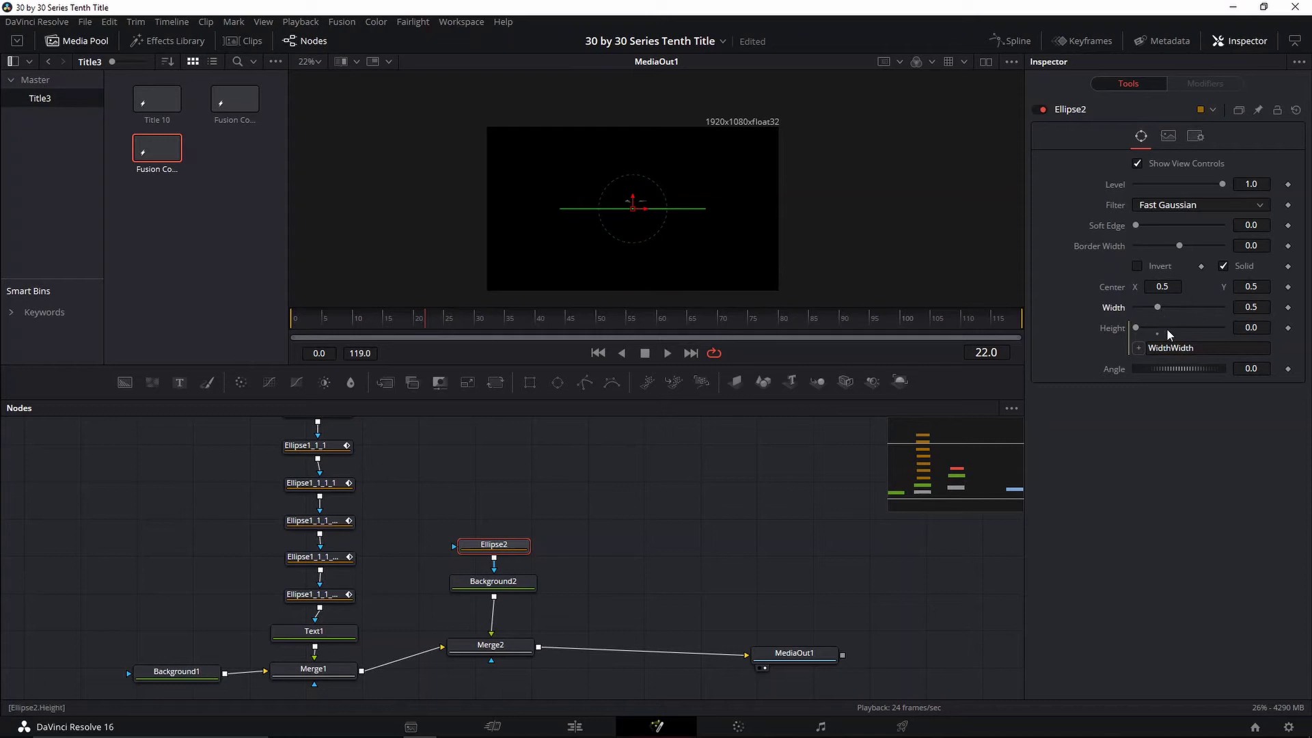
Link Ellipse2's Height to its Width by correcting the Height expression to Width.
drag(1156, 311, 1149, 313)
key(ctrl+z)
key(ctrl+z)
drag(1139, 348, 1115, 307)
key(BackSpace)
key(BackSpace)
key(BackSpace)
key(Return)
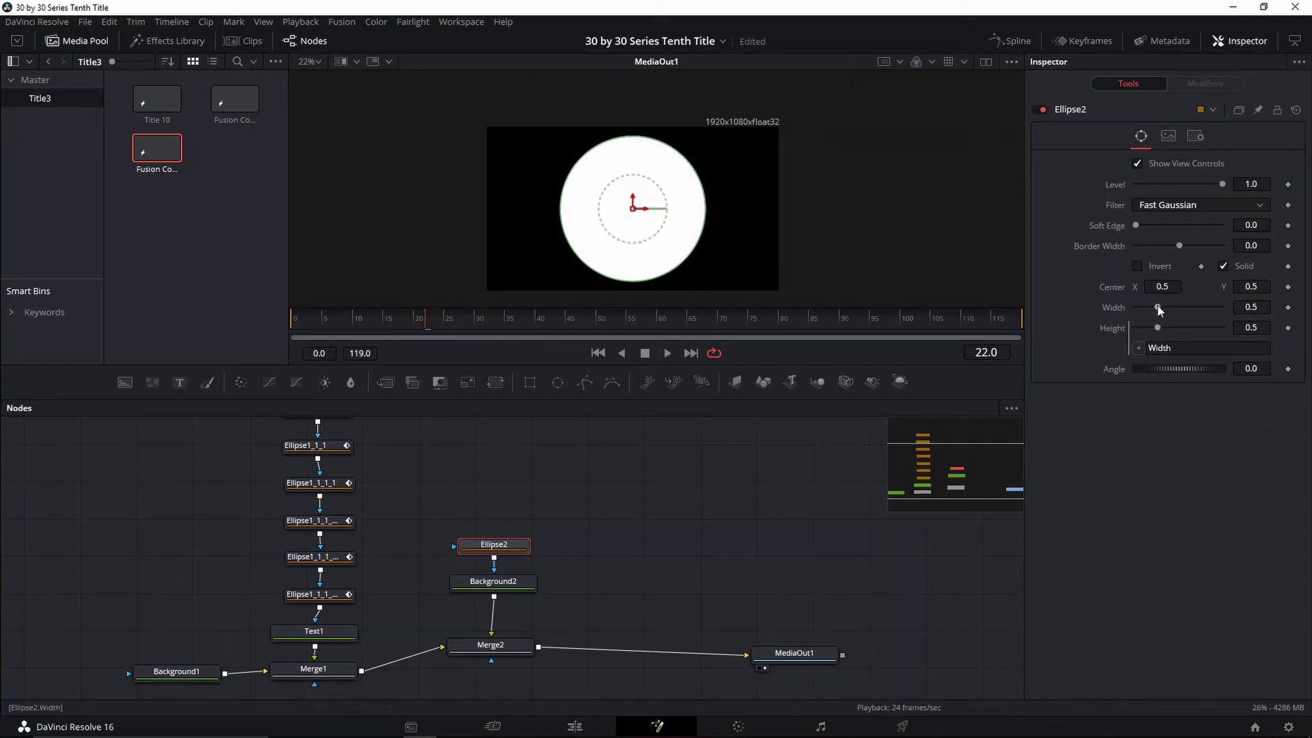
Shrink the linked Ellipse2 circle to a Width of 0.0339.
drag(1159, 309, 957, 352)
scroll(625, 219, up, 5)
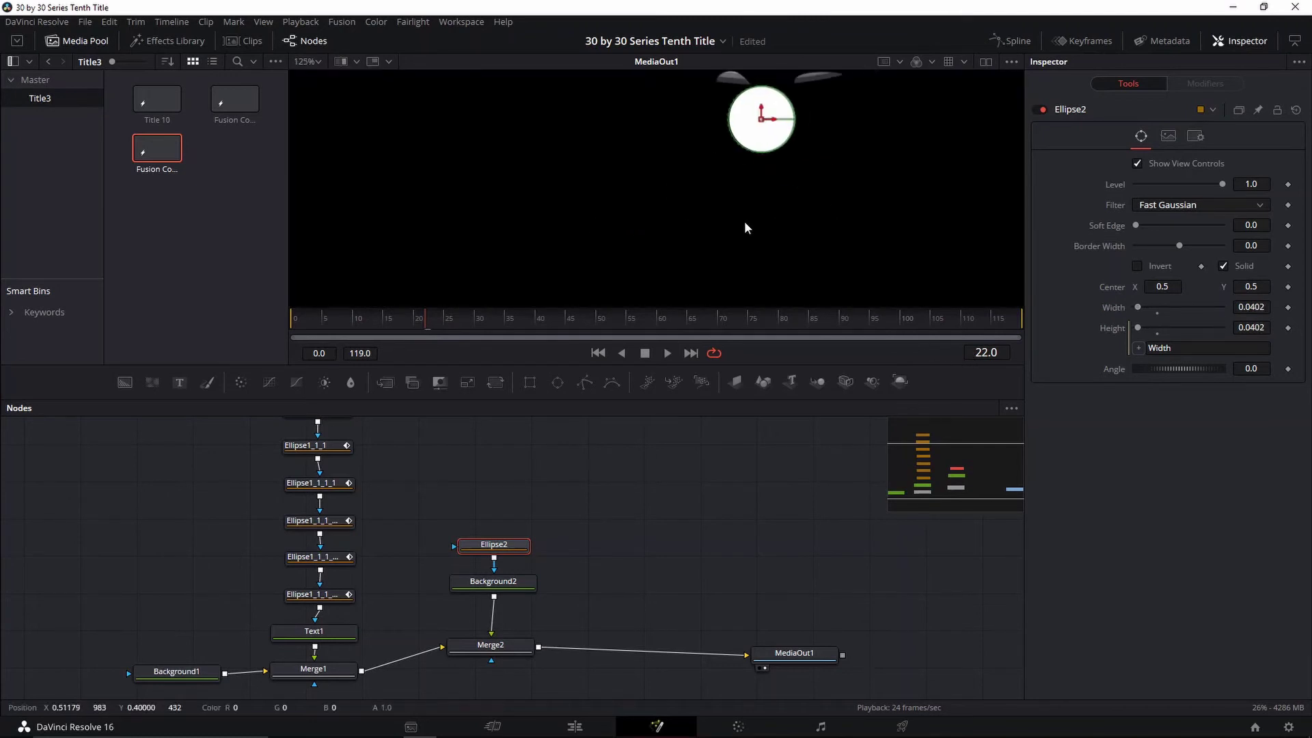
scroll(690, 240, down, 1)
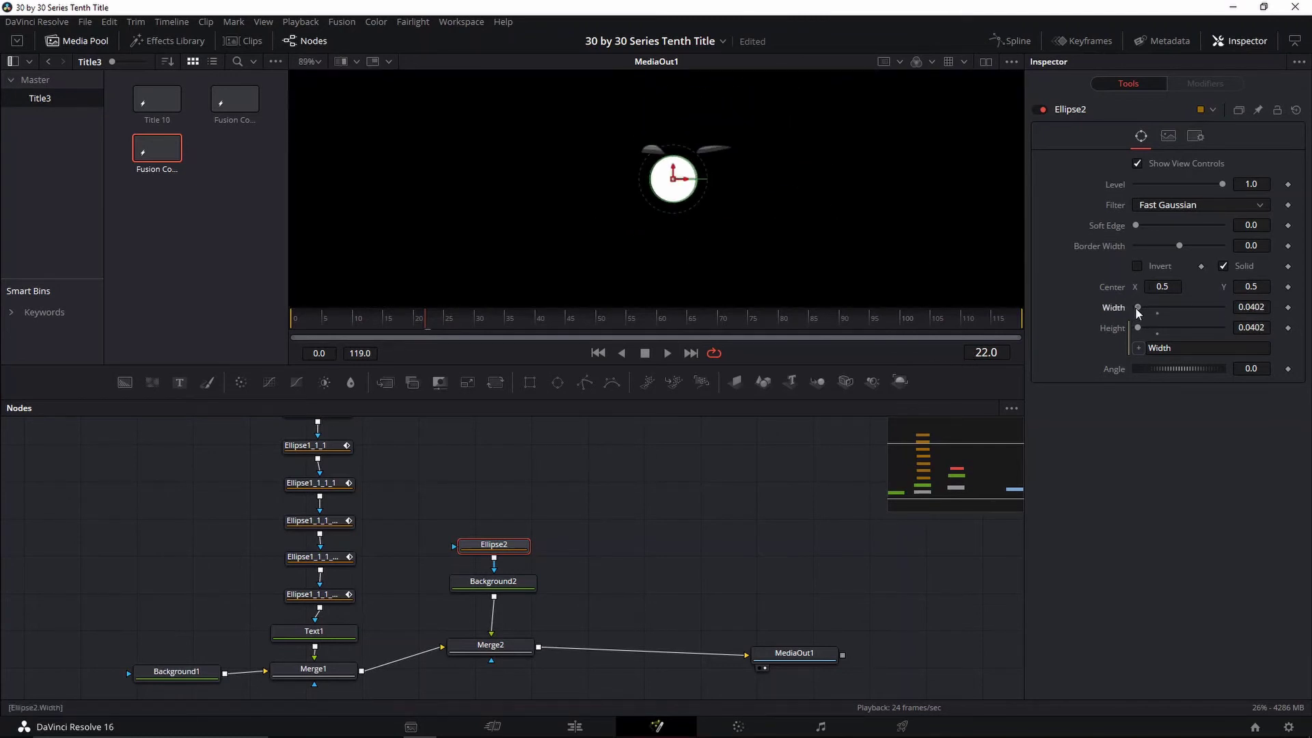
drag(1137, 309, 1133, 310)
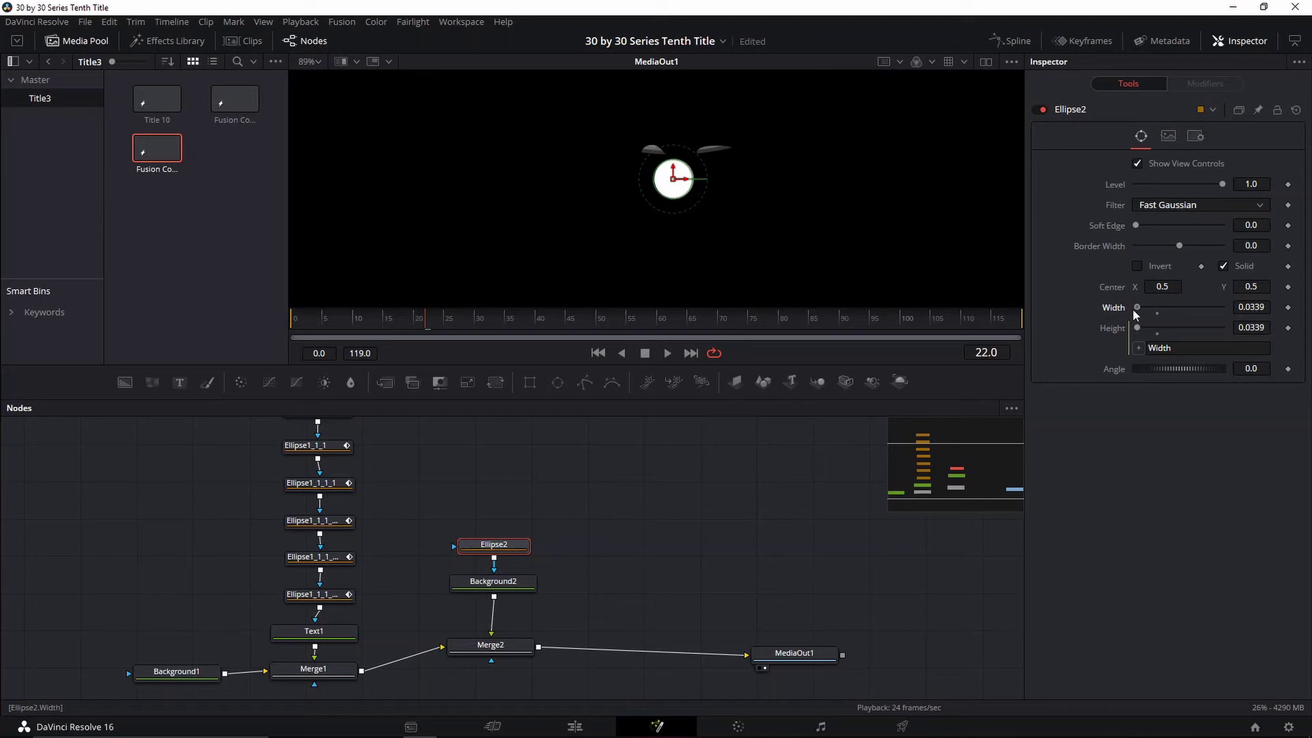
Raise Ellipse2 above the emerging text to about Center Y 0.589 and keyframe its Center on frame 22.
drag(675, 137, 709, 238)
scroll(710, 240, down, 5)
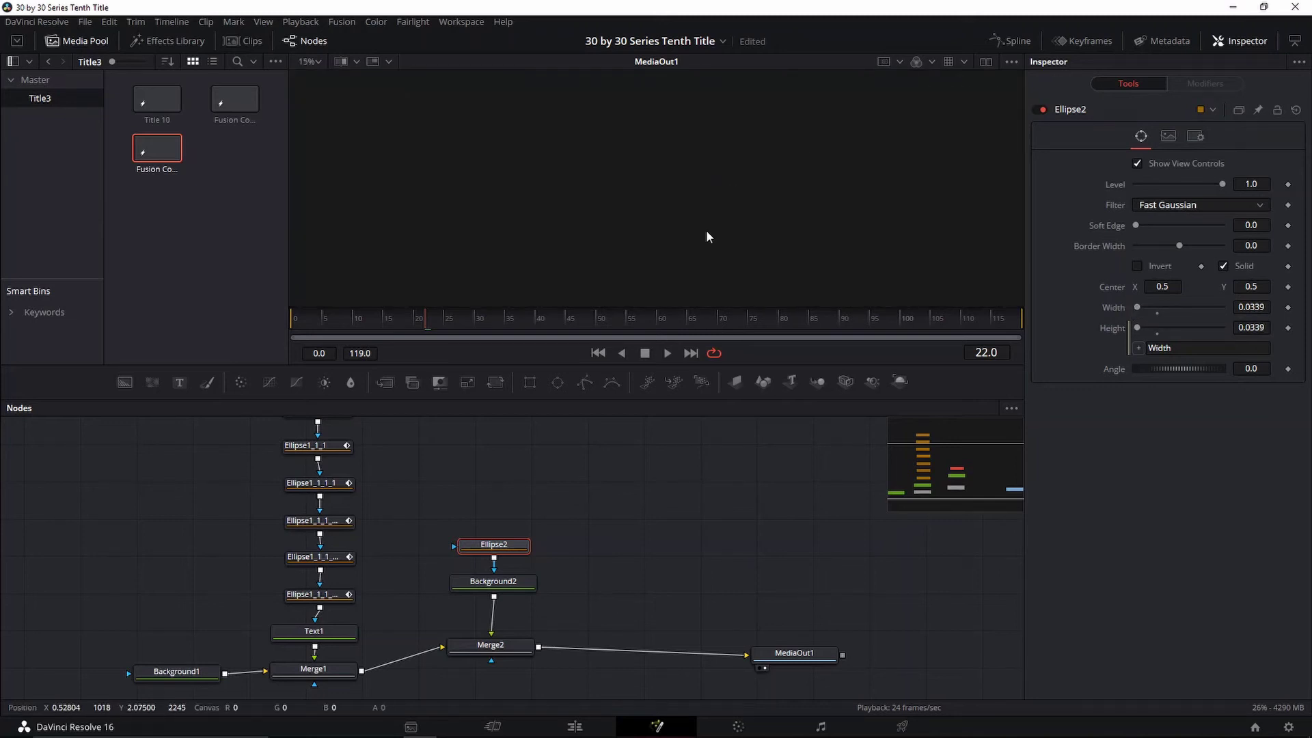
scroll(716, 159, up, 6)
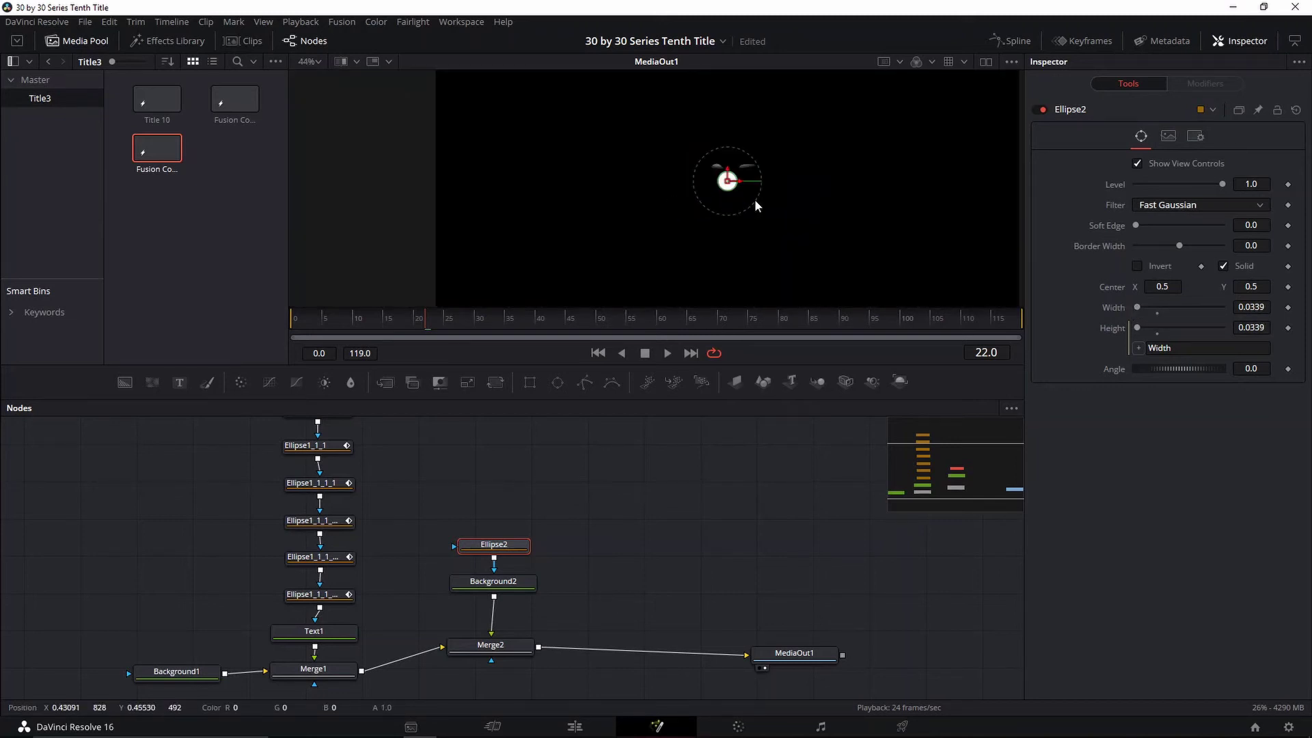
key(Left)
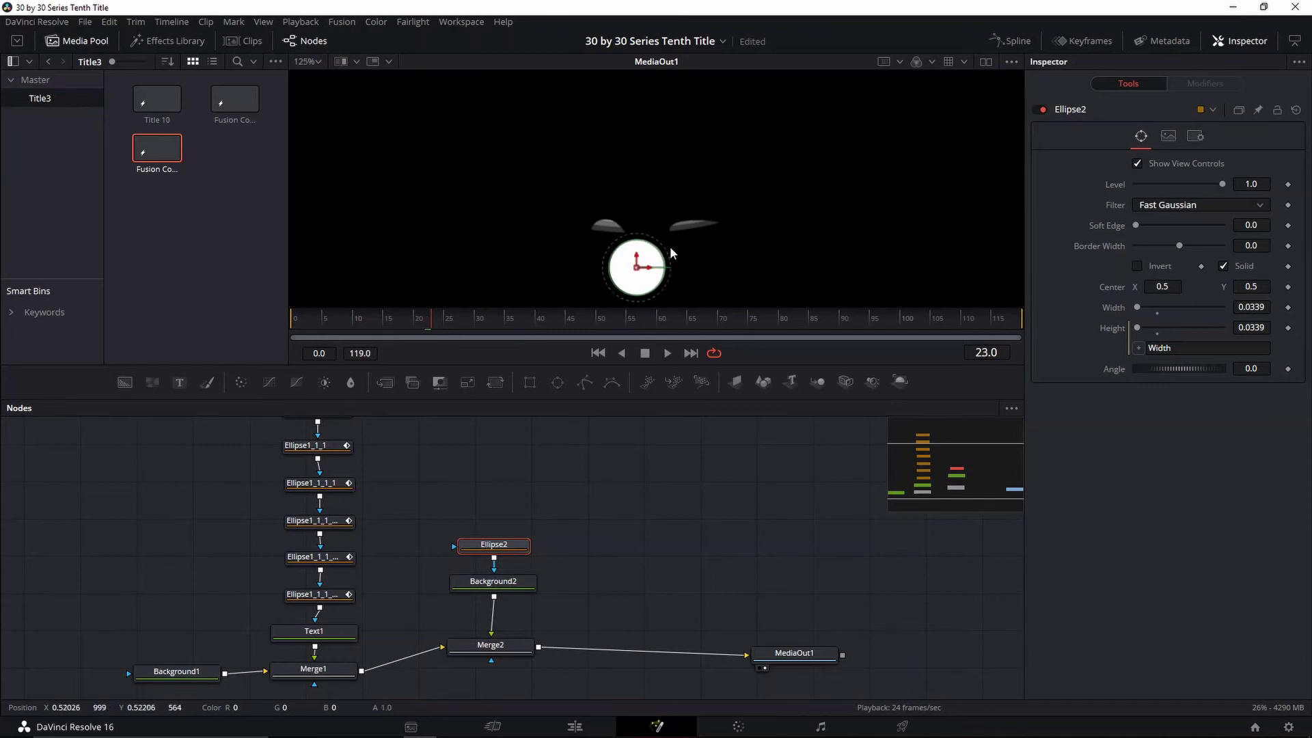
key(Right)
drag(651, 258, 653, 174)
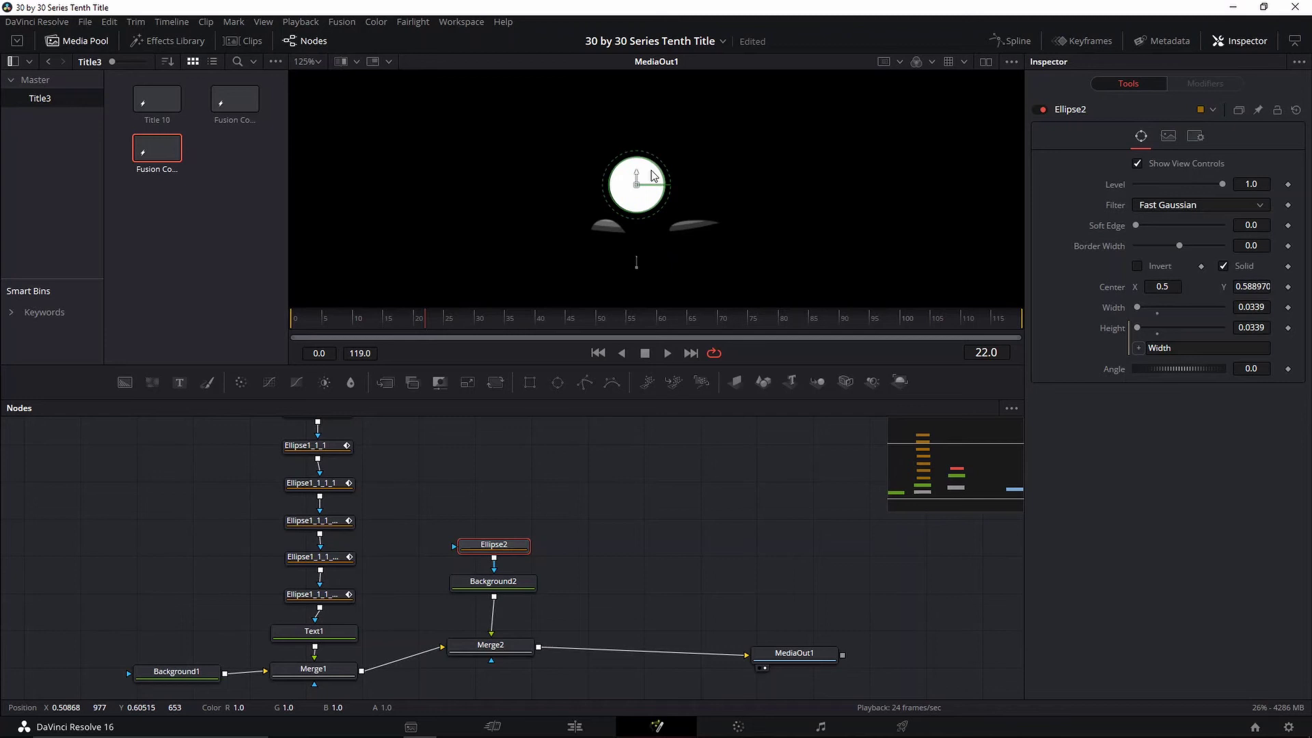
click(1288, 287)
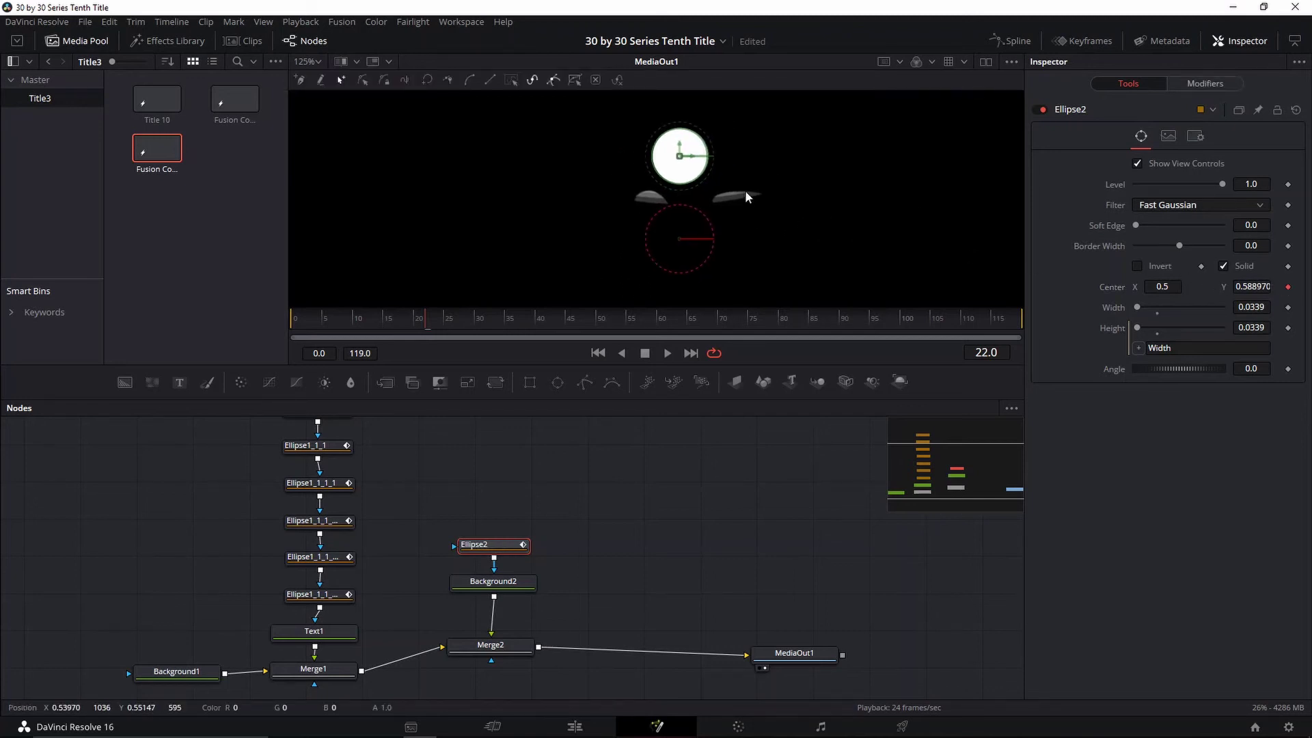
Keyframe Ellipse2's Center Y at about 0.635 on frame 19 and about 0.589 on frame 17.
key(Left)
key(Left)
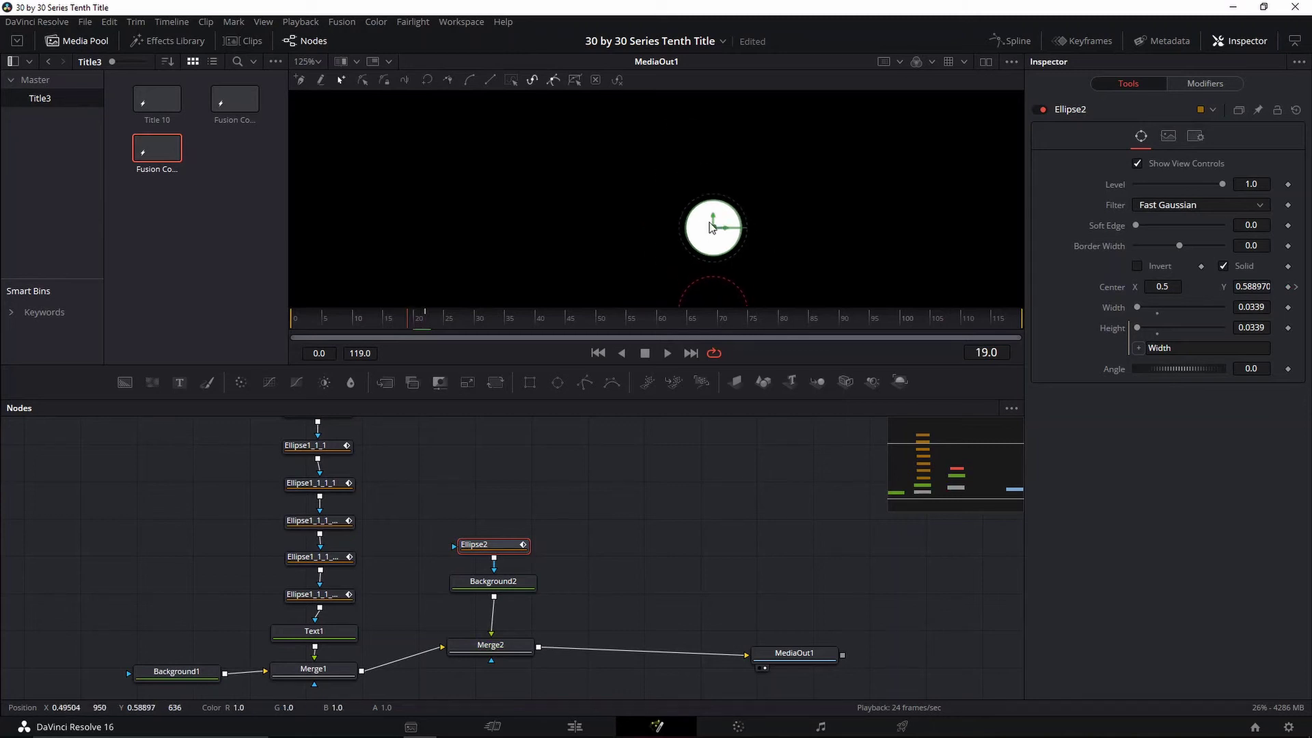
drag(713, 216, 730, 176)
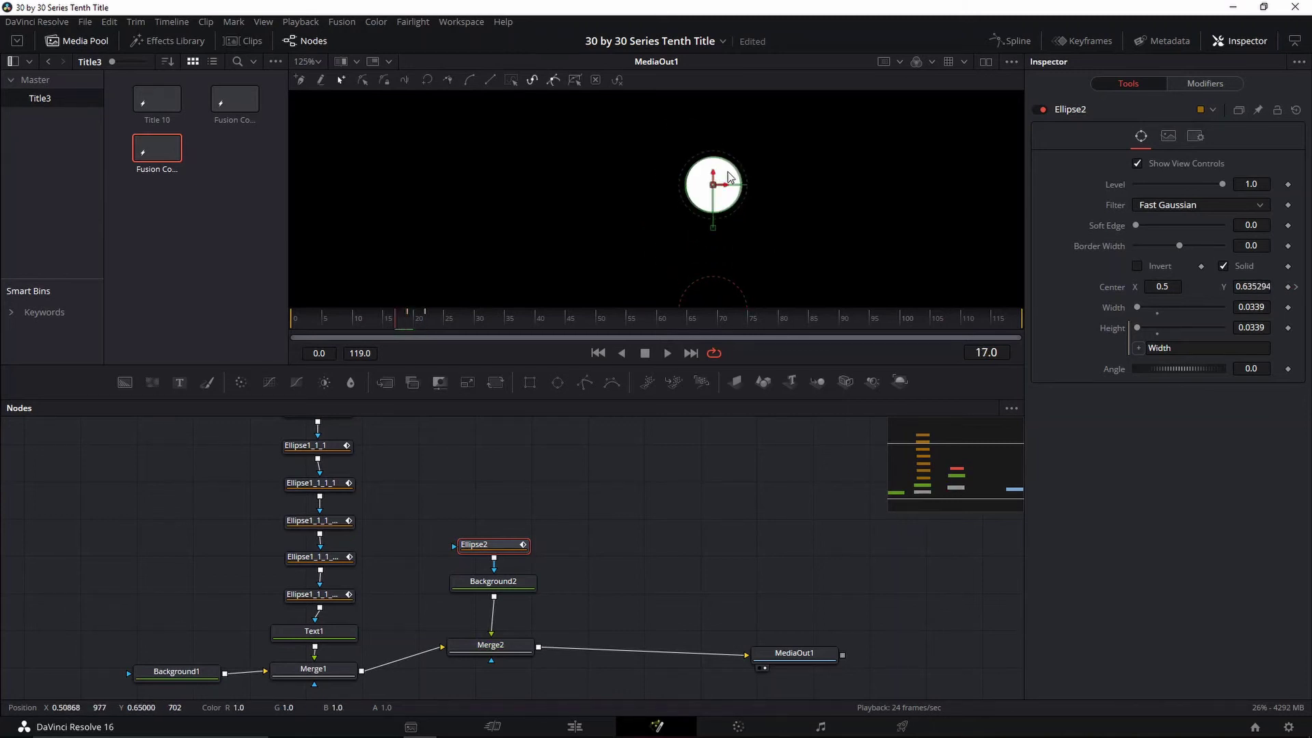
drag(714, 183, 711, 226)
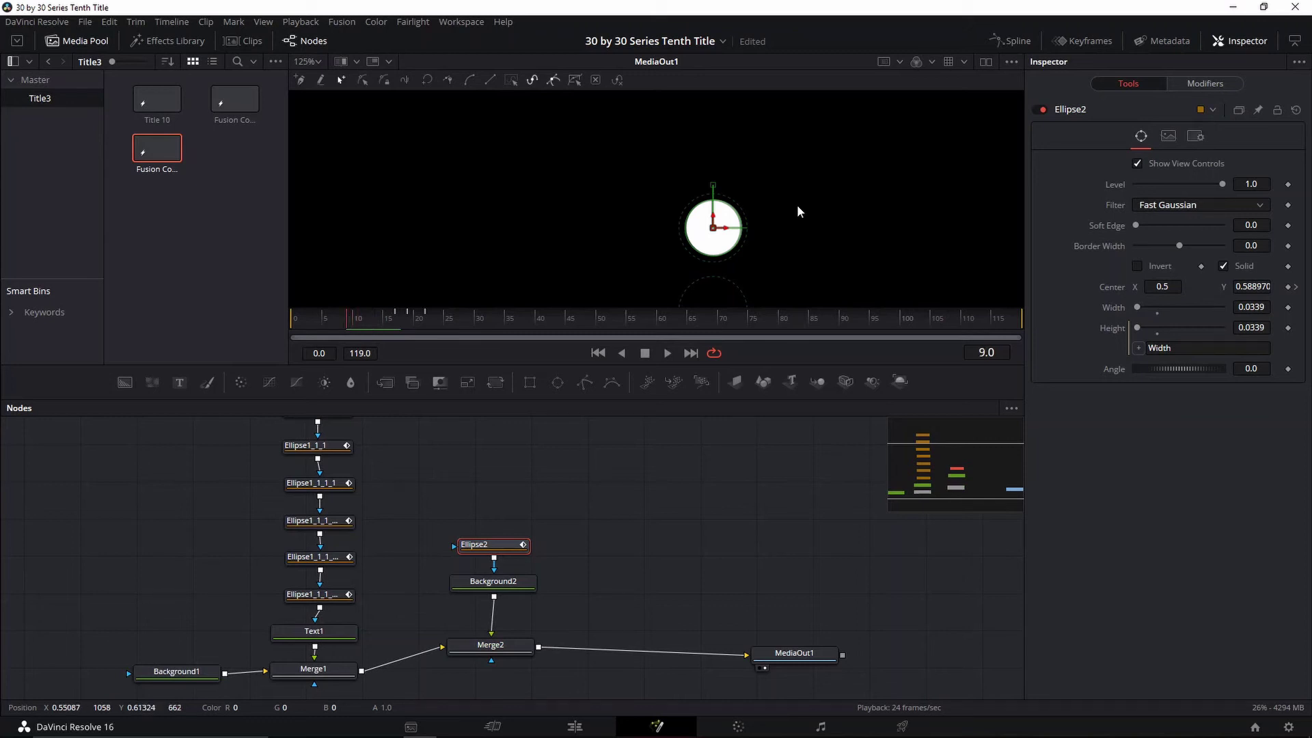
Move Ellipse2 above the picture to Center Y of about 1.087 on frame 9 and save the project.
scroll(796, 203, down, 5)
drag(782, 196, 781, 117)
key(ctrl+s)
Play and scrub the composition to check how the Ellipse2 ball drops and bounces before the text appears.
click(667, 353)
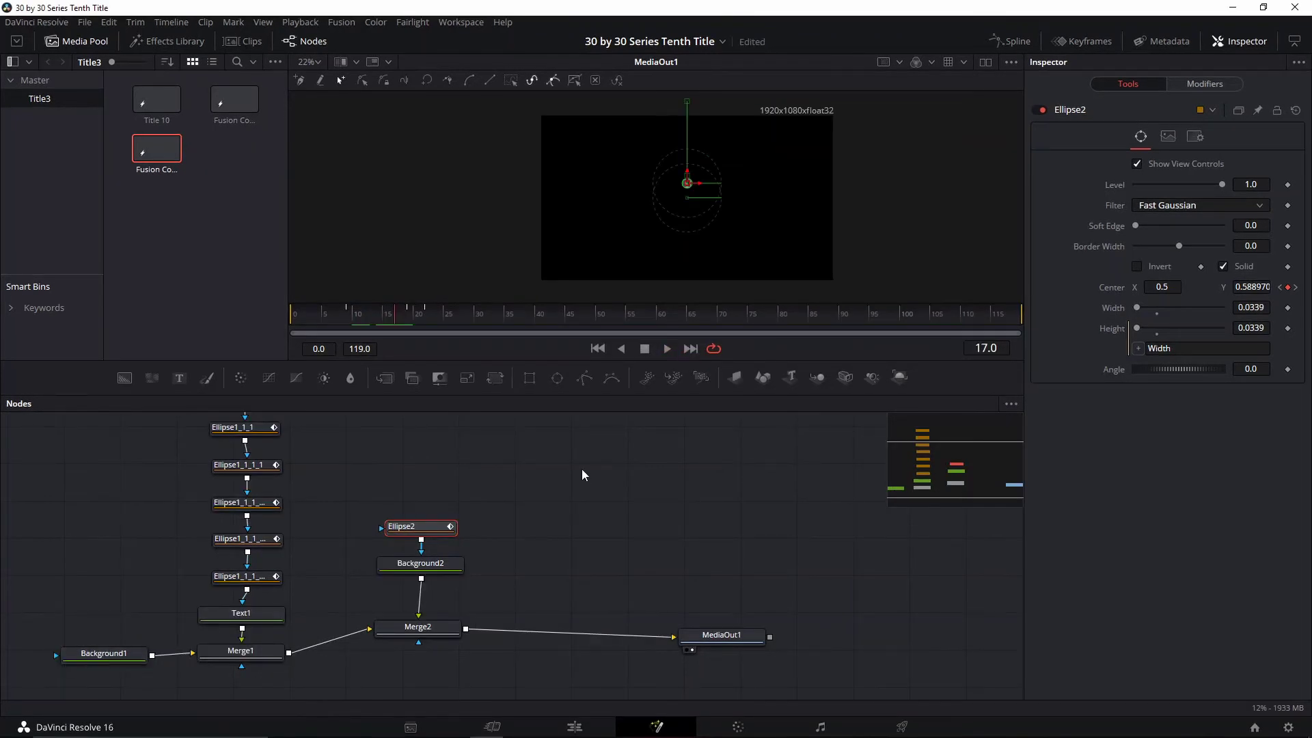
scroll(583, 474, up, 2)
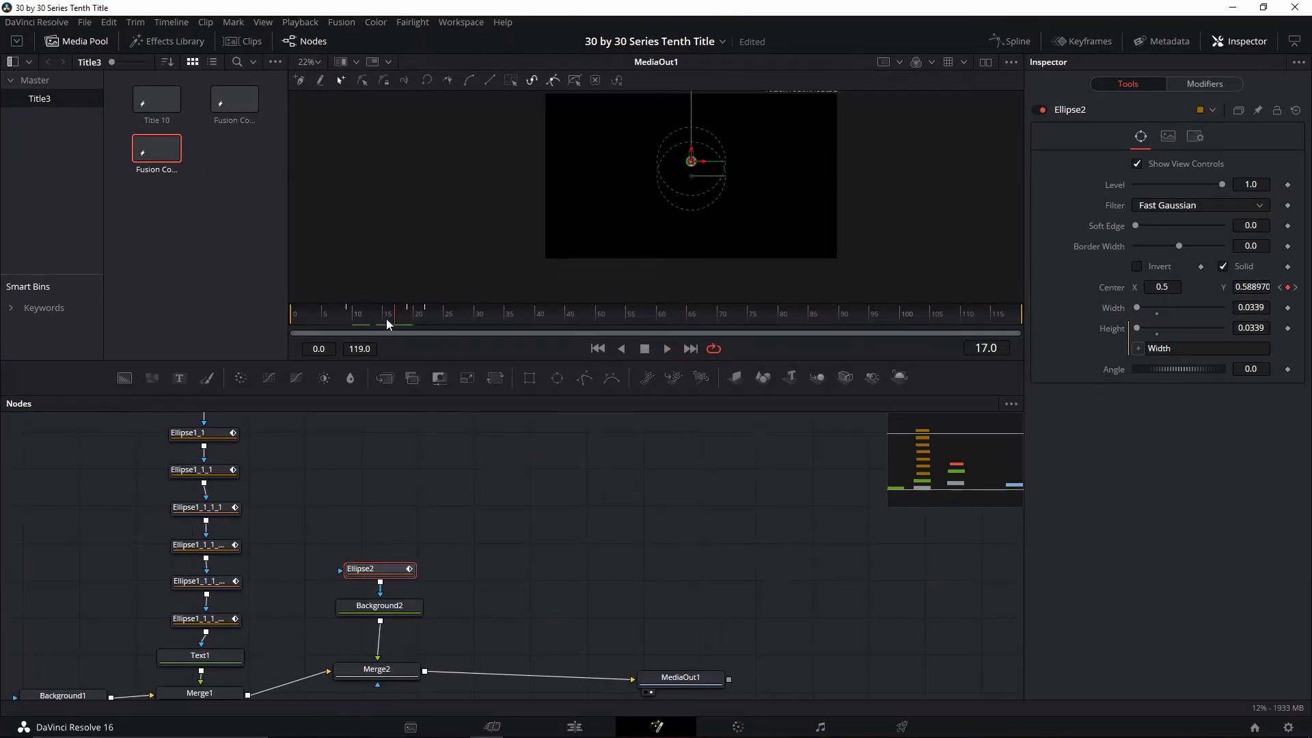
click(345, 317)
drag(556, 472, 610, 496)
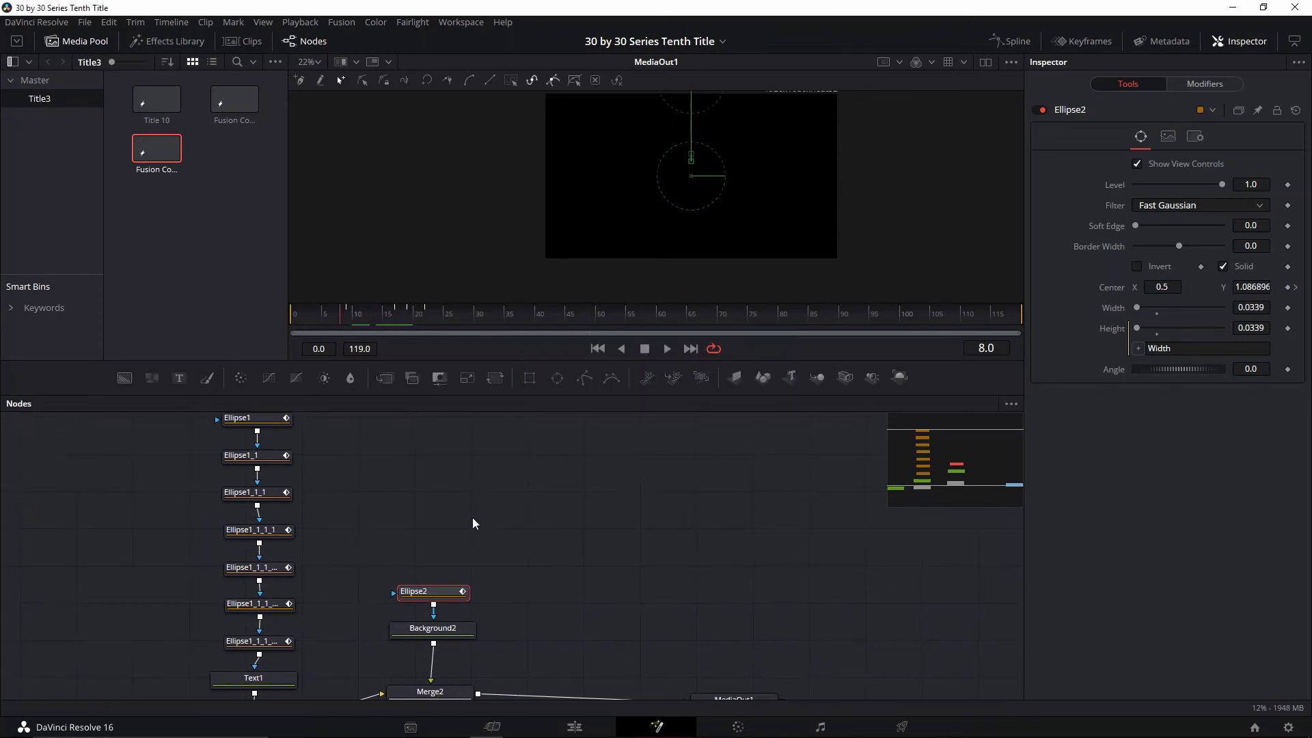
key(space)
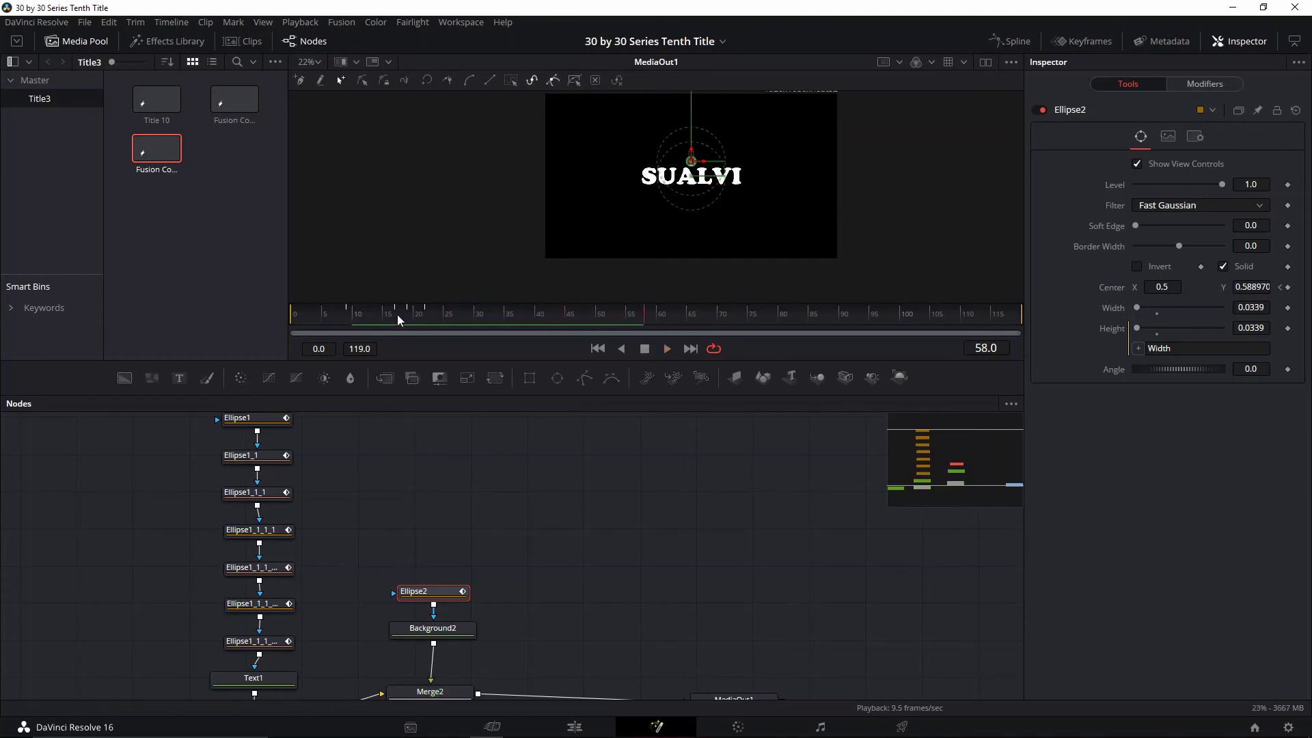
drag(422, 317, 399, 311)
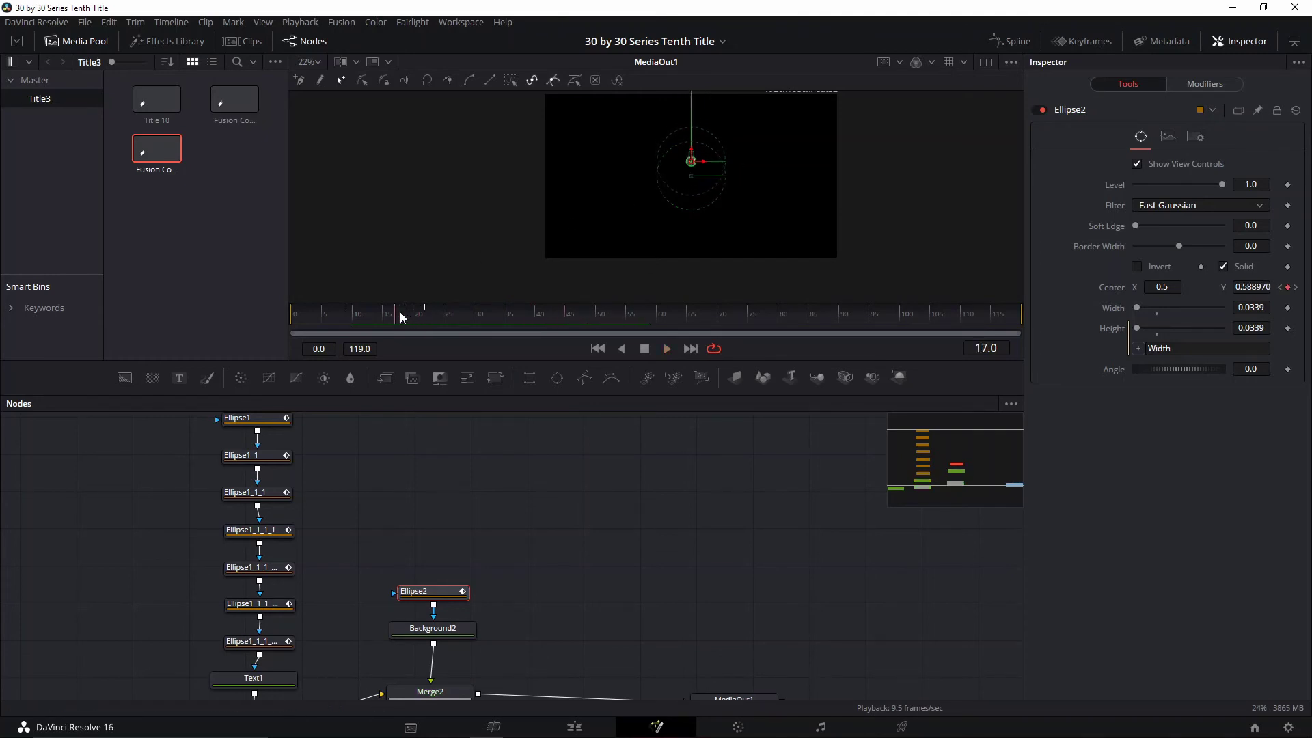
Keyframe Ellipse2's Width at 0.0339 on frame 17 and check the neighbouring frames.
scroll(741, 203, up, 5)
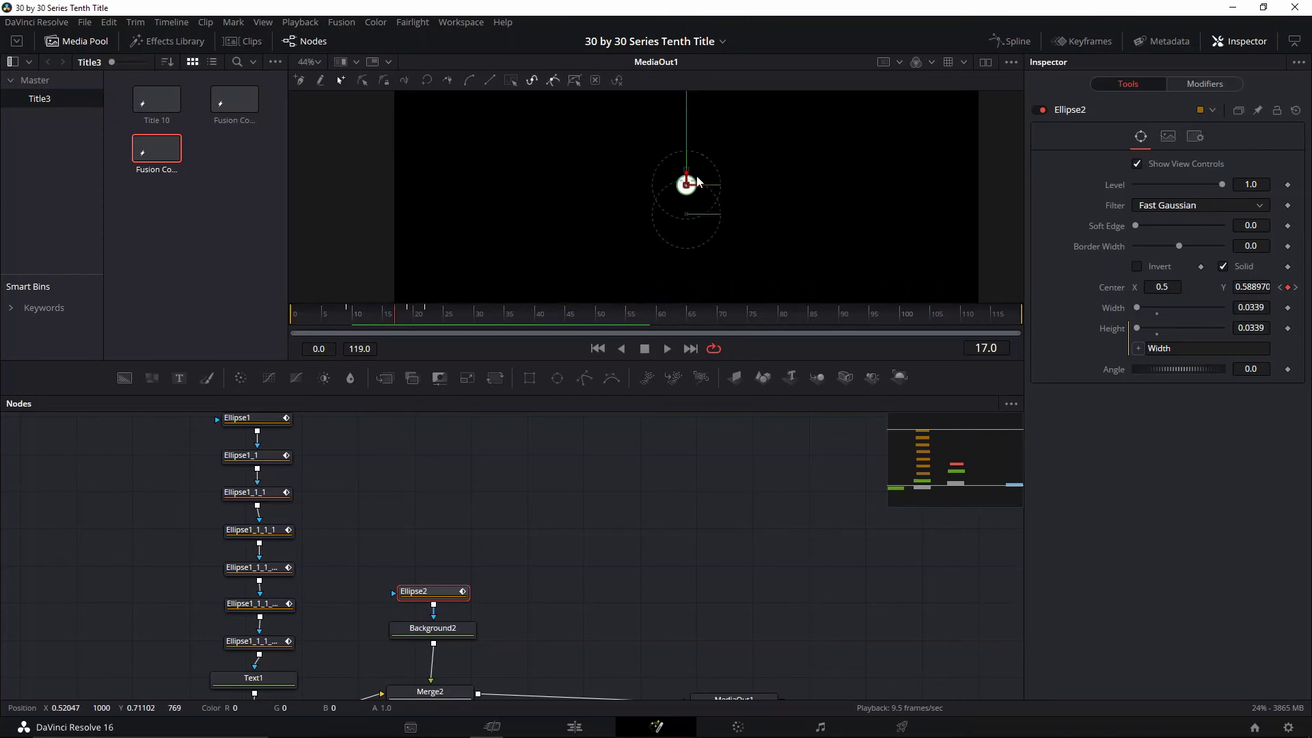
drag(731, 240, 741, 192)
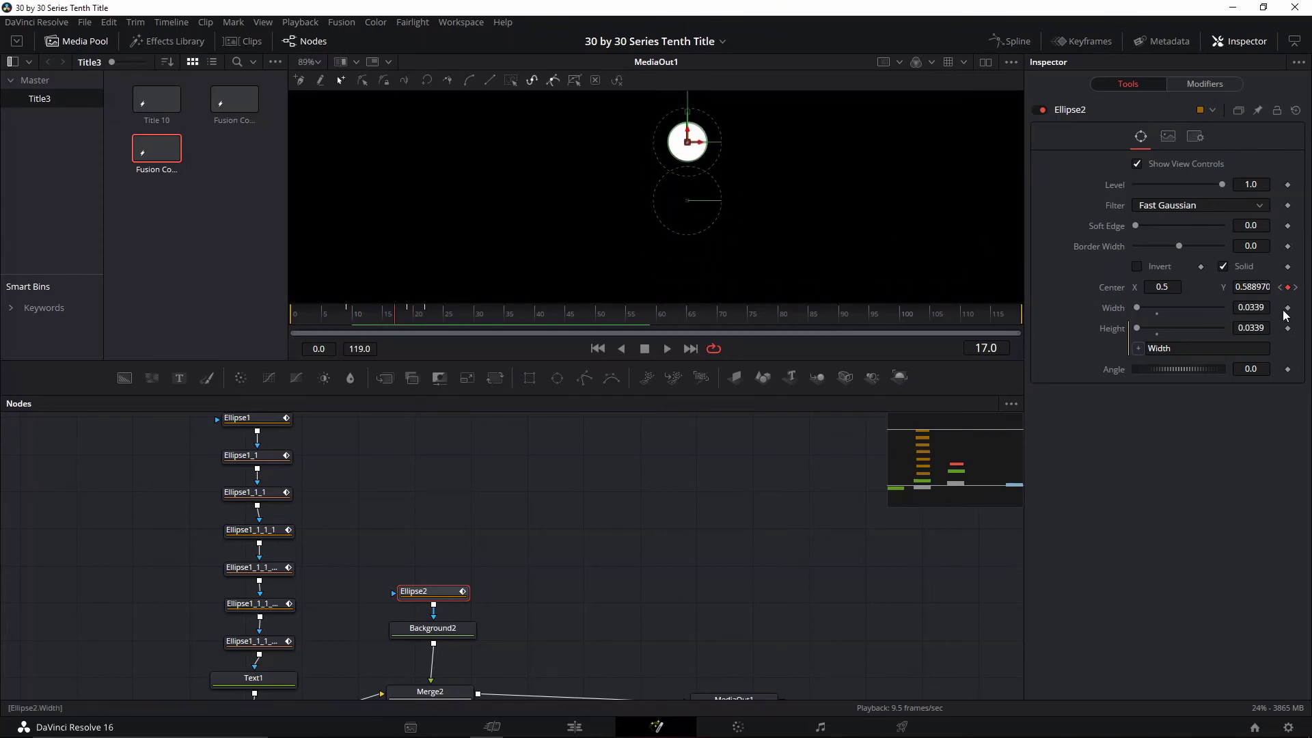
click(1289, 309)
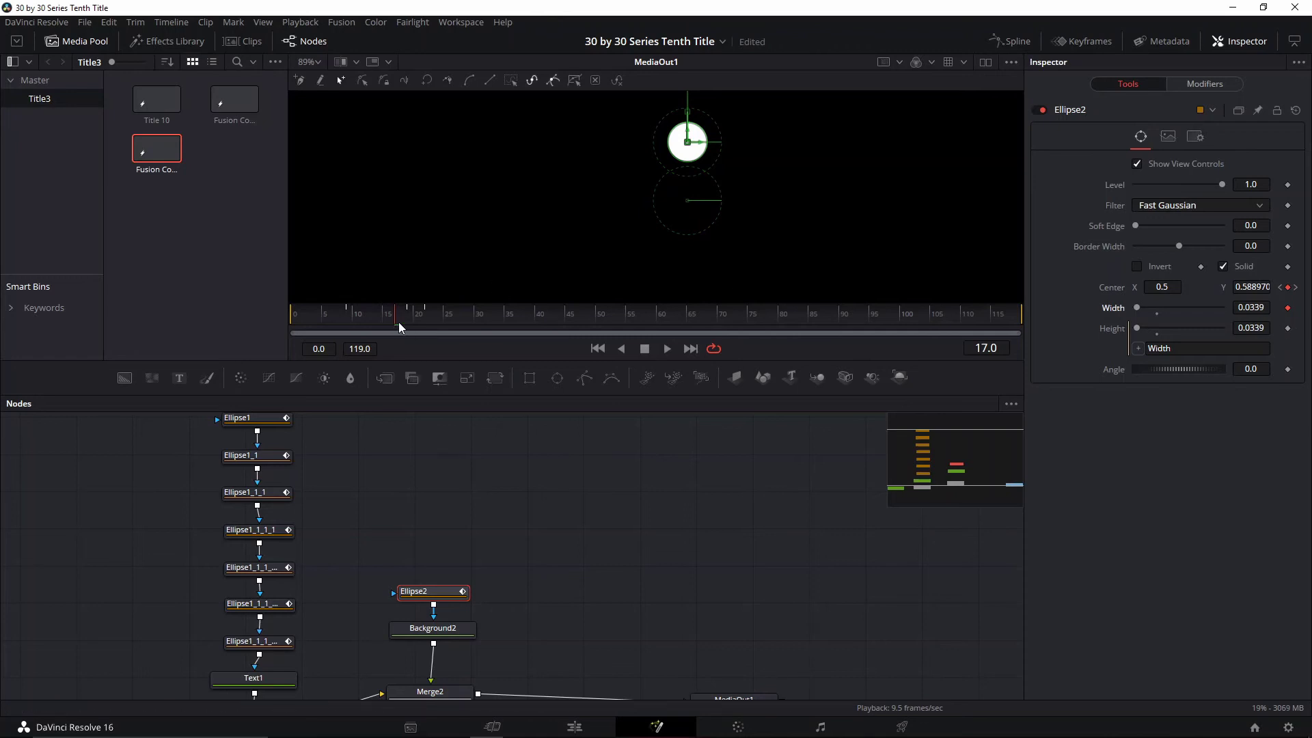
key(Left)
key(Left)
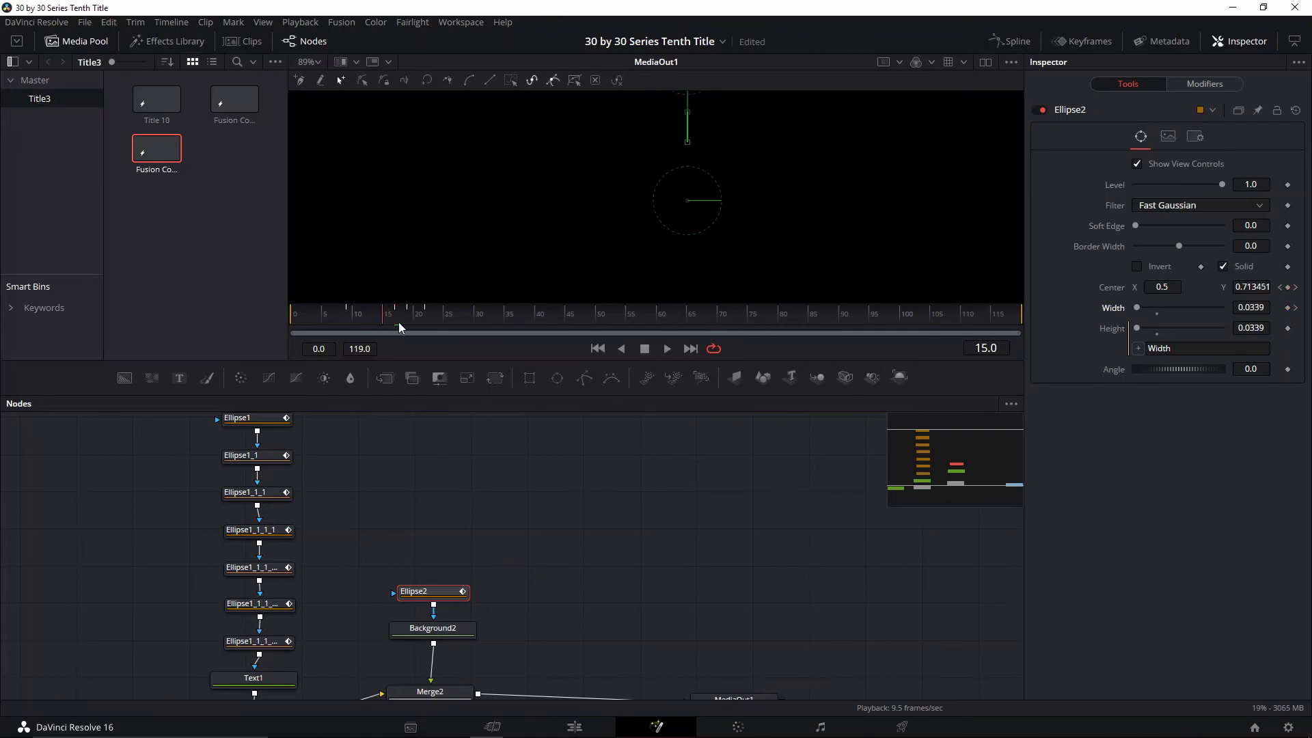
key(Right)
key(Right)
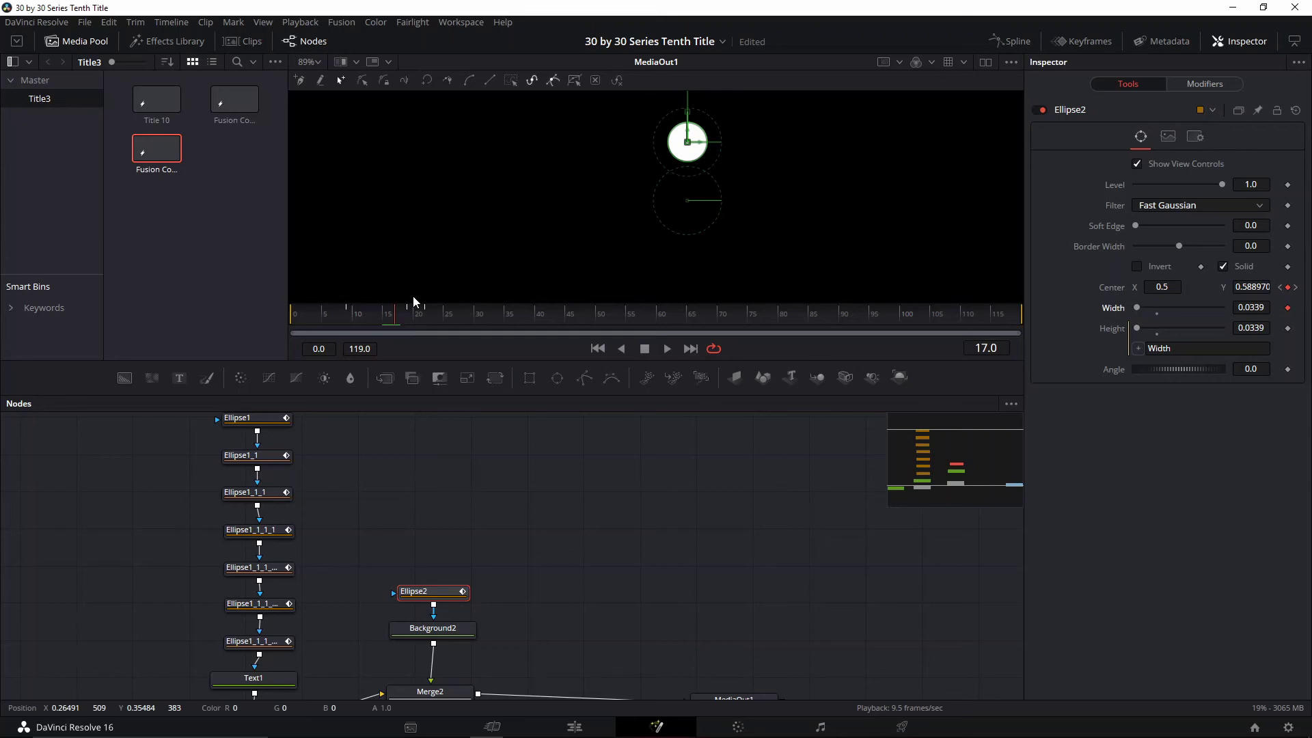
Keyframe Ellipse2's Width at 0.026 on frame 19.
key(Right)
key(Right)
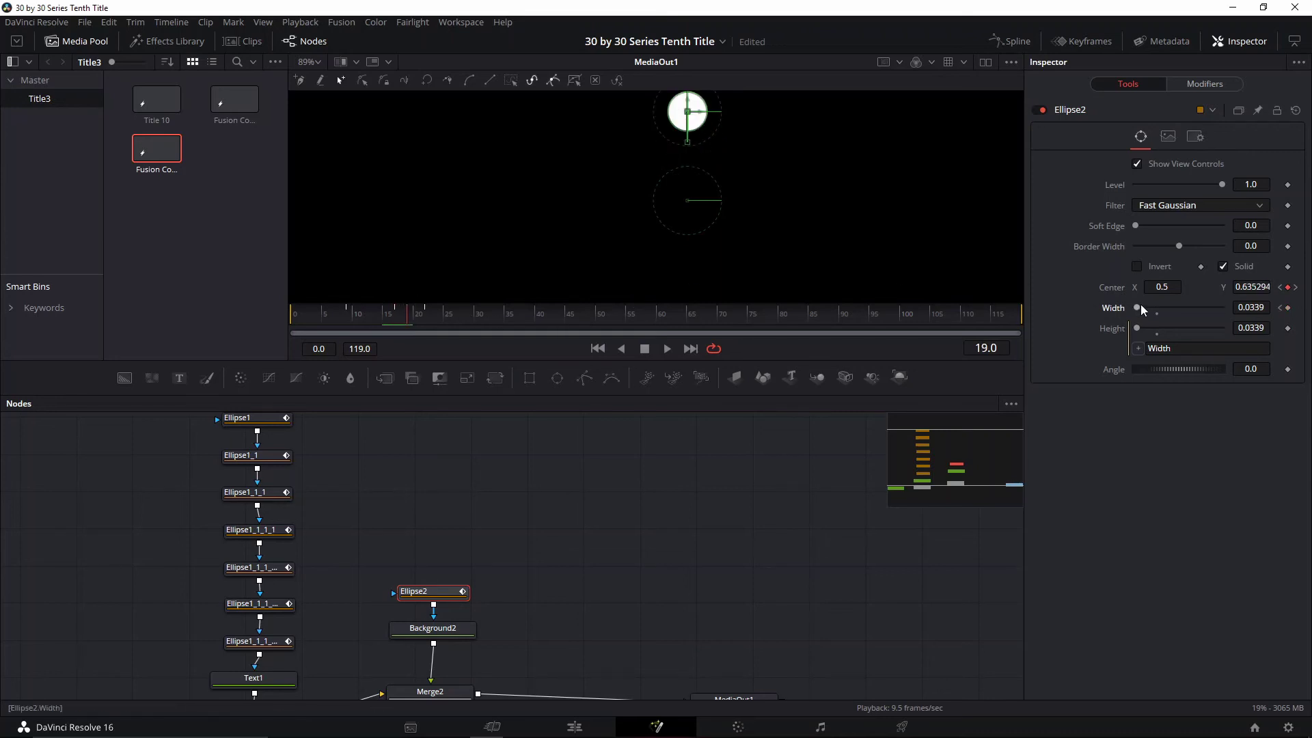
drag(1137, 309, 1134, 310)
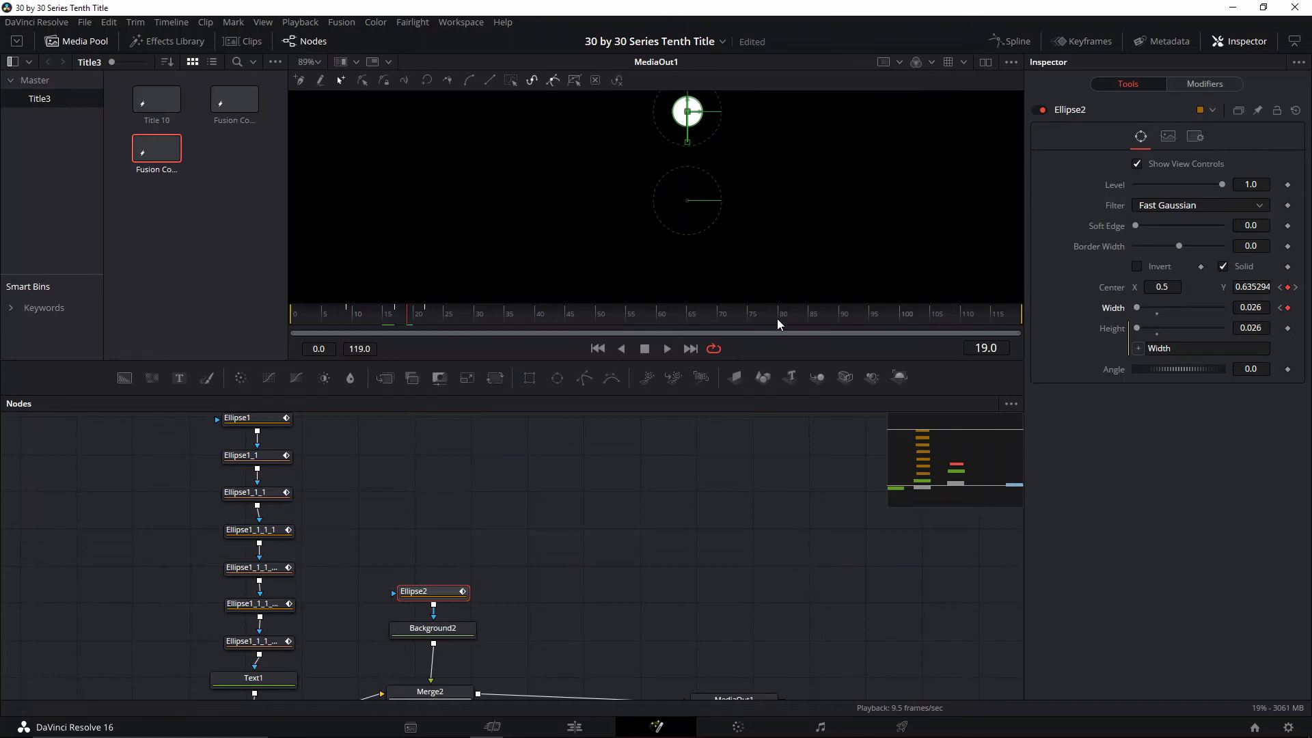
Keyframe Ellipse2's Width at 0.0 on frame 22 and save the project.
key(Right)
key(Right)
key(Right)
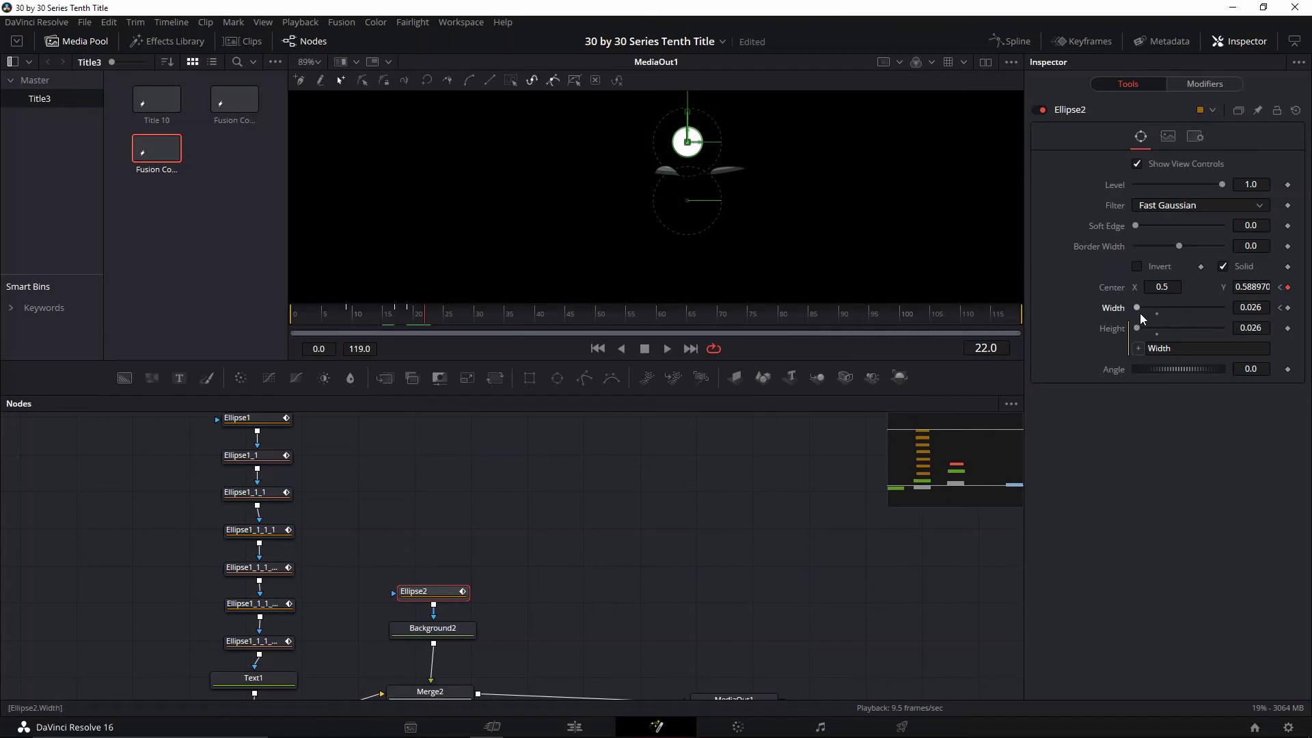
drag(1138, 311, 1132, 309)
key(ctrl+s)
Play back the opening from the ball's drop to check how it shrinks away as the SUALVI text is revealed.
drag(423, 316, 388, 322)
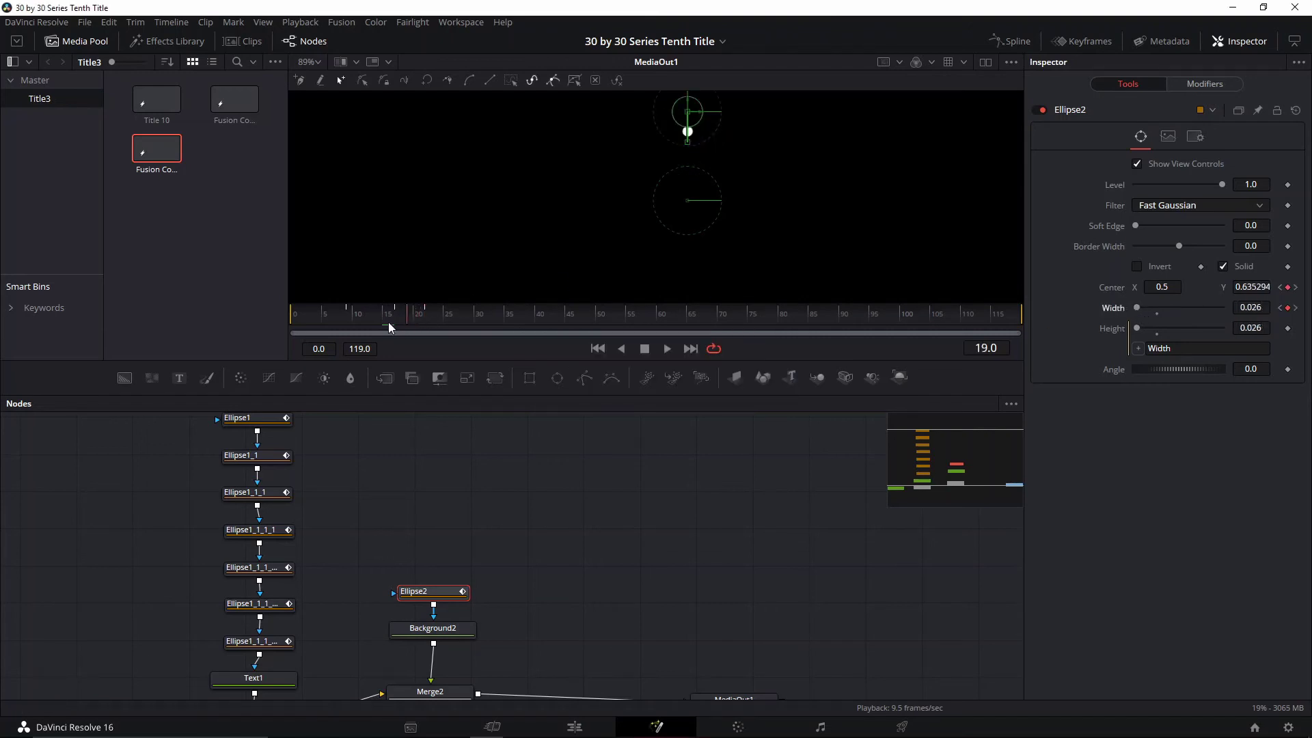
click(354, 321)
key(space)
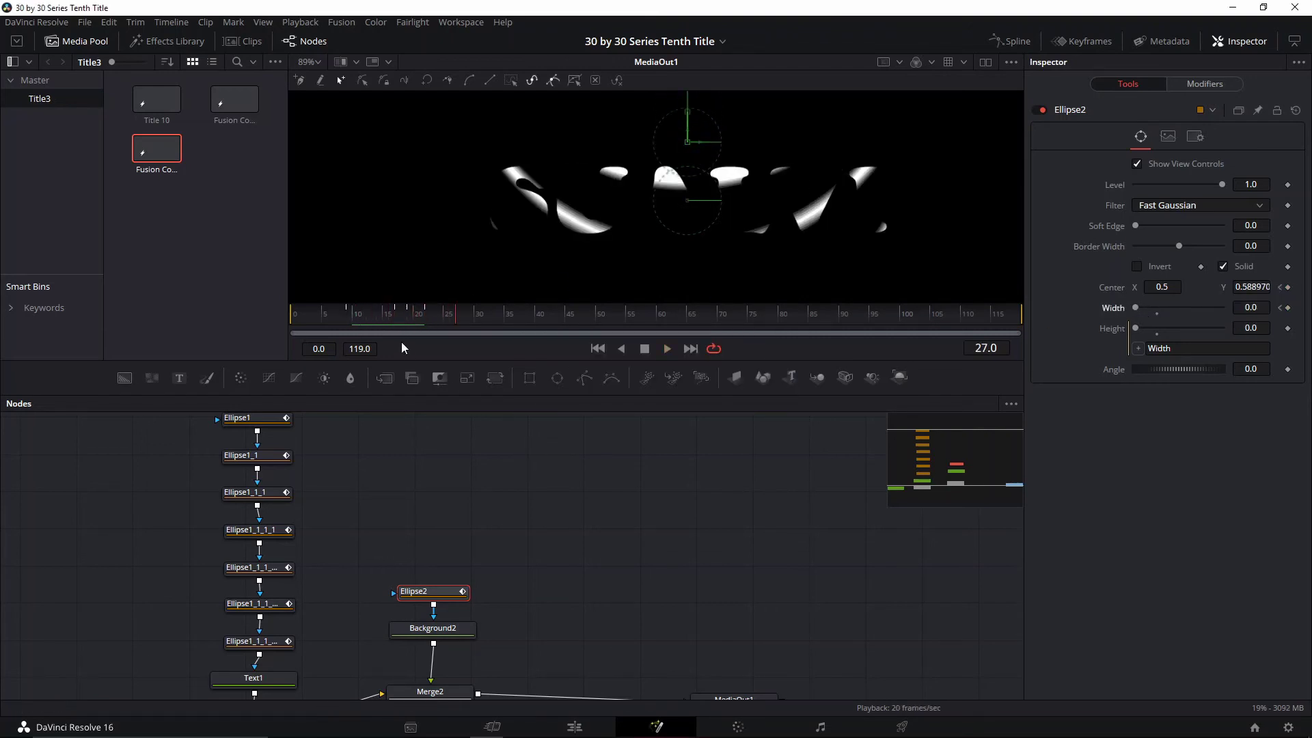
scroll(711, 237, down, 5)
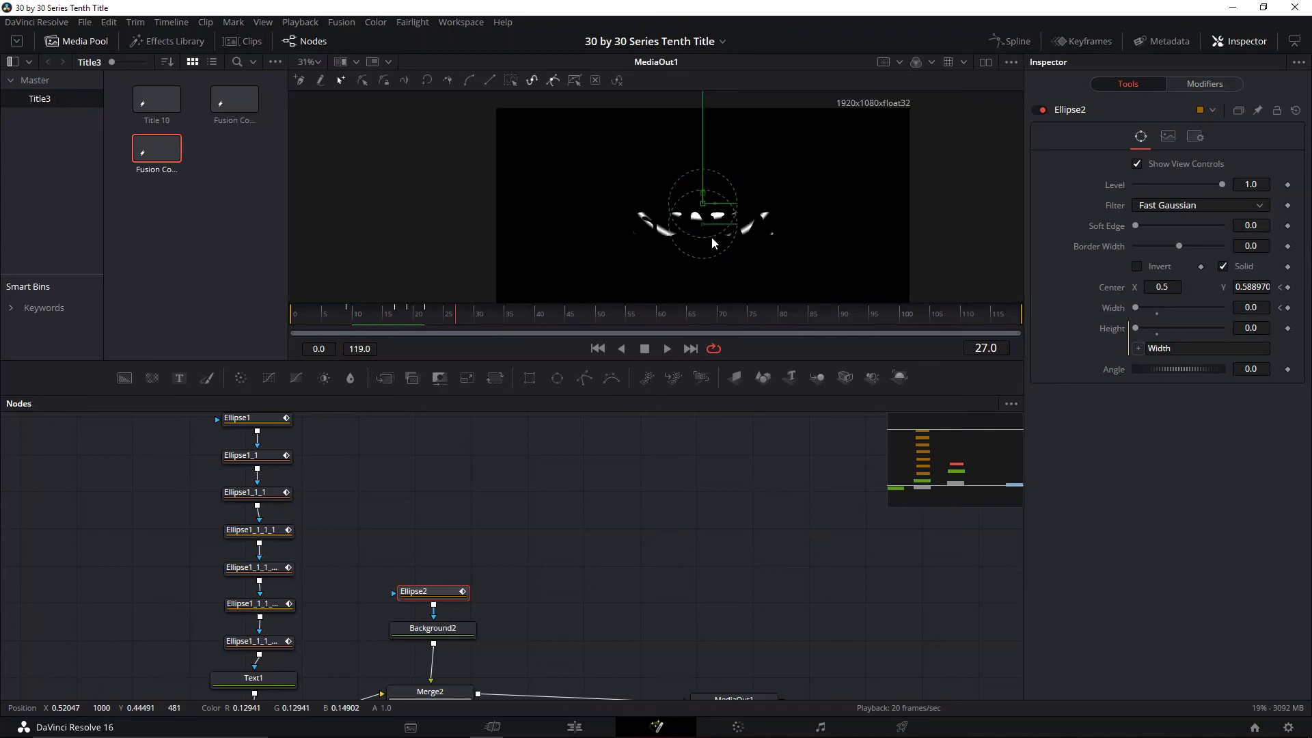
drag(679, 211, 662, 232)
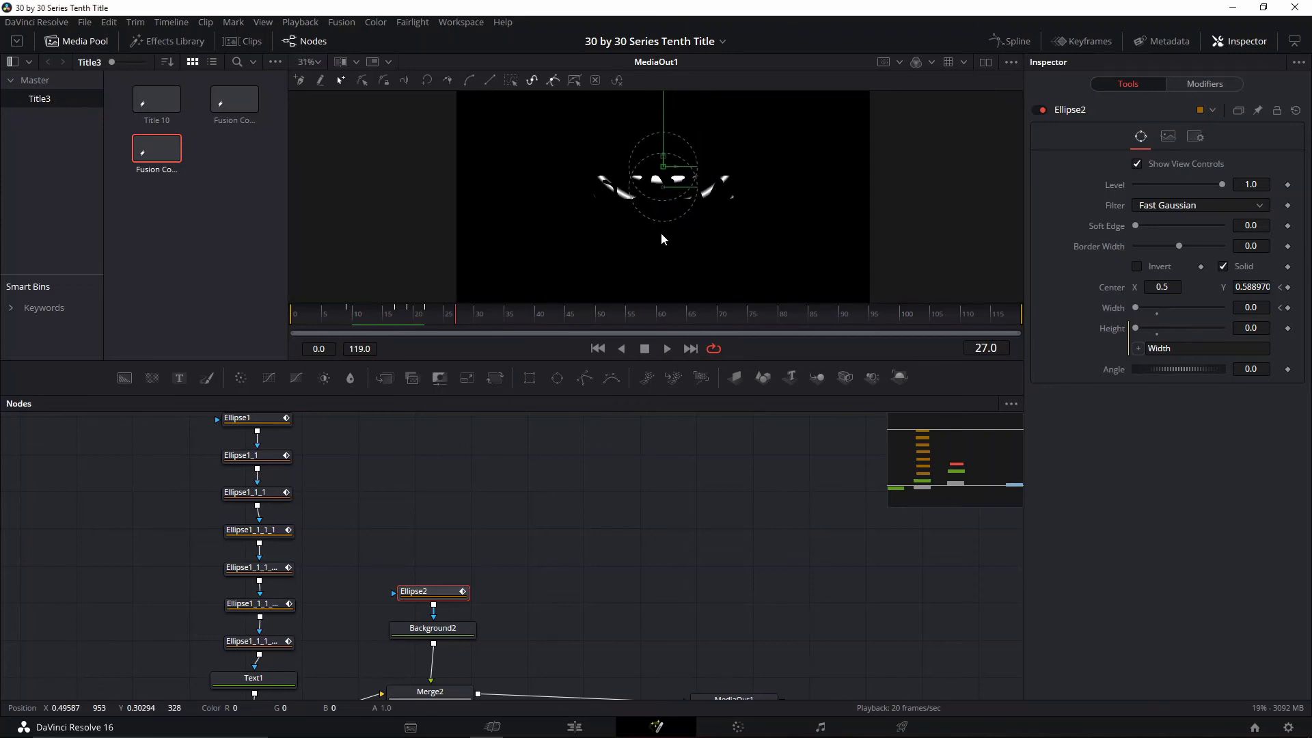
drag(632, 468, 659, 451)
scroll(671, 202, down, 1)
drag(671, 203, 628, 235)
scroll(644, 244, down, 1)
drag(353, 317, 296, 345)
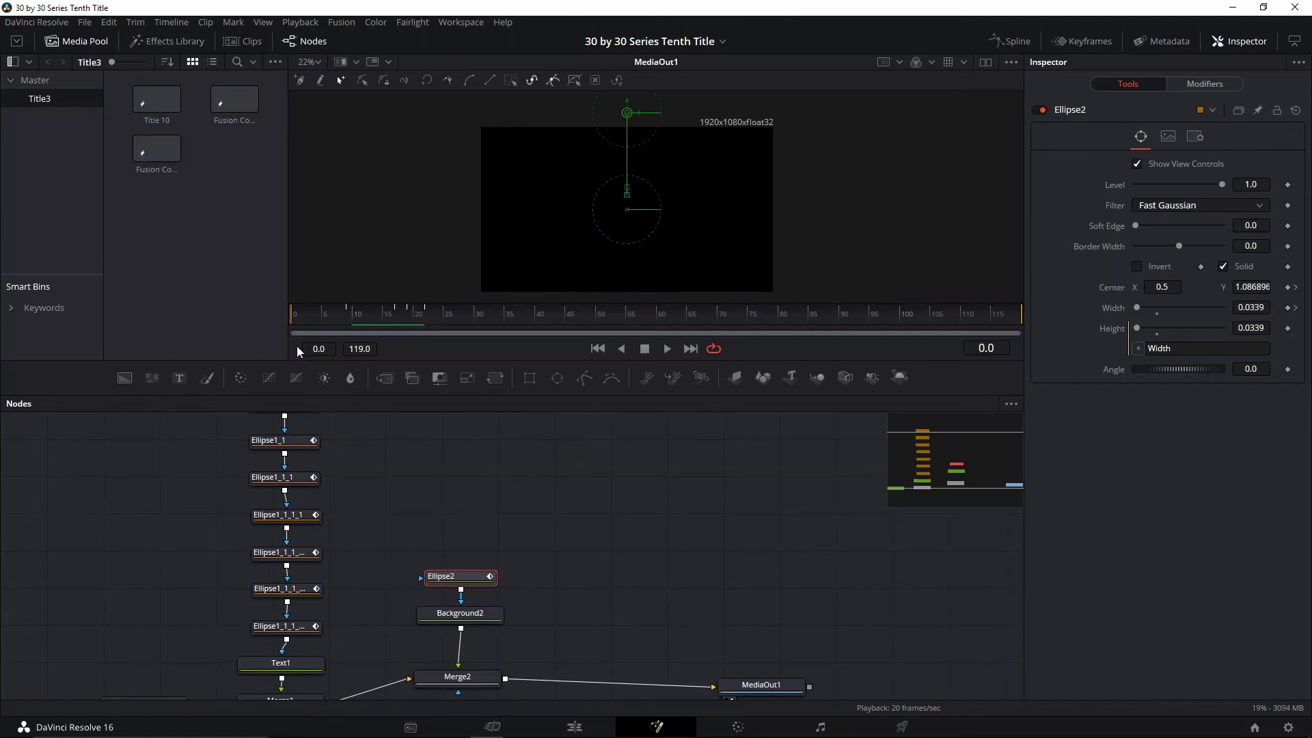
click(632, 469)
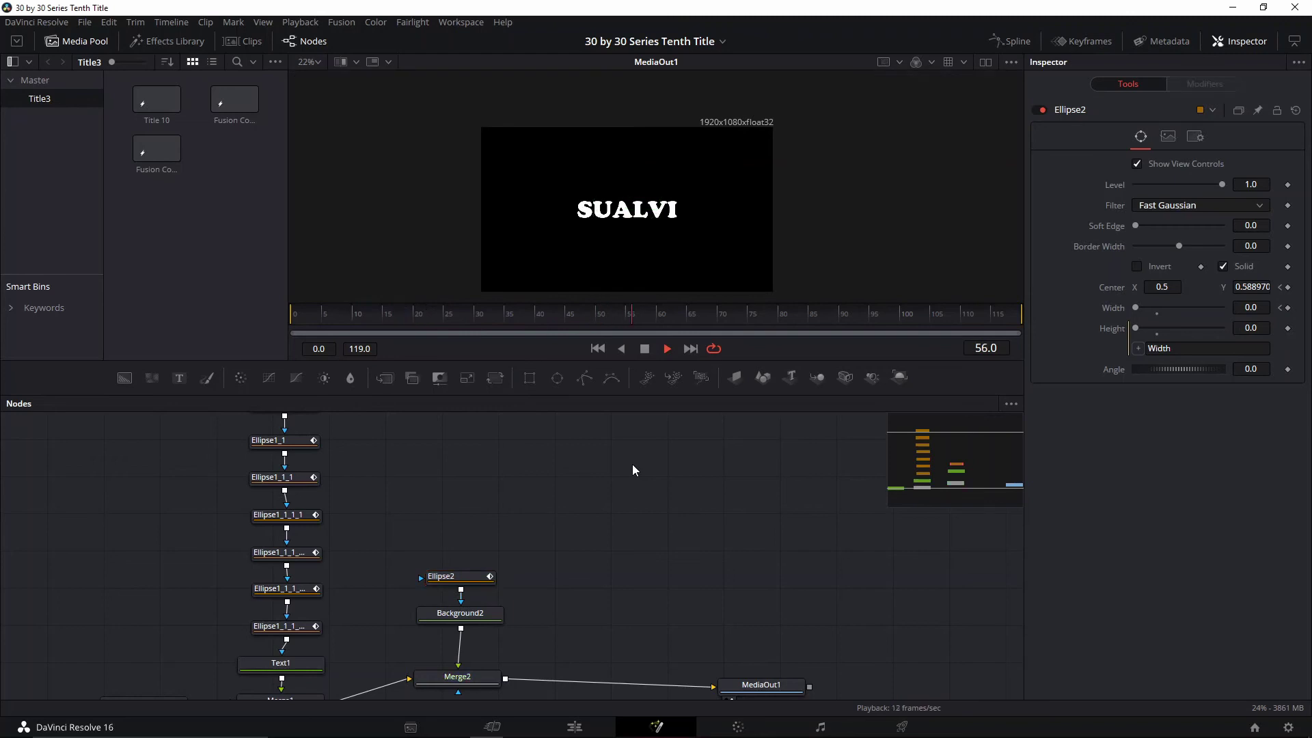
Enable Motion Blur on Ellipse2 with Quality 5 and a Shutter Angle of 100.
click(459, 576)
click(358, 317)
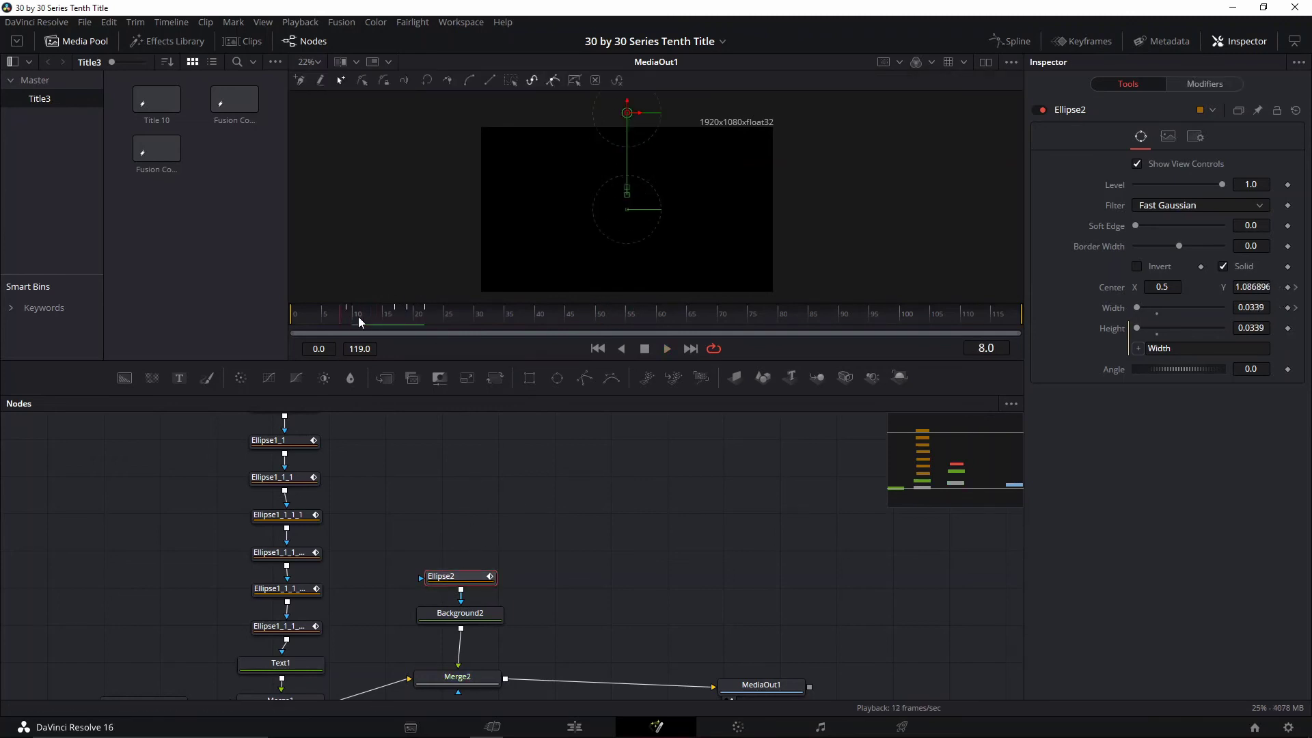
click(1195, 136)
click(1138, 182)
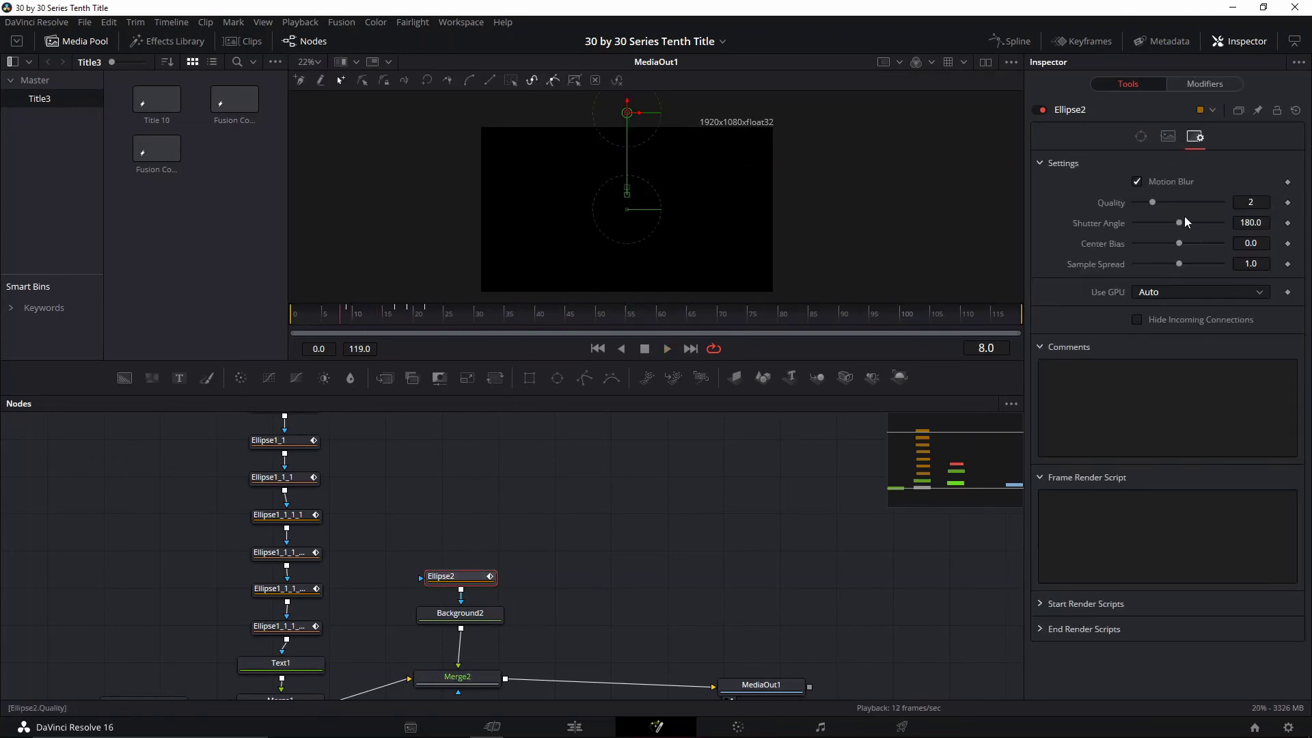
drag(1177, 206, 1179, 205)
key(Tab)
text(100)
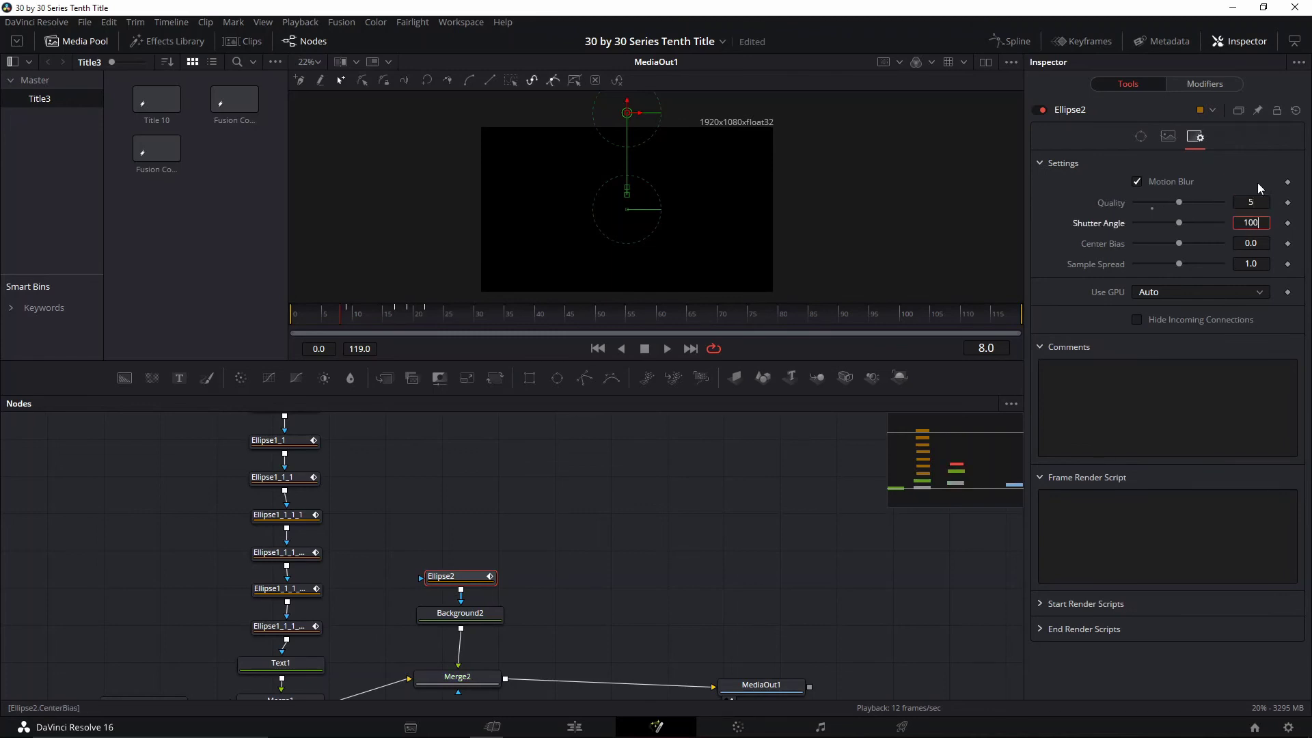
key(Tab)
key(Return)
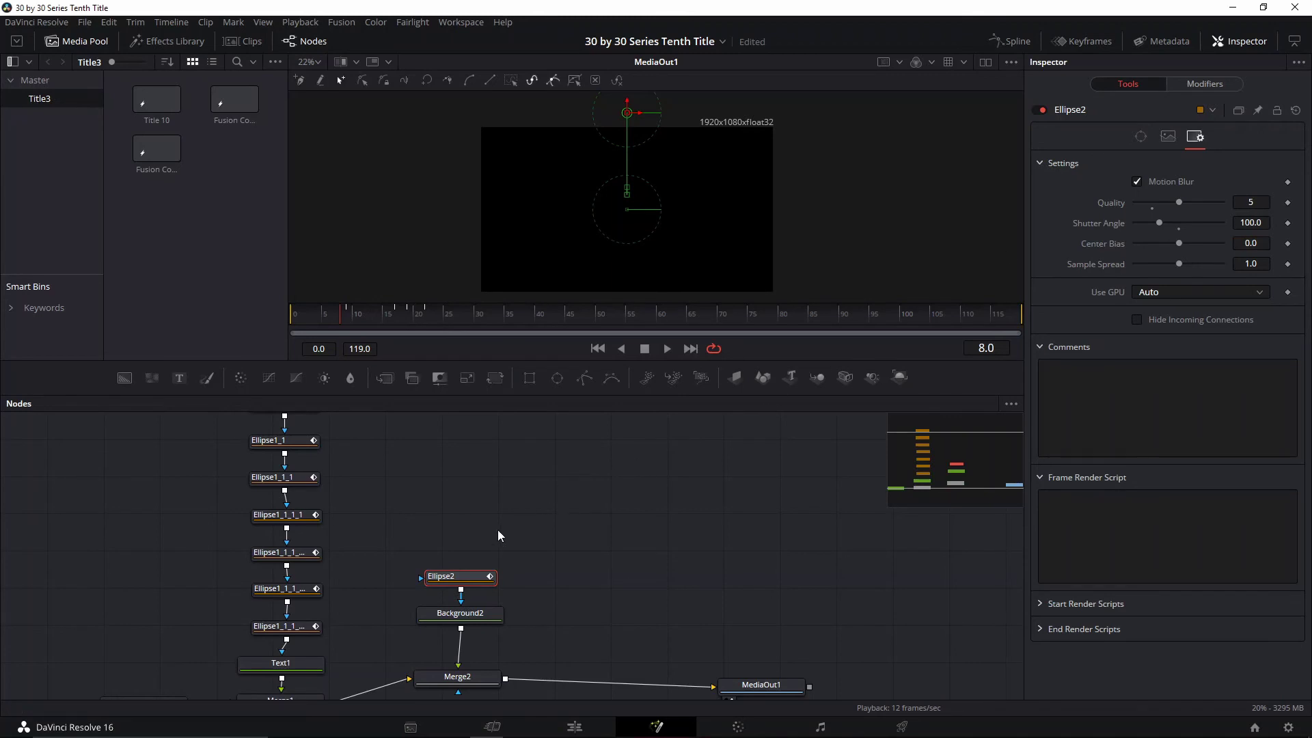
Display Ellipse2's Center path and Height = Width curves together with its Width curve in the Spline editor.
drag(549, 518, 658, 517)
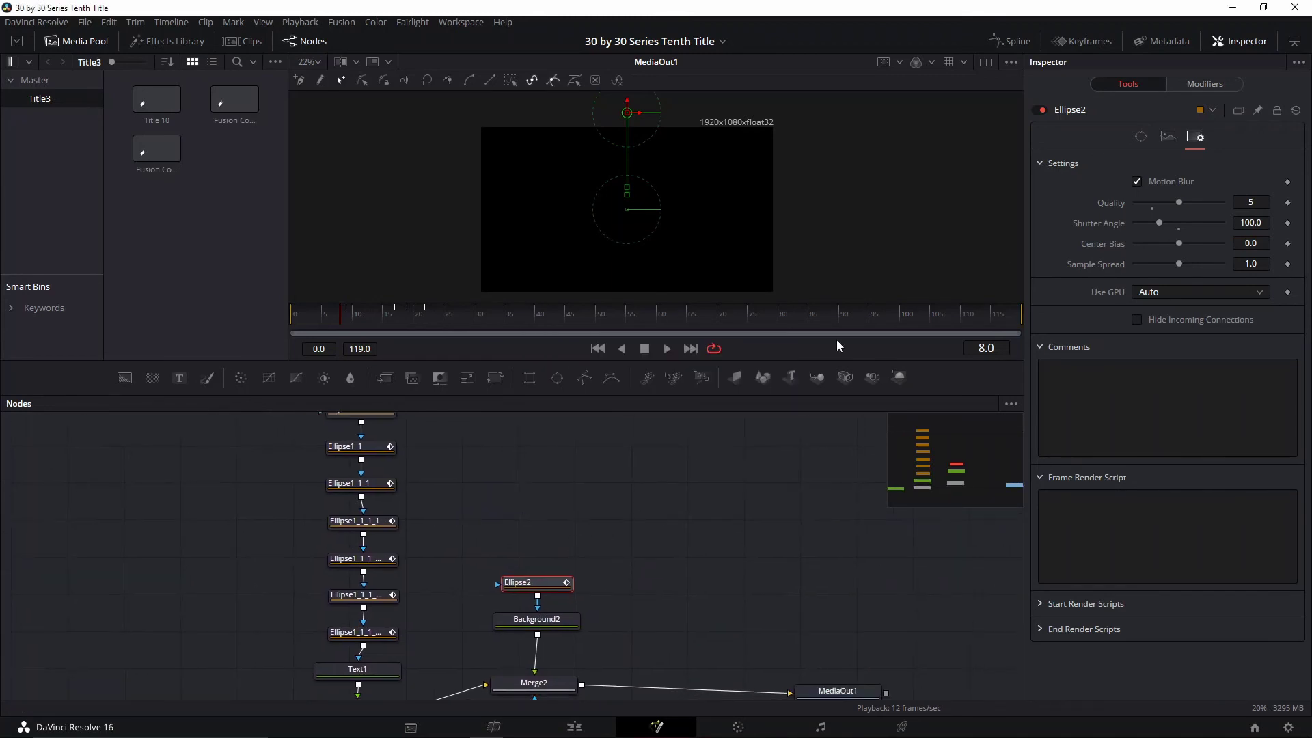
click(1014, 44)
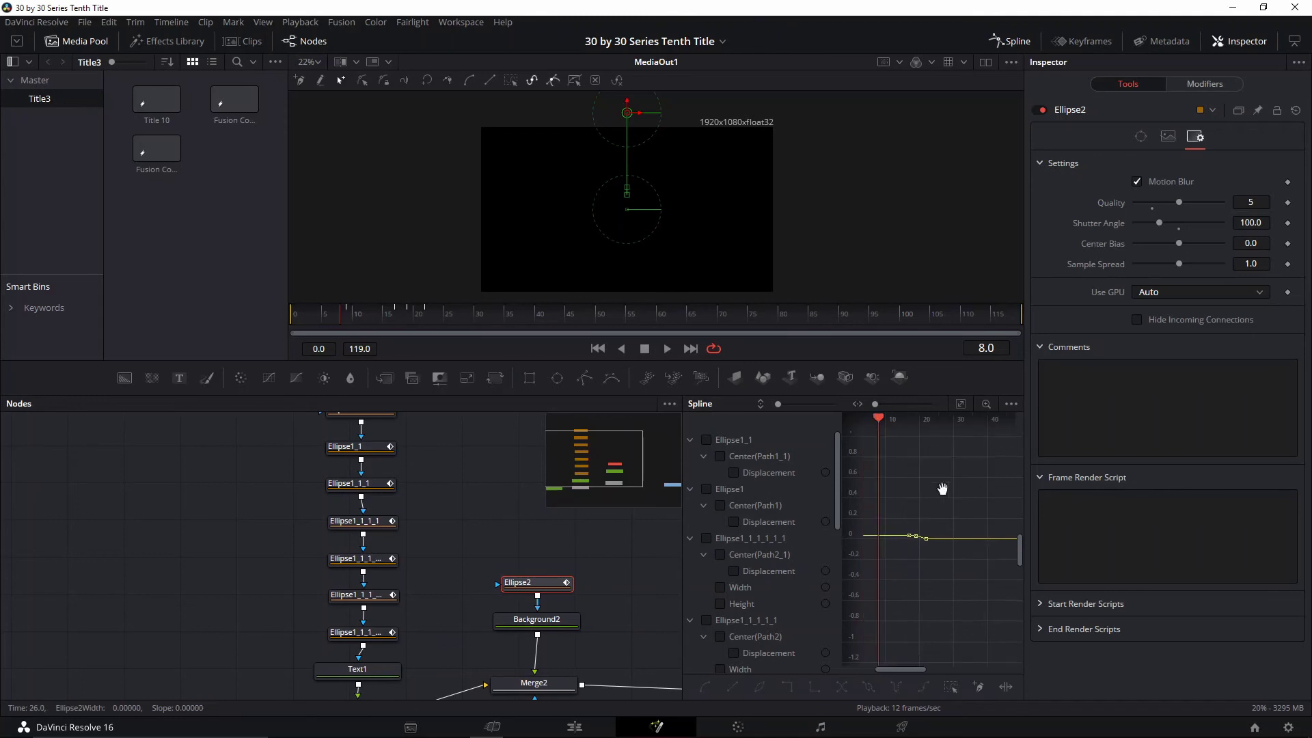
scroll(931, 509, down, 6)
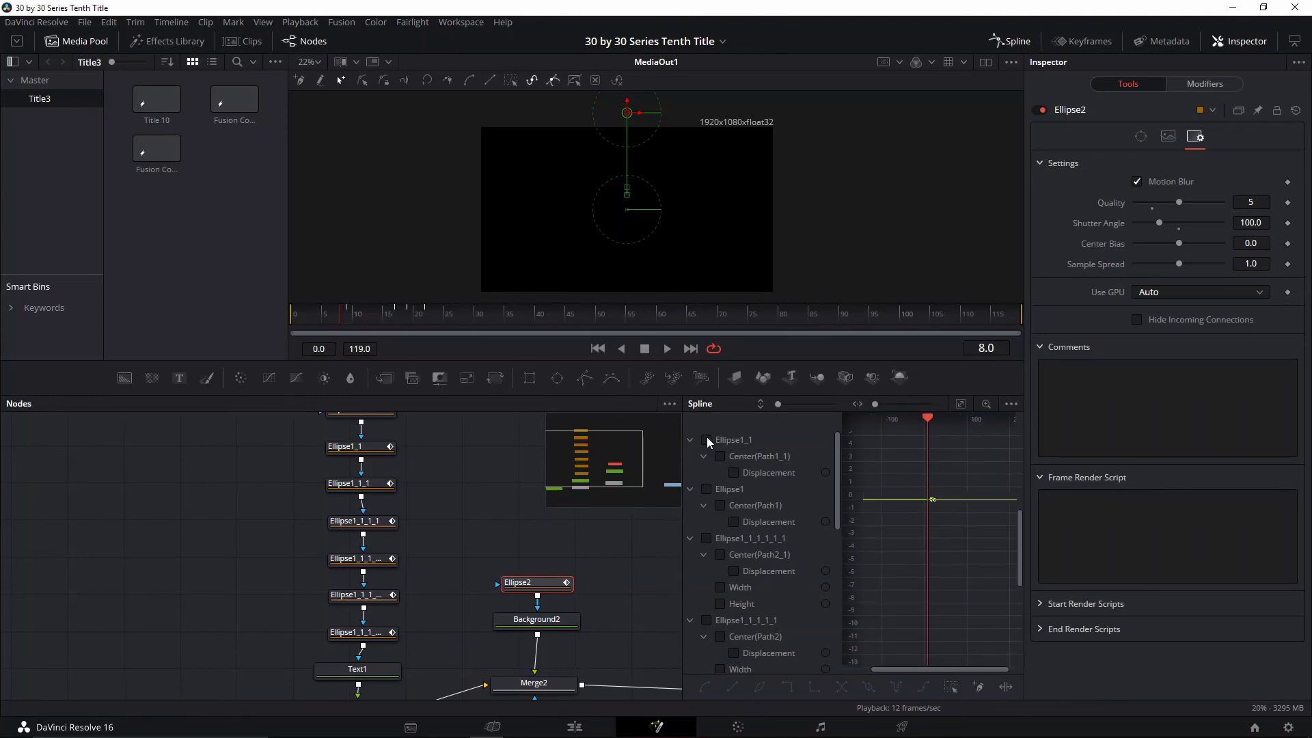
scroll(751, 526, down, 5)
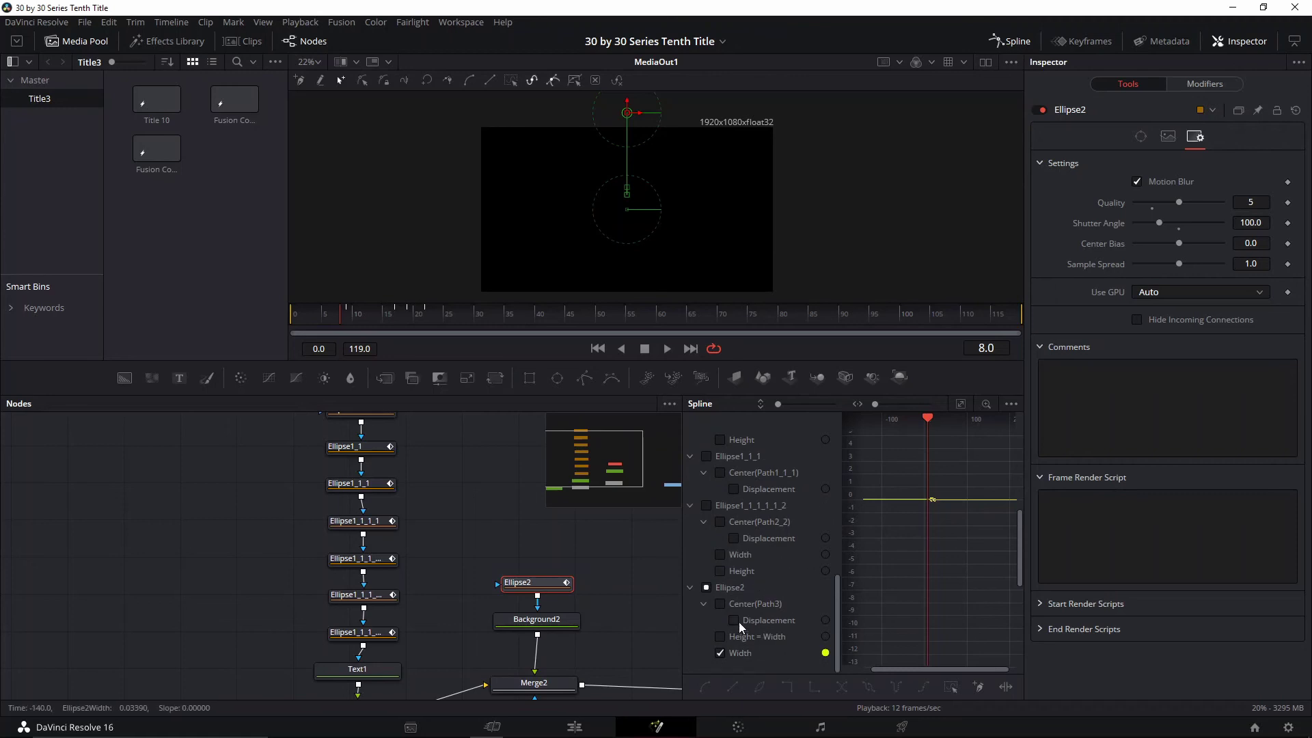
click(717, 606)
click(720, 636)
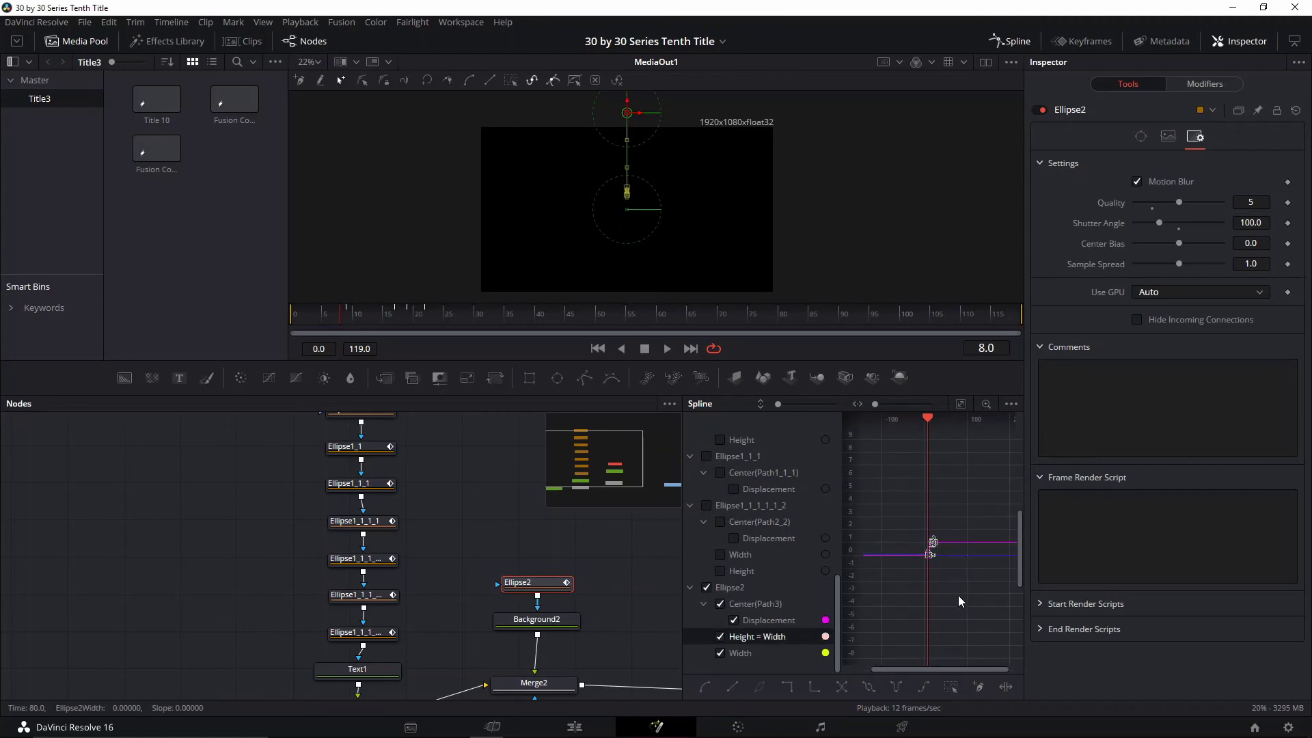
scroll(949, 592, up, 1)
click(1016, 42)
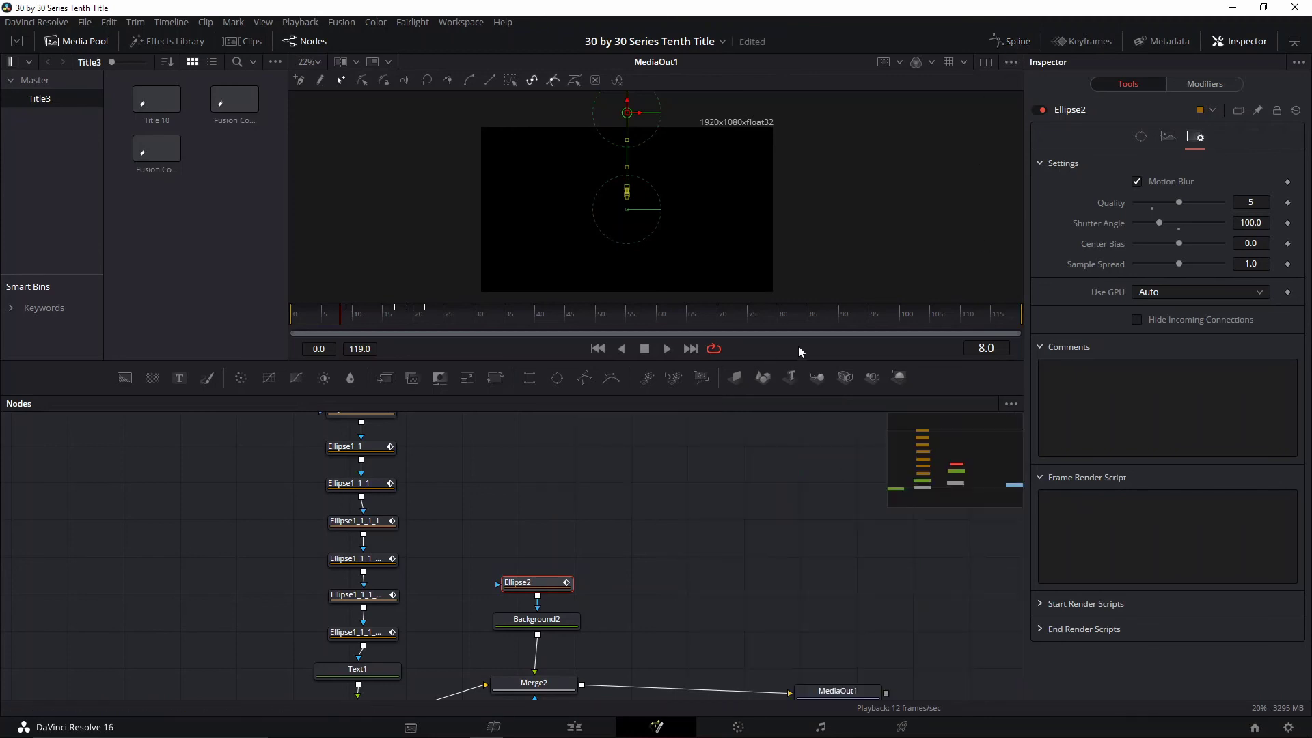
Select all seven Ellipse1 mask nodes chained above Text1 and open the Spline editor.
drag(518, 441, 401, 673)
scroll(555, 547, down, 3)
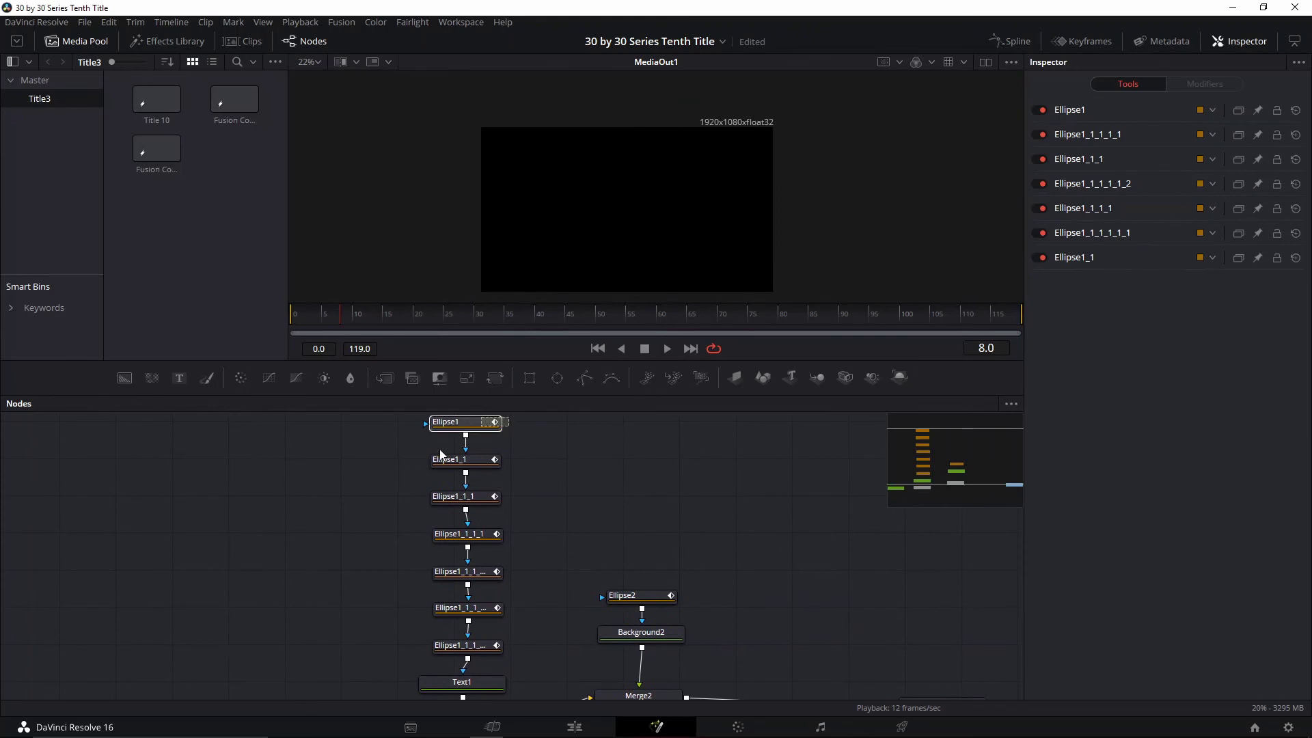
drag(512, 418, 359, 659)
drag(541, 429, 397, 646)
drag(542, 424, 334, 663)
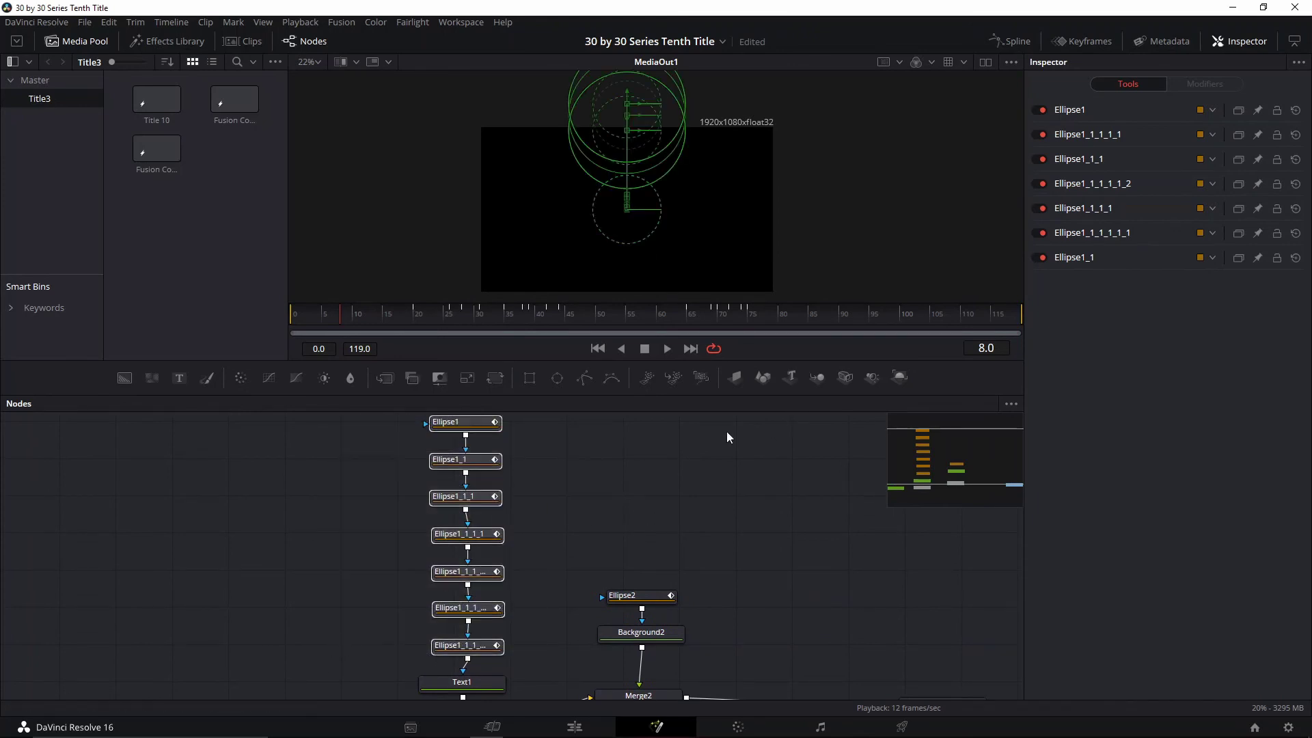
click(1009, 39)
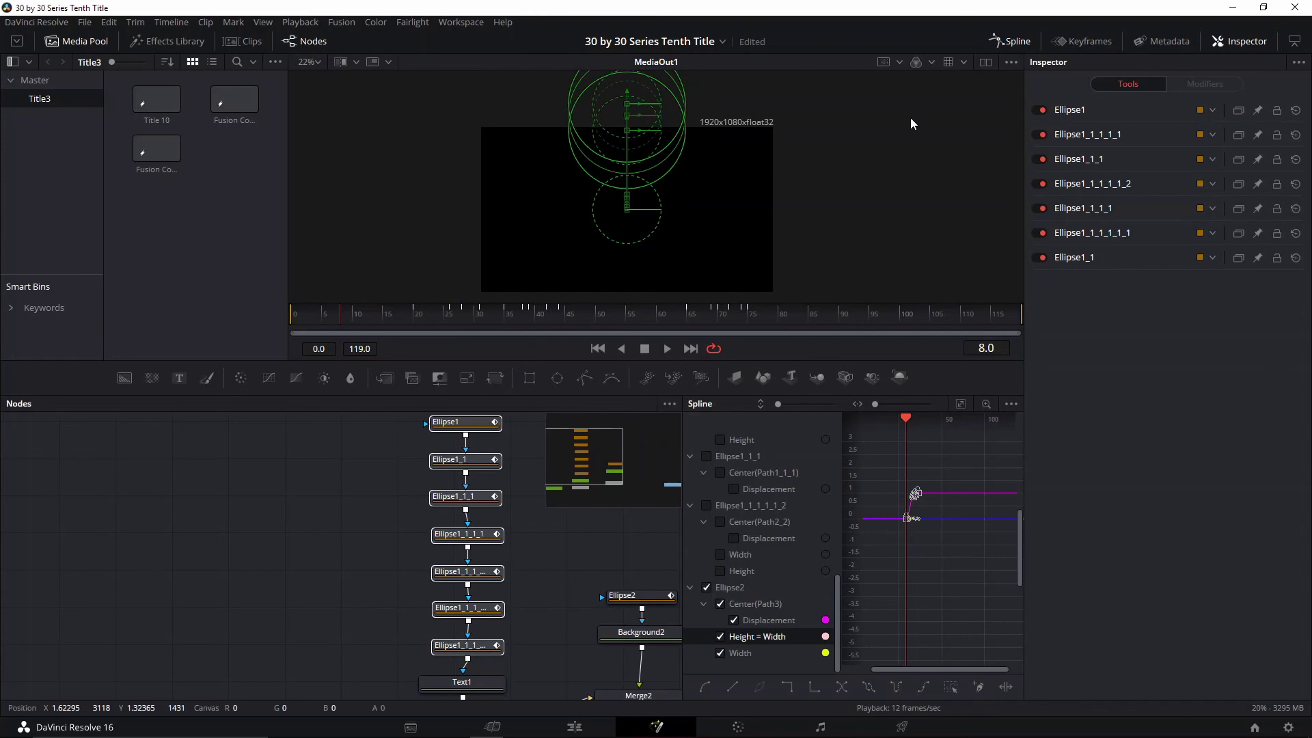
Hide Ellipse2's curves in the Spline editor and show the curves of all seven Ellipse1 masks.
click(707, 587)
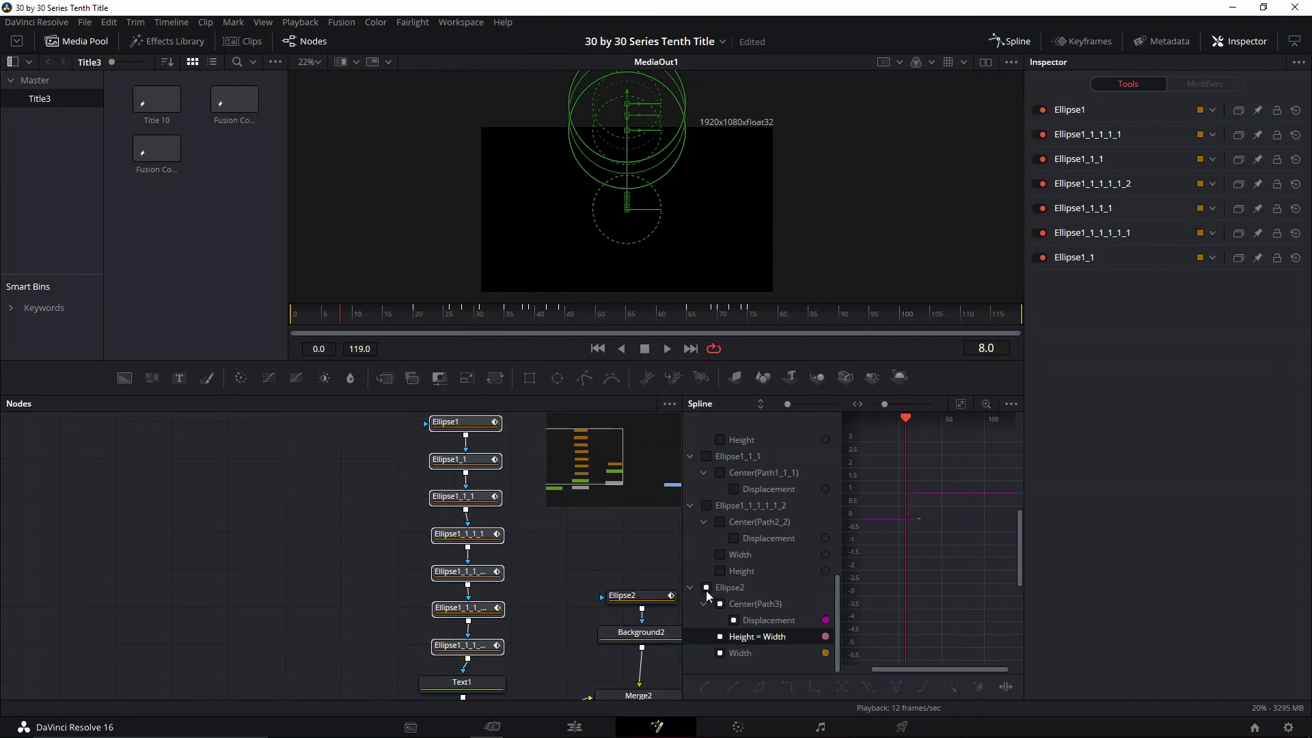
click(705, 507)
click(705, 455)
scroll(715, 479, up, 2)
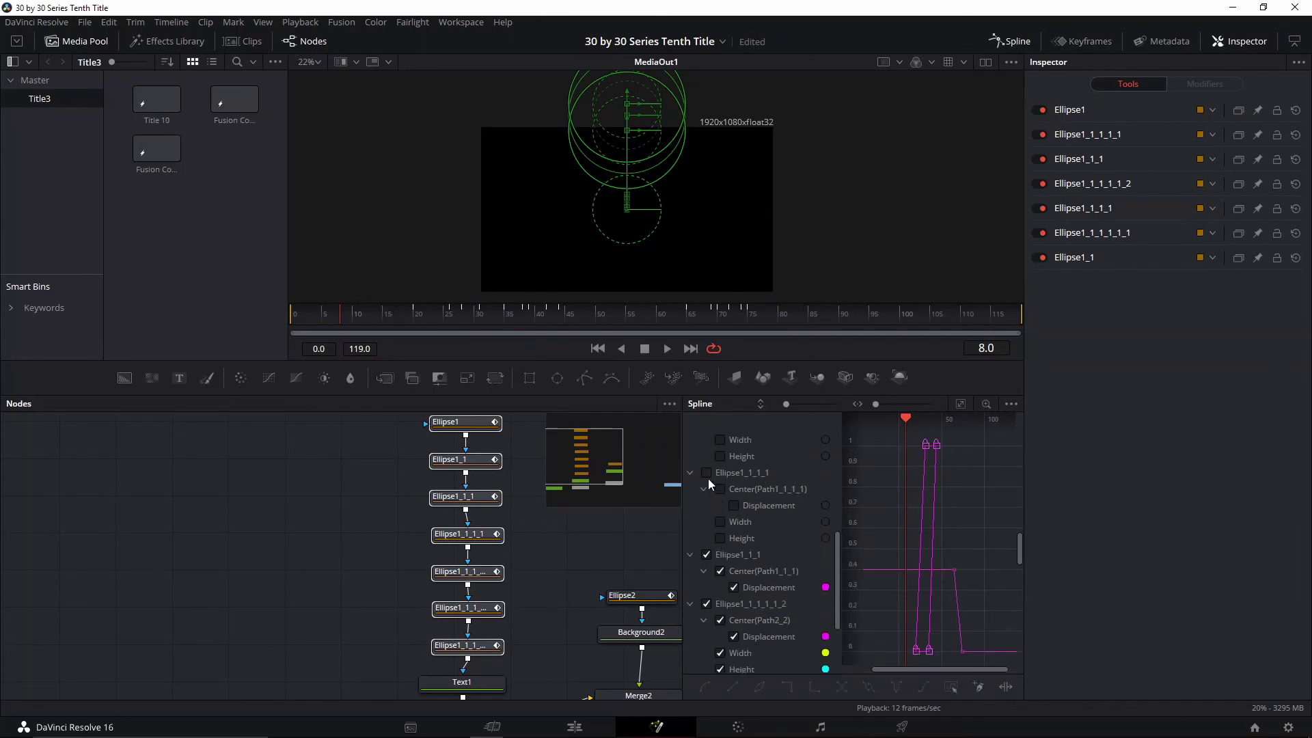
click(715, 474)
scroll(728, 481, up, 2)
click(706, 489)
scroll(715, 487, up, 3)
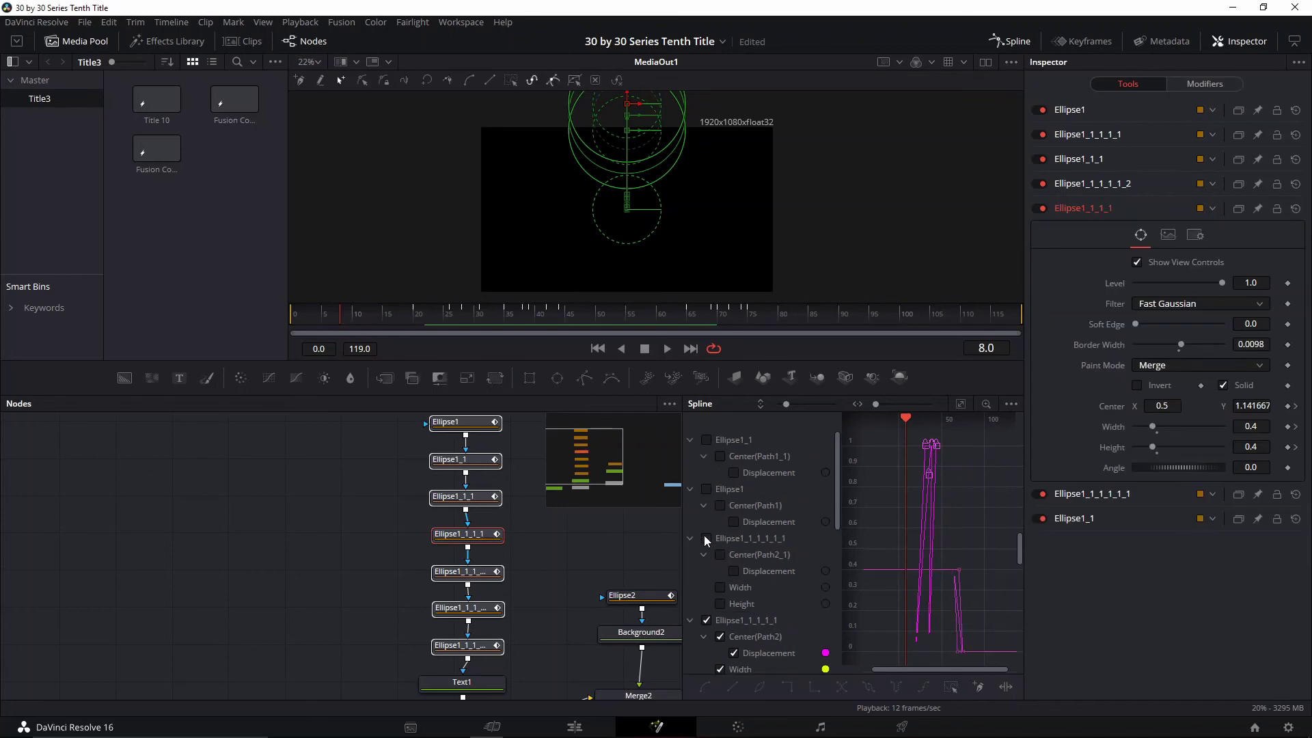
click(706, 539)
click(706, 489)
click(706, 439)
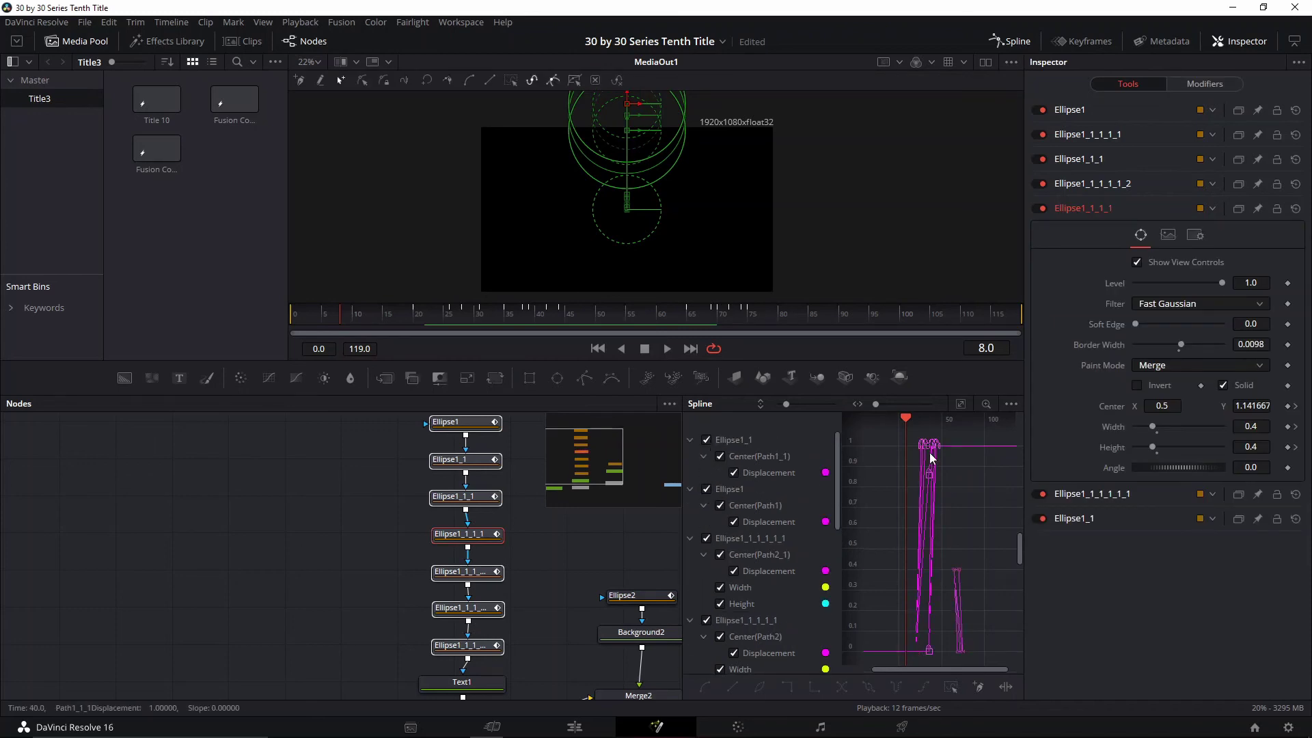
Select all the displayed keyframes of the Ellipse1 masks in the spline graph, close the Spline editor and save the project.
drag(866, 437, 981, 666)
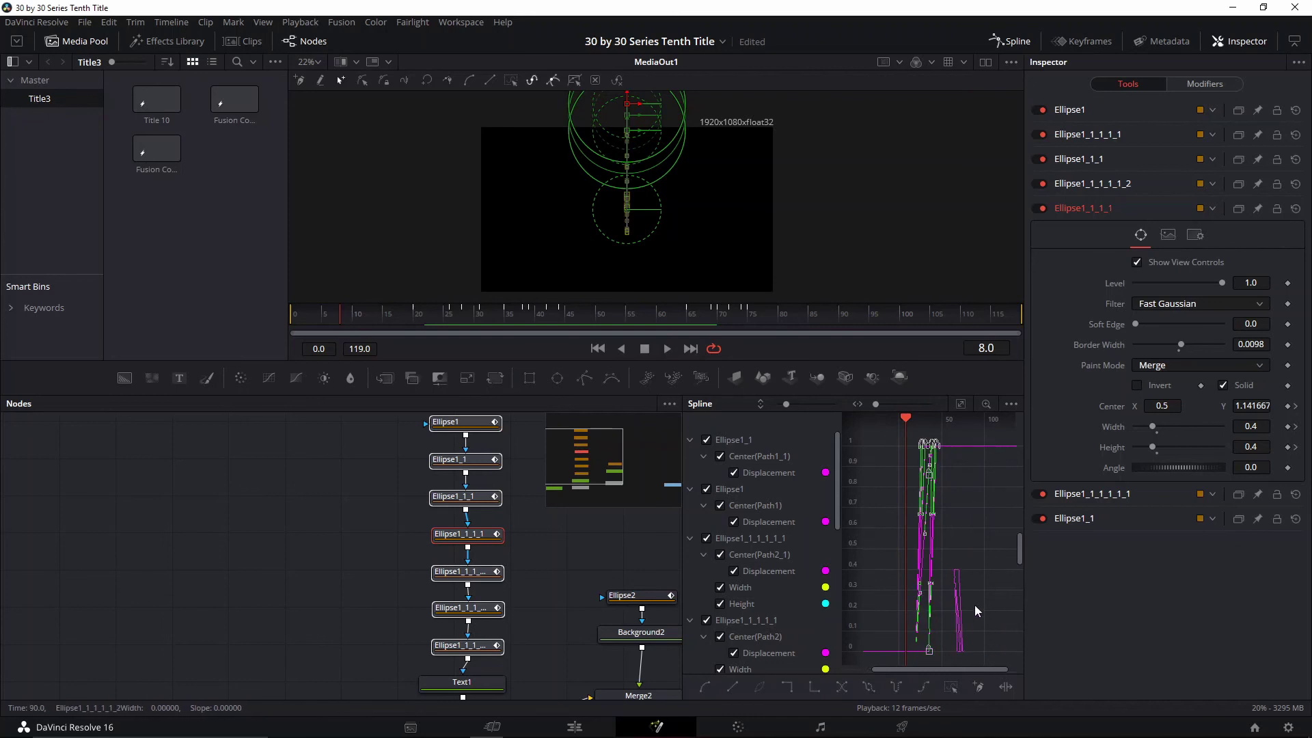
scroll(974, 605, down, 6)
scroll(951, 585, up, 5)
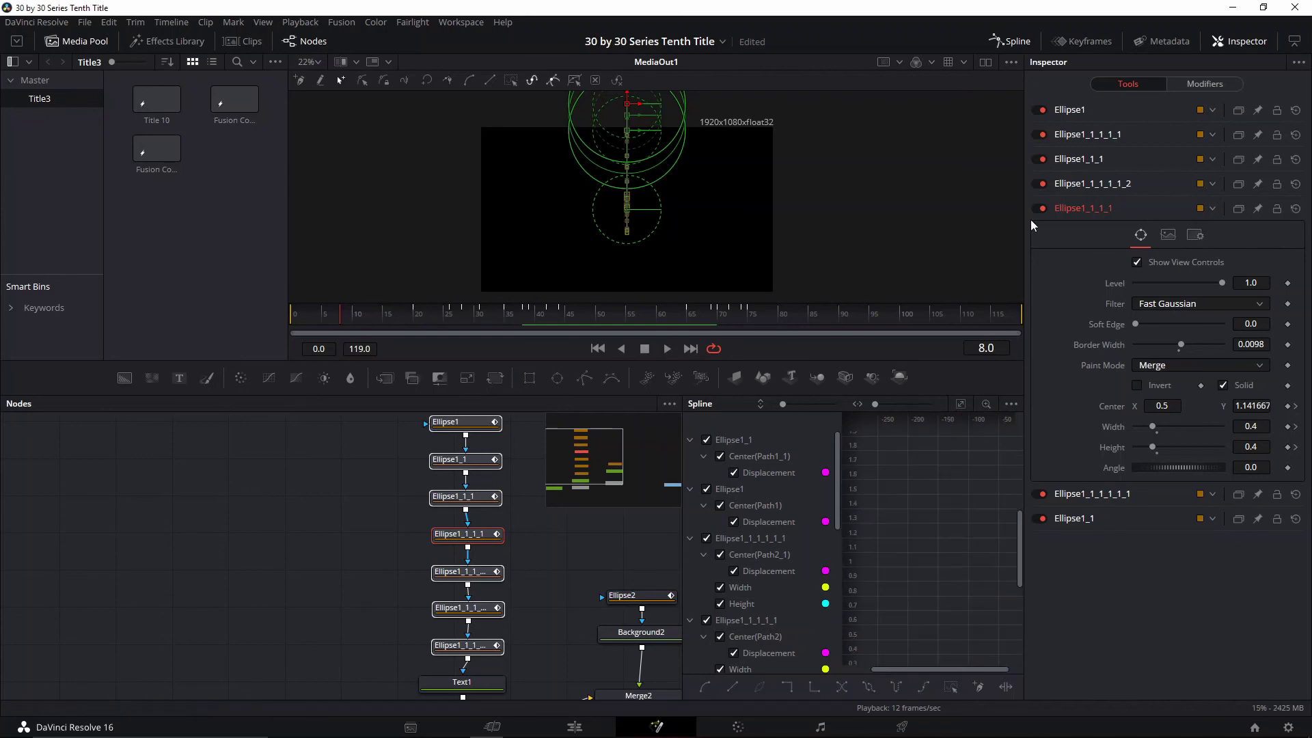
click(1014, 46)
key(ctrl+s)
Make Background1 fully transparent by setting its Alpha to 0.0.
drag(790, 567, 831, 457)
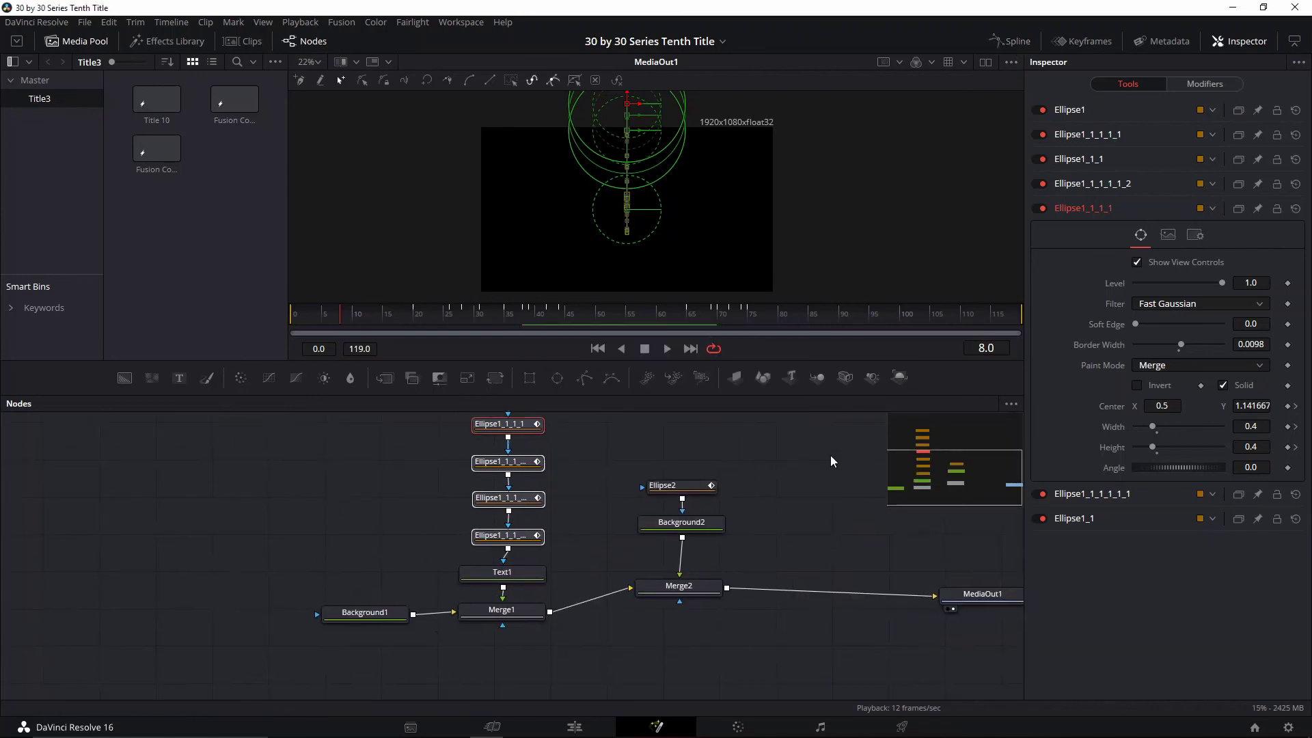
click(339, 615)
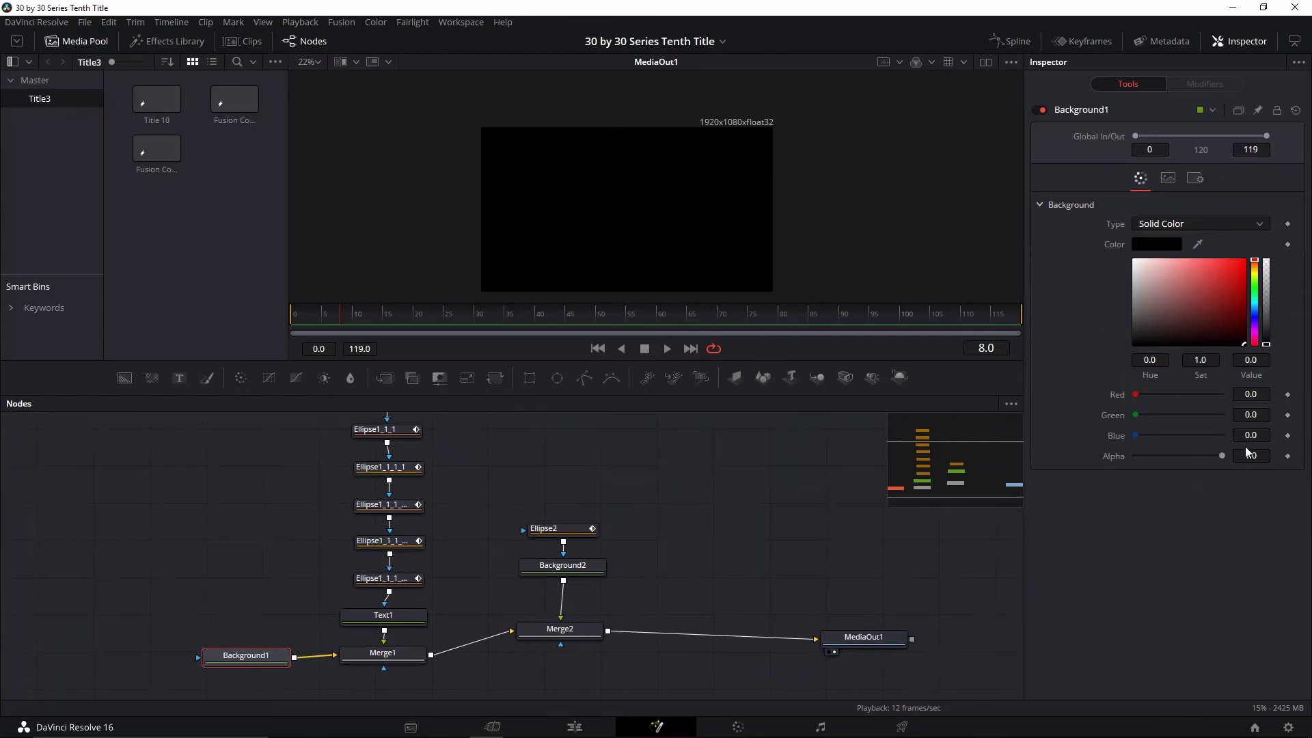
drag(1222, 455, 1063, 489)
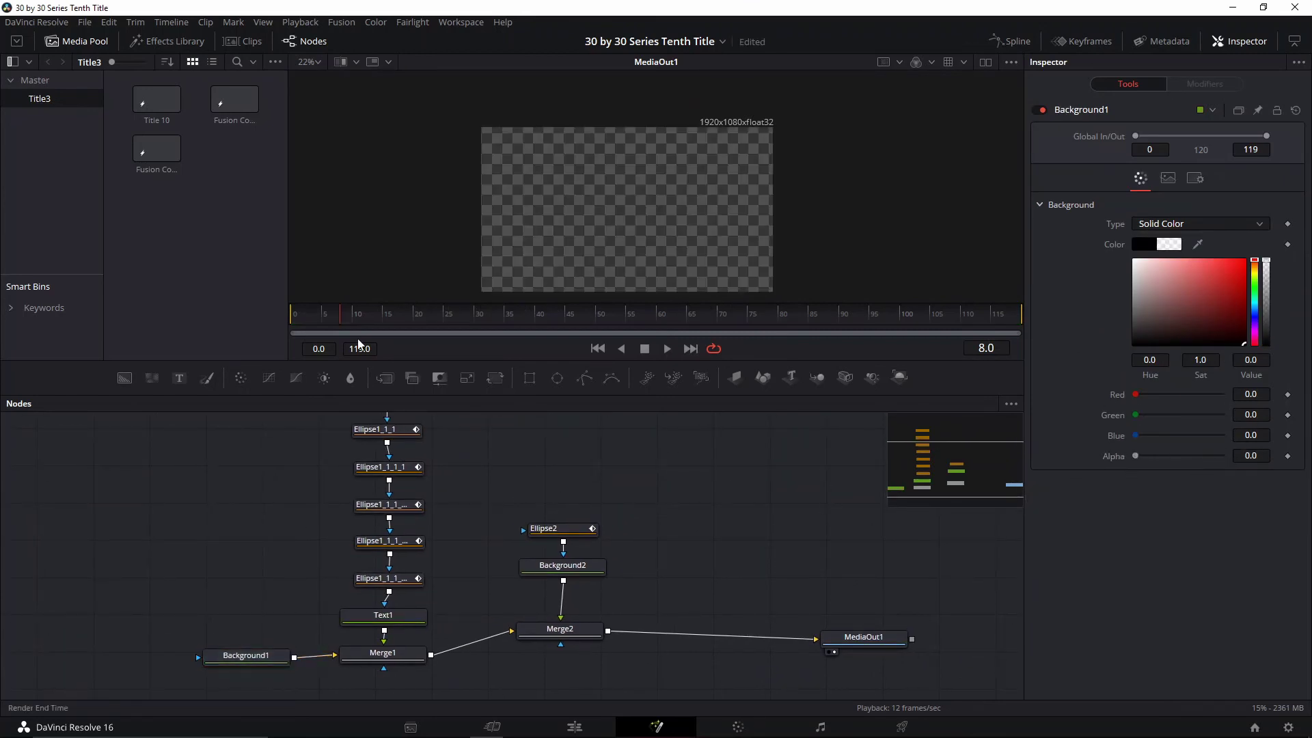
Play back the Fusion composition to check the SUALVI title animation over the transparent background.
key(space)
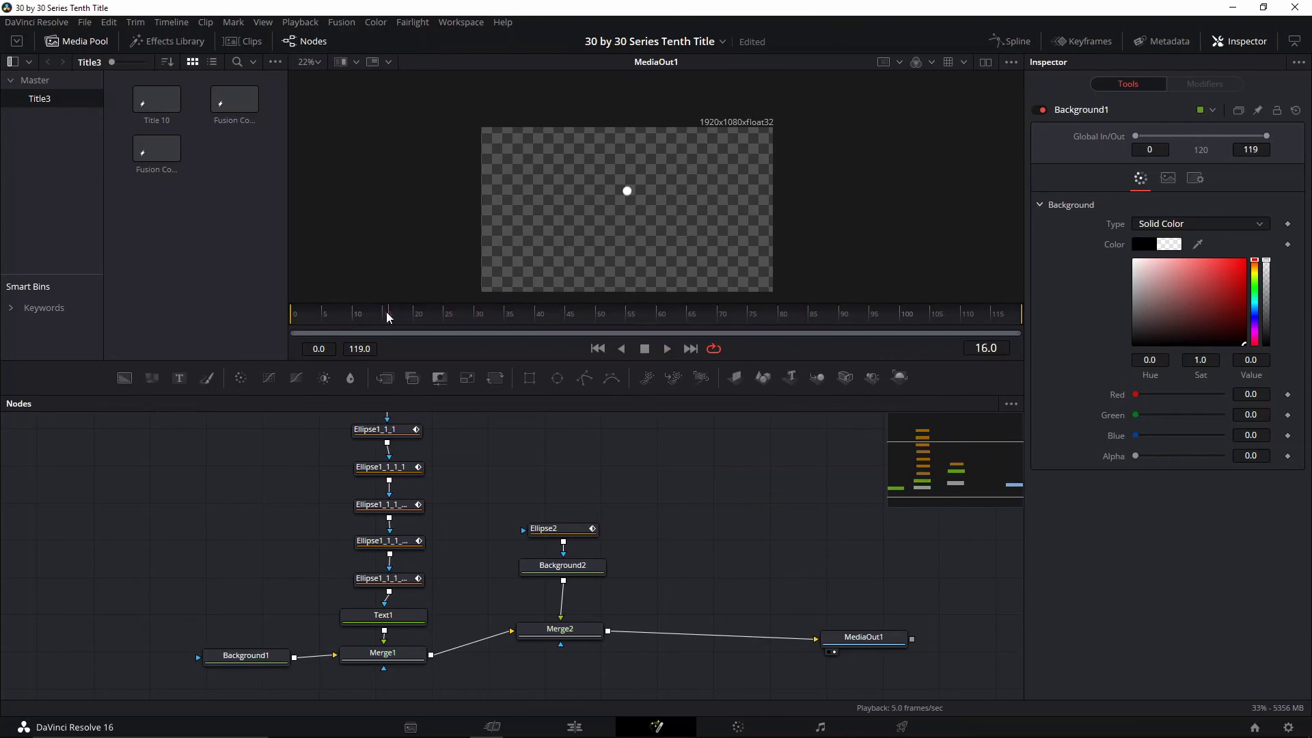
drag(387, 313, 322, 307)
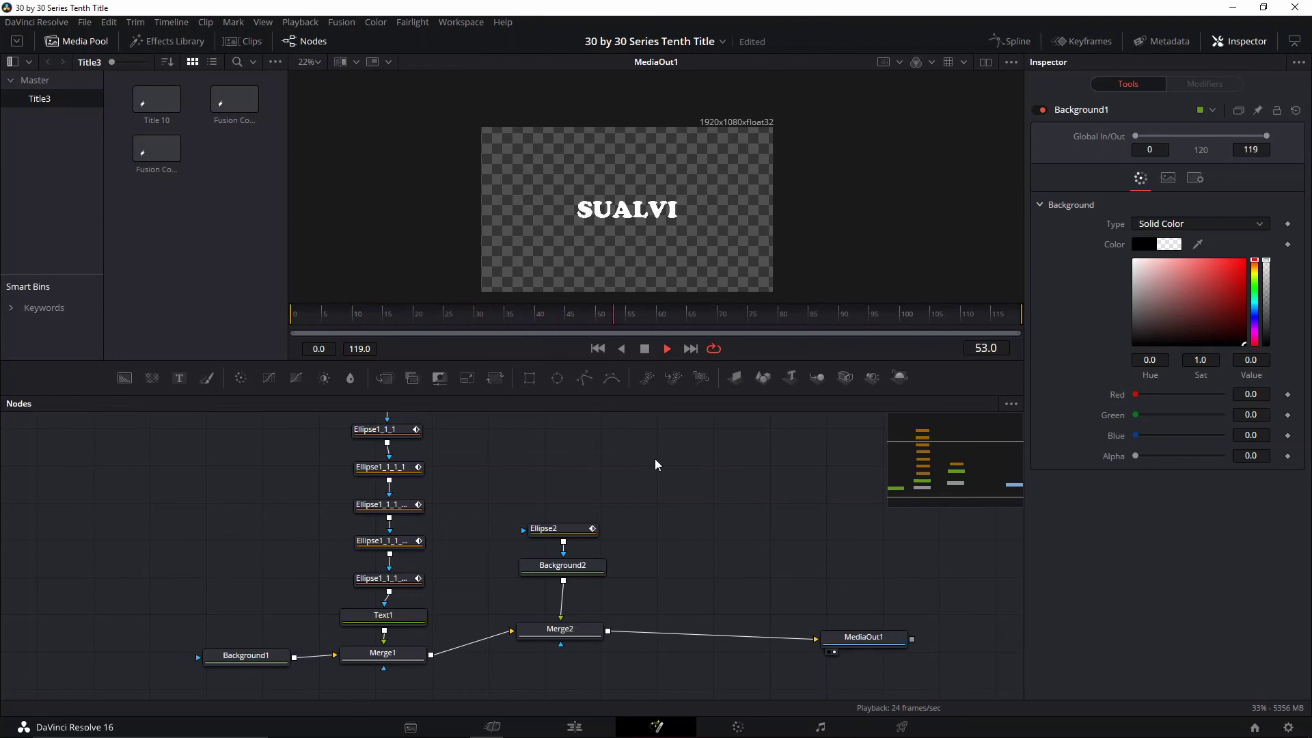
Switch to the Edit page and place the Fusion composition on Video 2 above the end of the boat footage.
click(576, 727)
drag(161, 163, 770, 573)
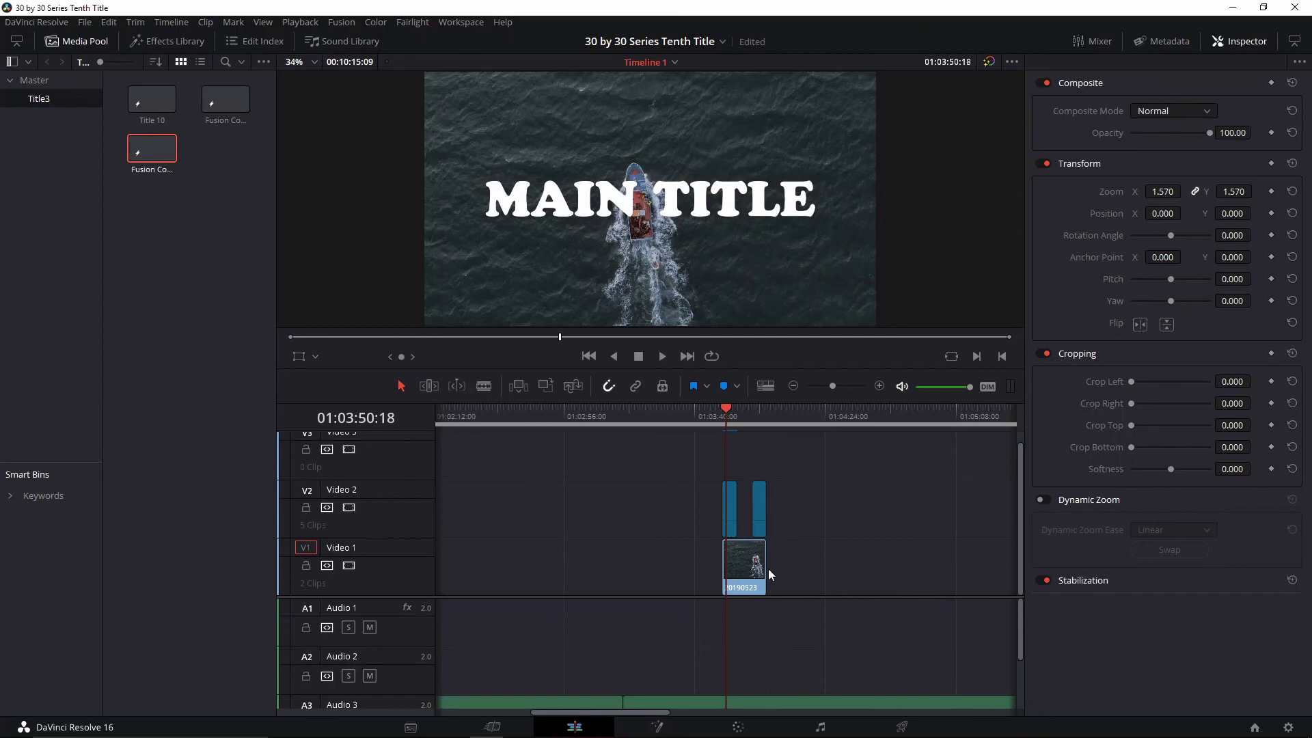
key(space)
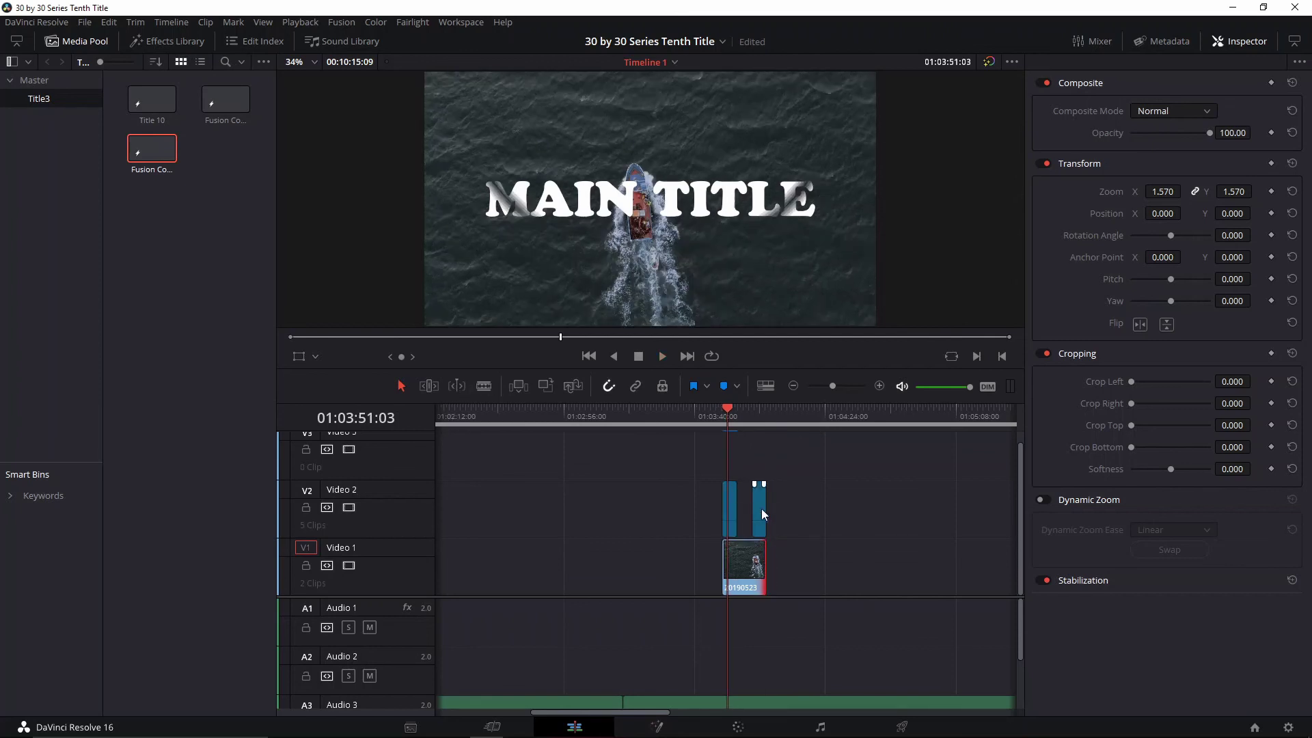
Enable Render Cache Color Output for the newly placed title clip on Video 2 and save the project.
right_click(761, 514)
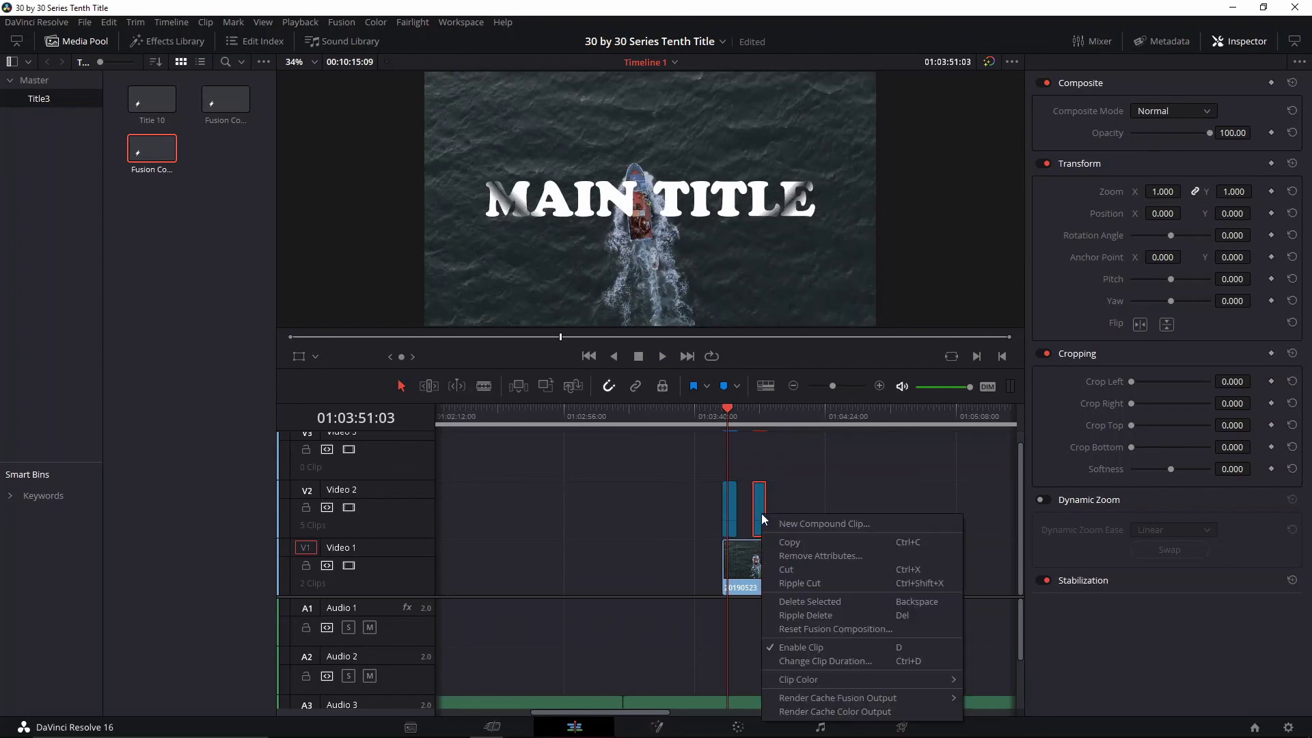
click(829, 711)
click(809, 572)
key(ctrl+s)
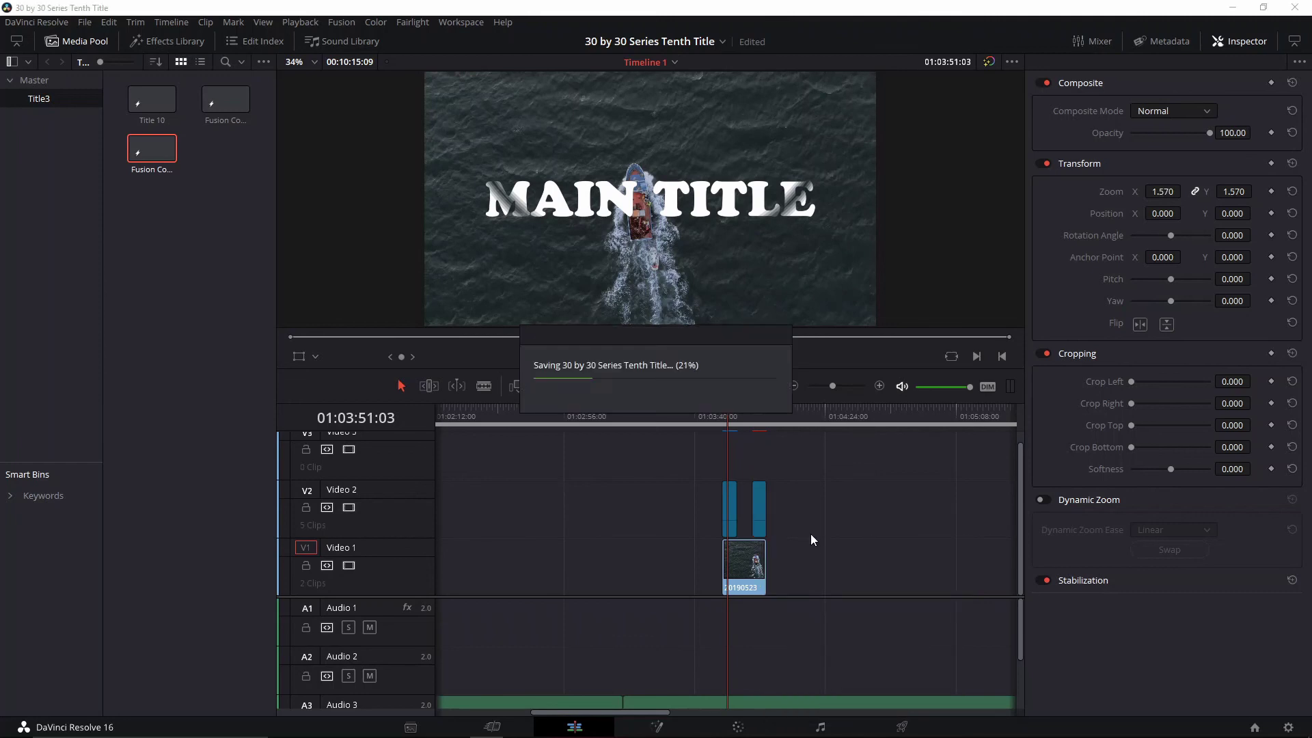
Play back the MAIN TITLE and SUALVI animations over the boat footage, replaying SUALVI from its start.
key(space)
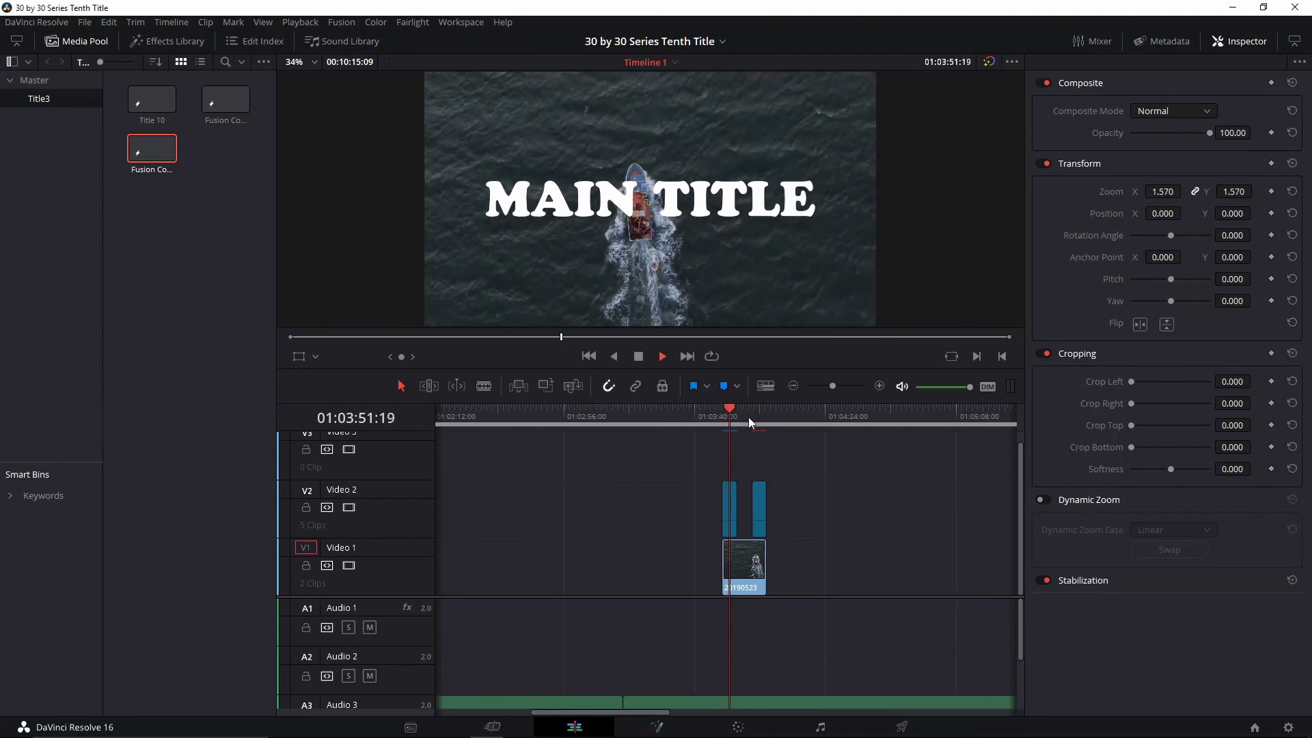
click(718, 423)
key(space)
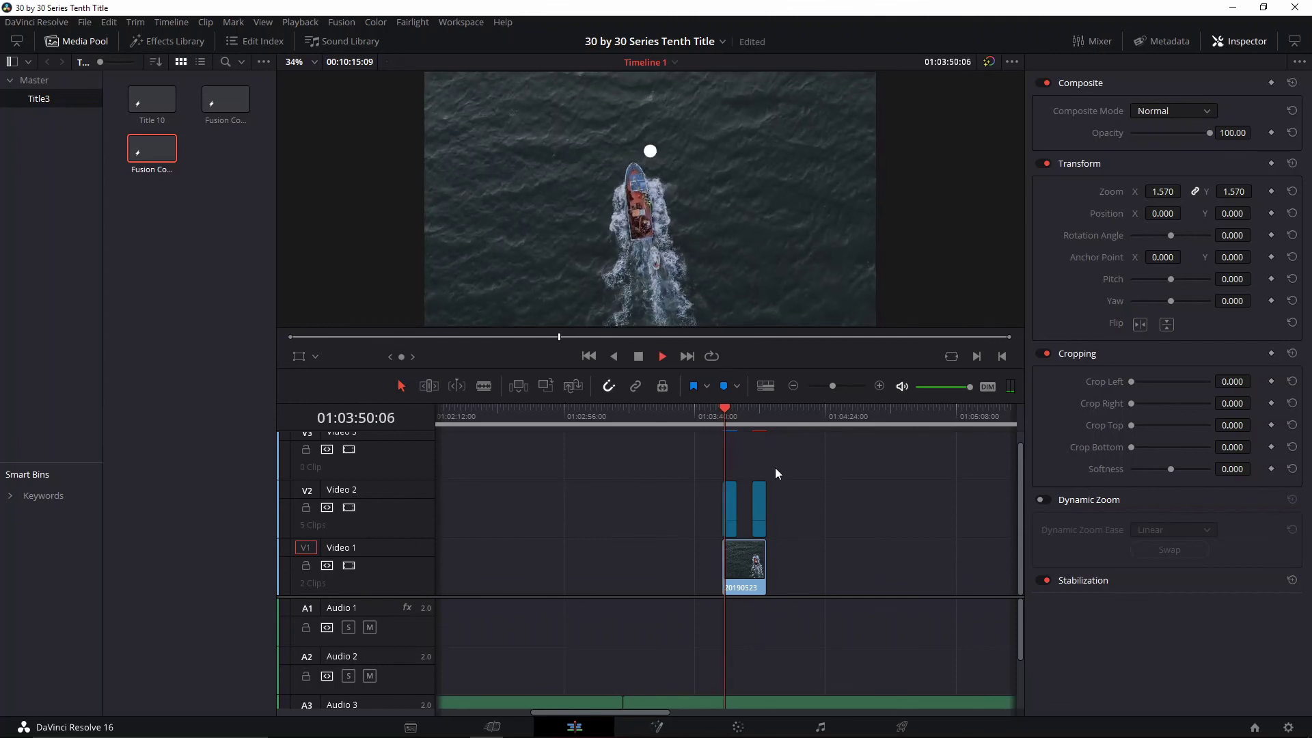
key(space)
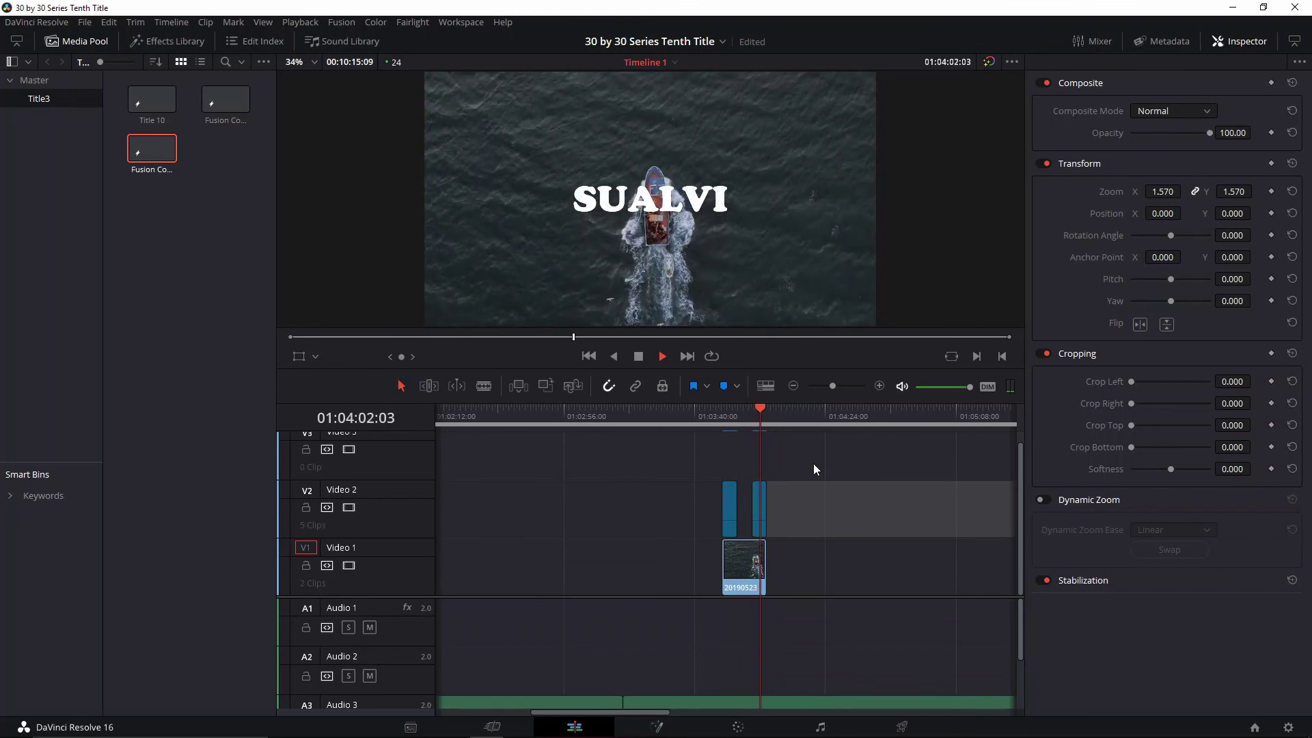
key(space)
click(751, 418)
key(space)
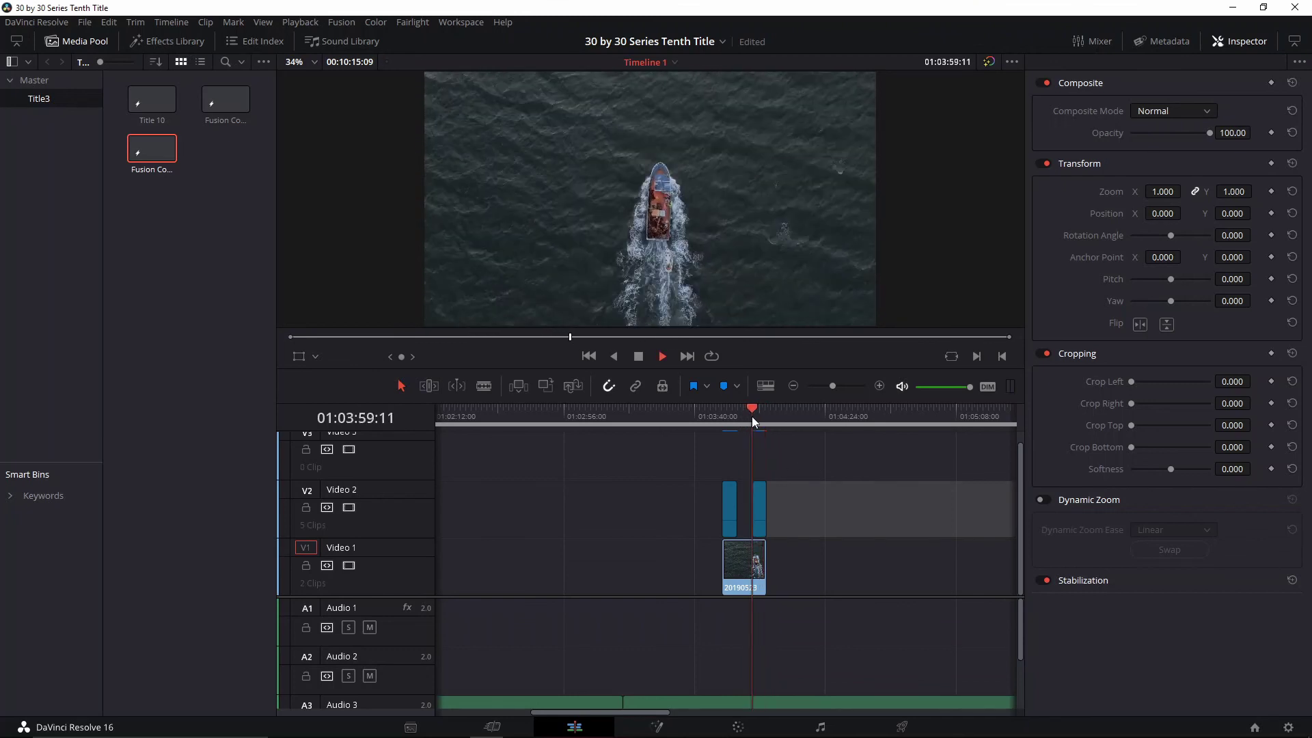